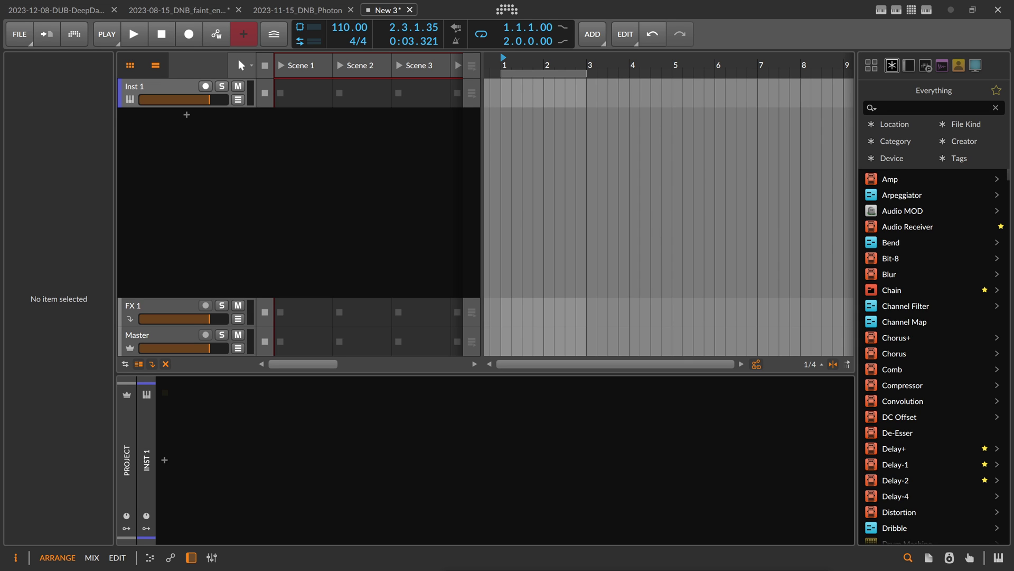
- Insert the Polymer synth on the Inst 1 track
click(180, 95)
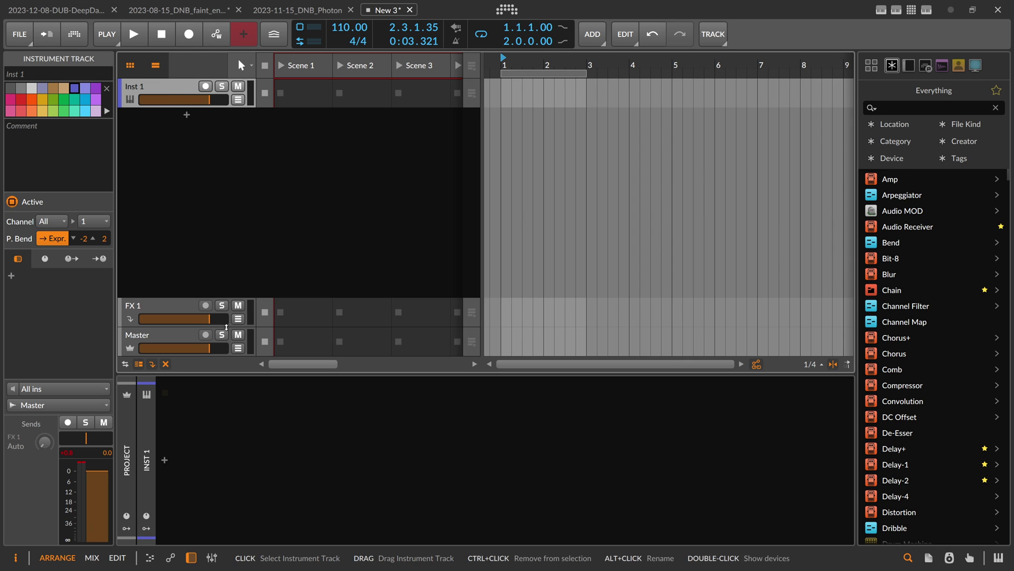
click(165, 459)
text(polymer)
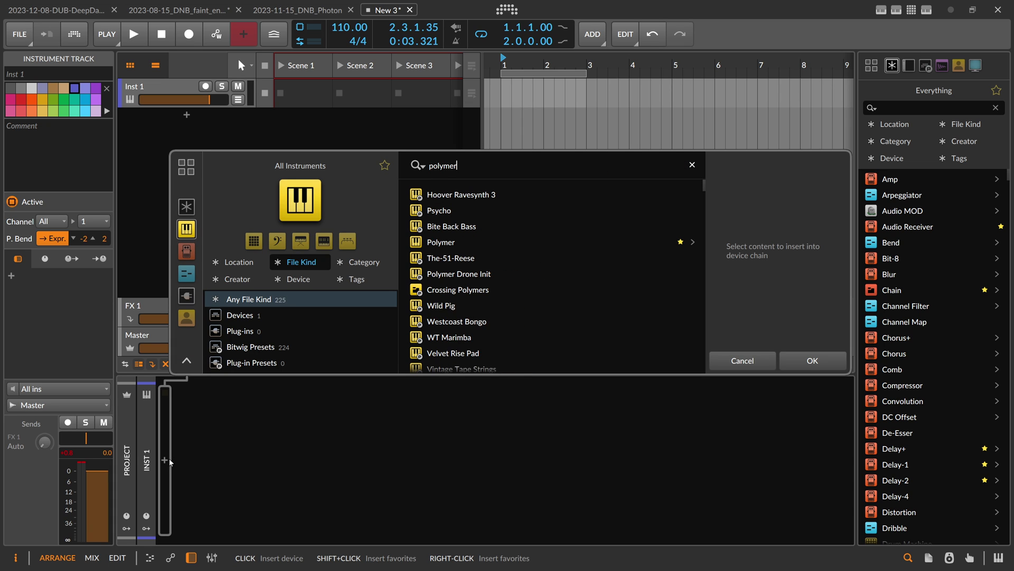
double_click(443, 242)
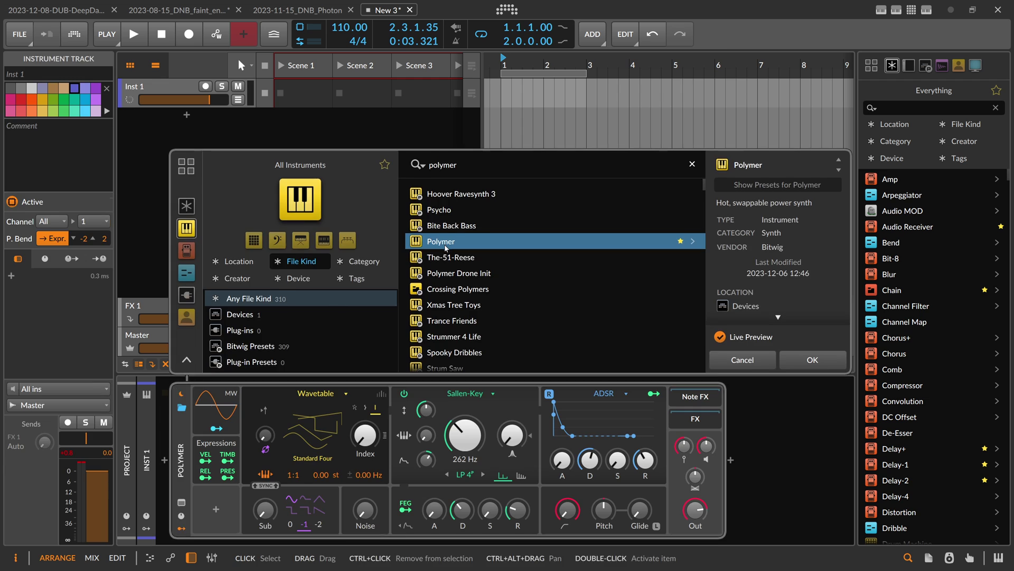
- Create a two-bar clip at bar 1 on the Polymer track and open it for note editing
double_click(510, 92)
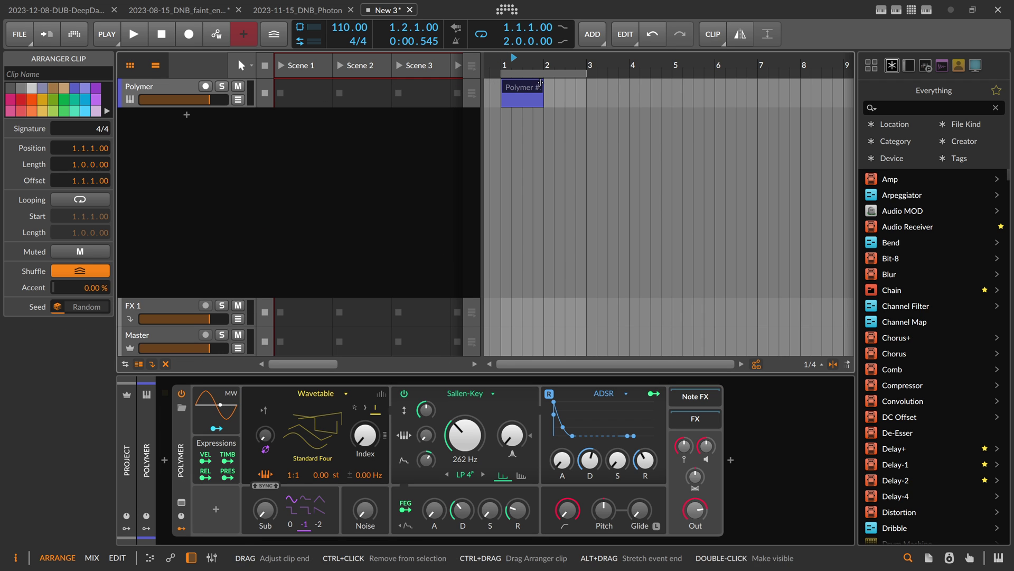
drag(544, 87, 586, 87)
double_click(550, 90)
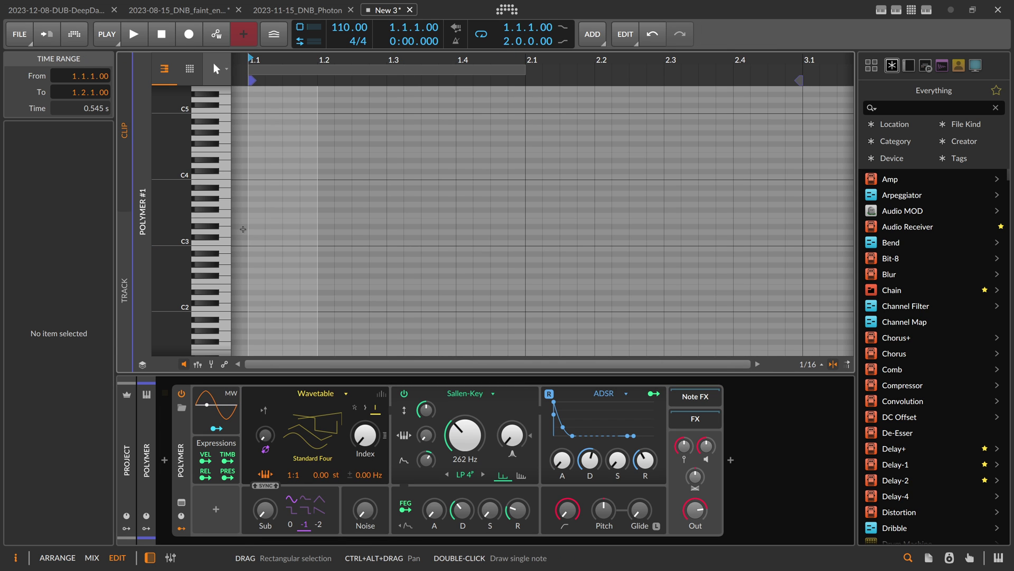
- Draw a three-note chord spanning both bars of the clip and transpose it one octave down to D#2, A#2 and F#3
double_click(253, 227)
double_click(253, 188)
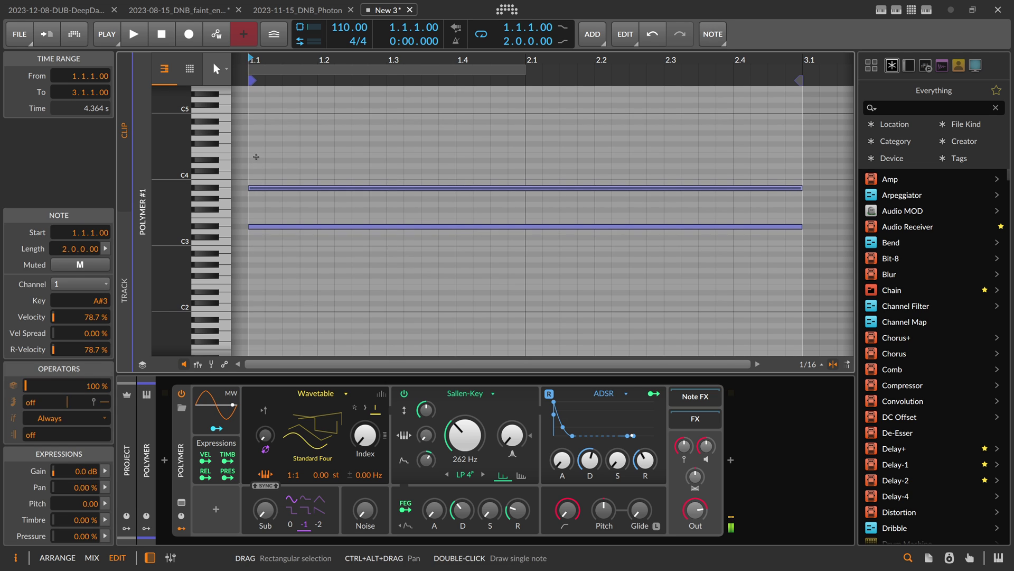
click(255, 144)
double_click(255, 144)
drag(274, 127, 275, 256)
key(shift+Down)
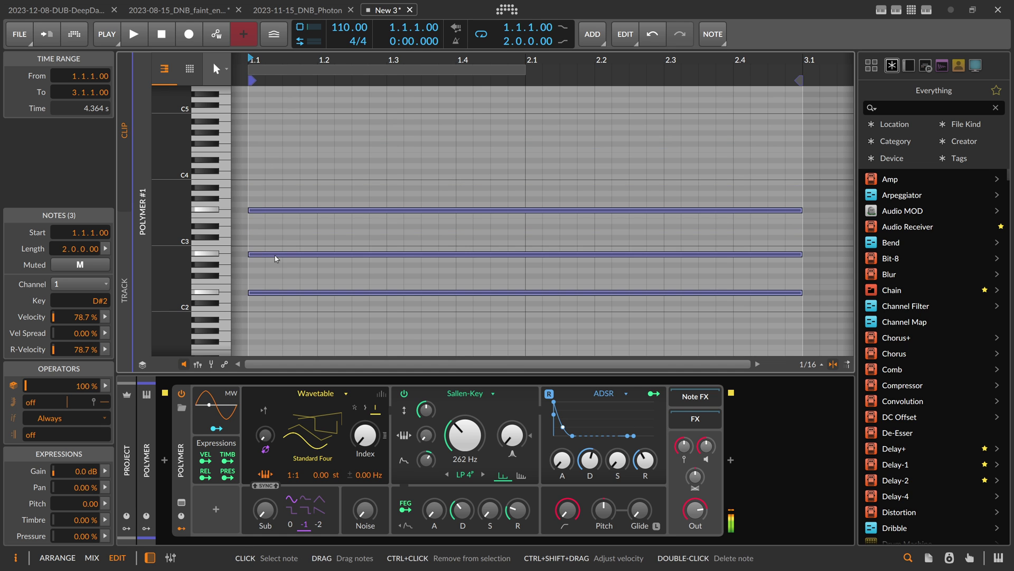
- Return to the arrangement view and play back the chord clip briefly
key(alt+1)
key(space)
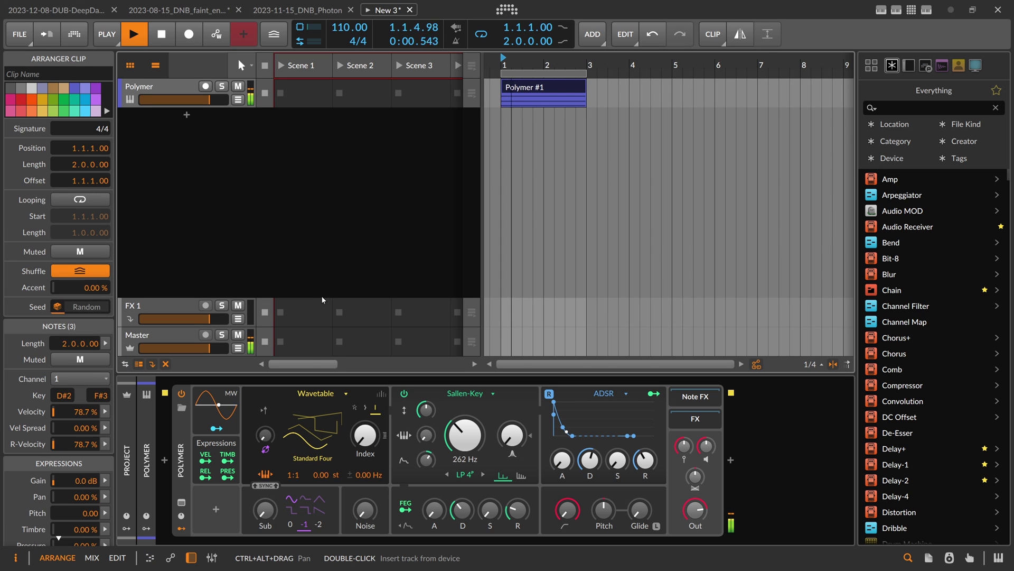
key(space)
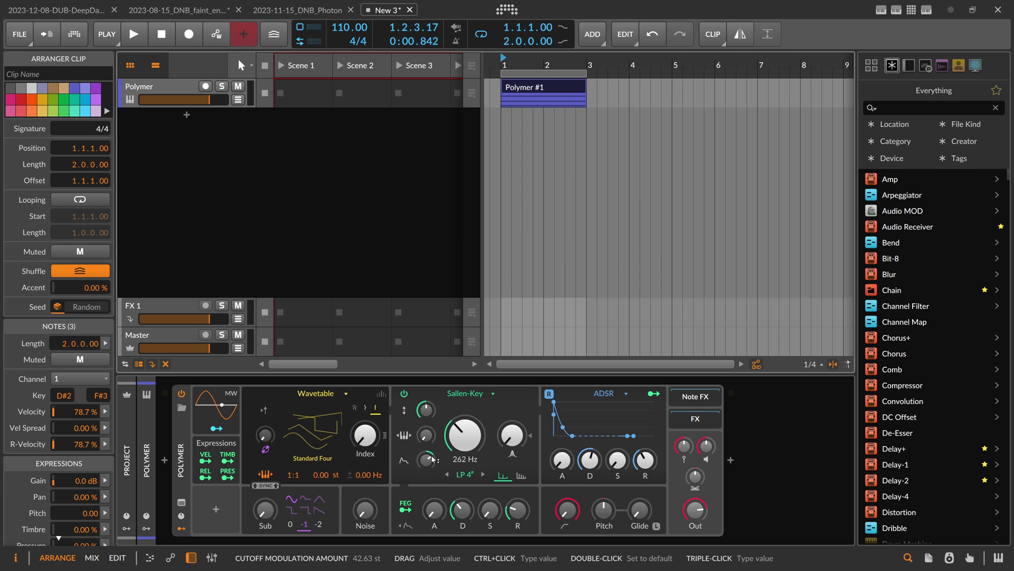
- Remove Polymer's mod wheel and Expressions modulators and hide its modulator slots
click(225, 432)
key(Delete)
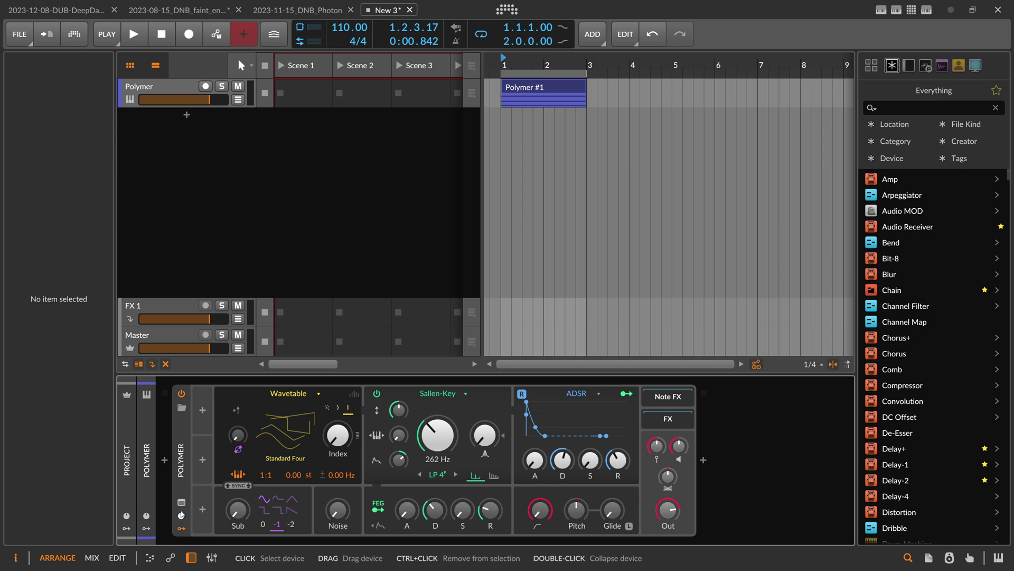
click(181, 528)
- Insert a Note Grid device before Polymer and enable its Note Thru routing
click(165, 461)
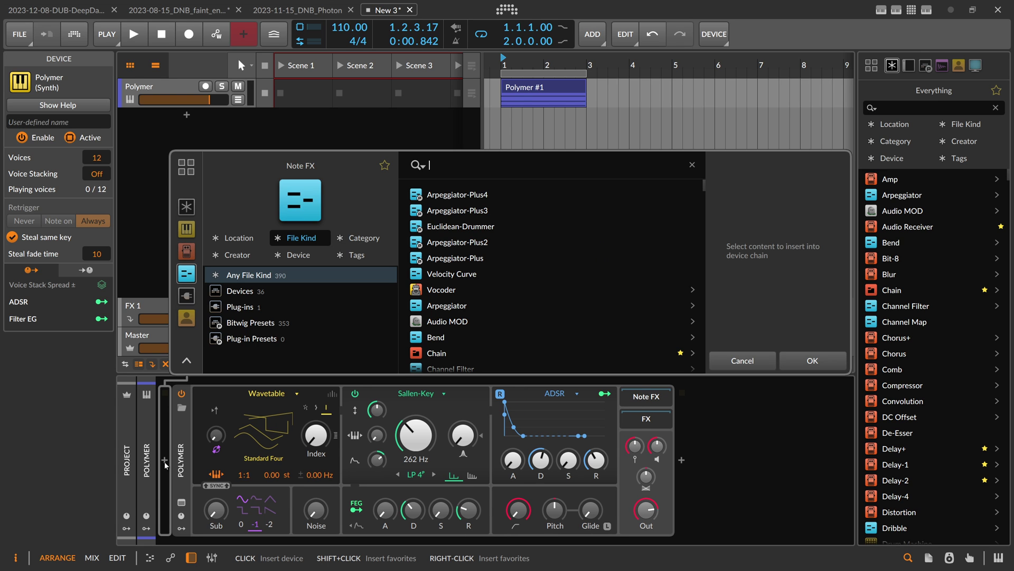
text(note grid)
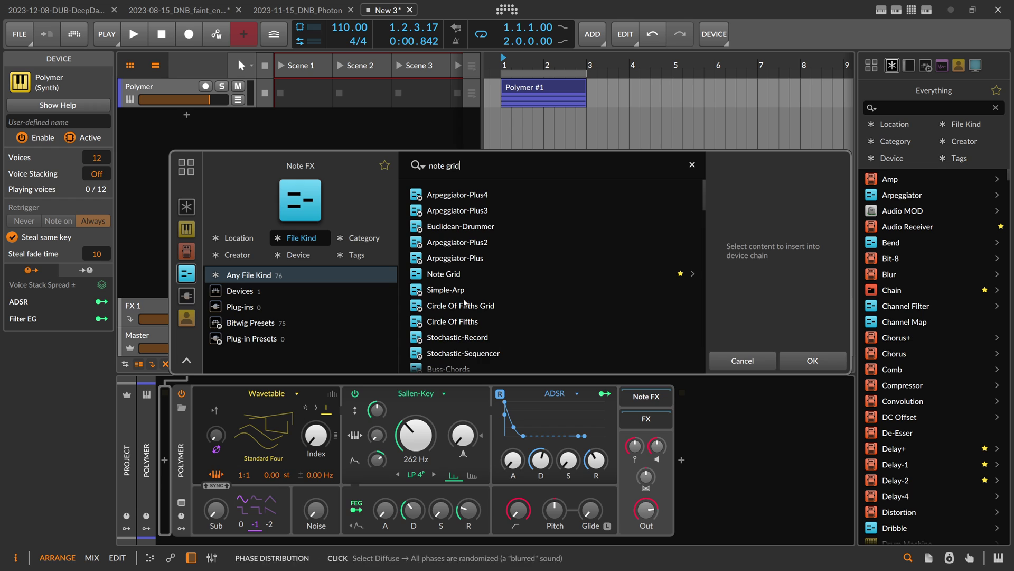
double_click(456, 274)
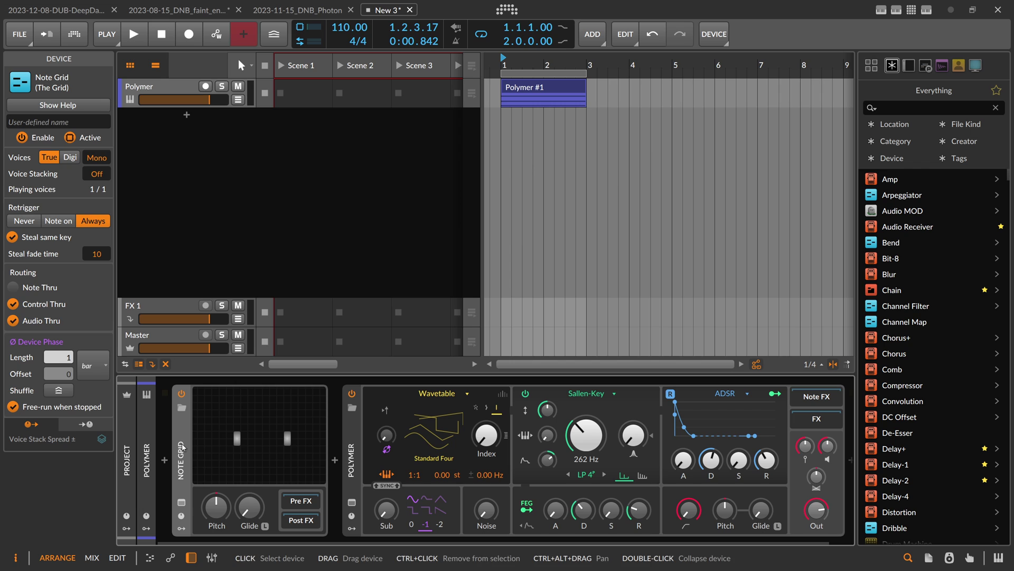
click(13, 288)
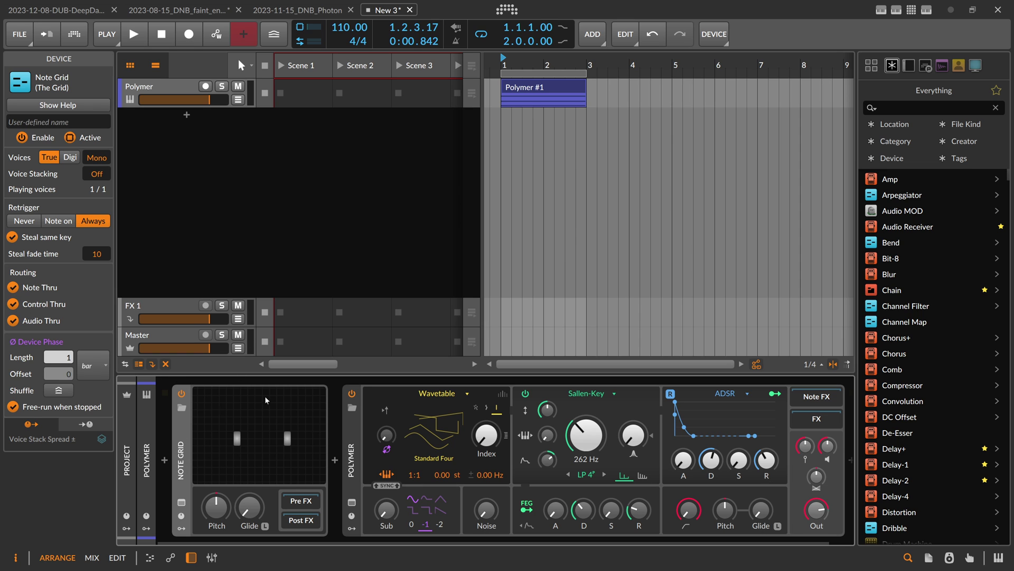
- Open the Note Grid patch and delete its default note input and output modules
click(194, 471)
drag(243, 184, 709, 338)
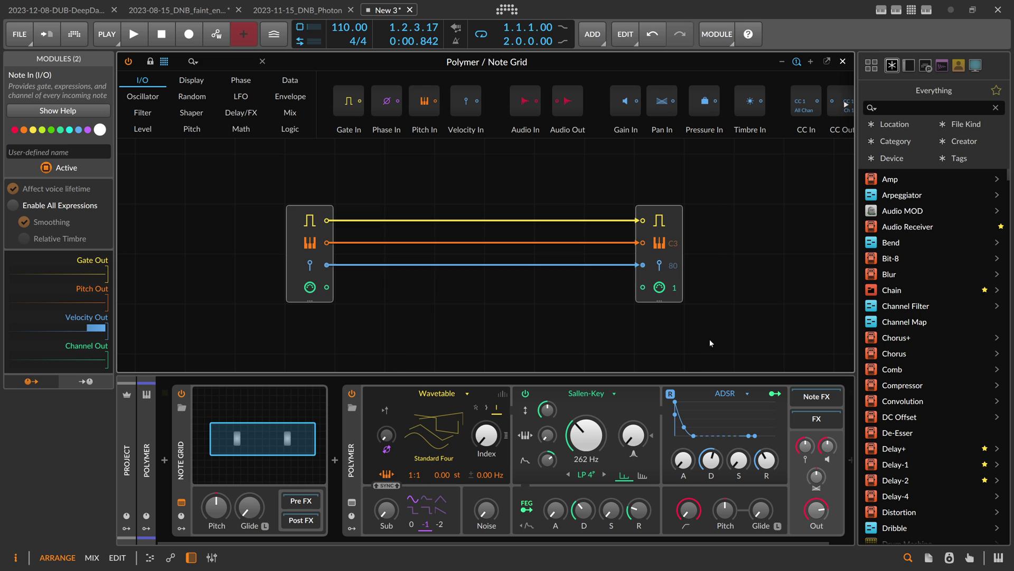
key(Delete)
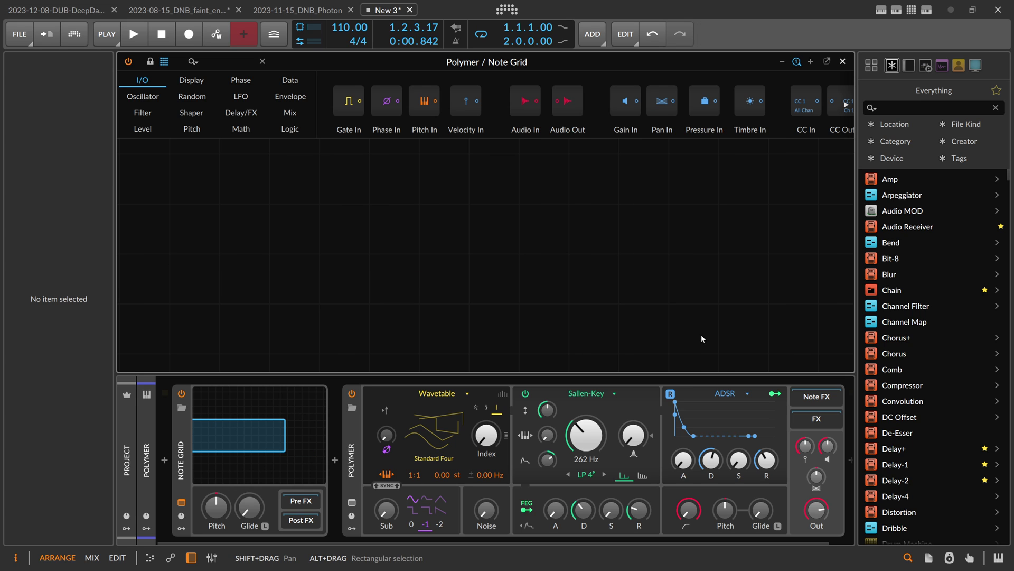
- Place a CC Out module in the middle of the empty Note Grid patch
click(236, 64)
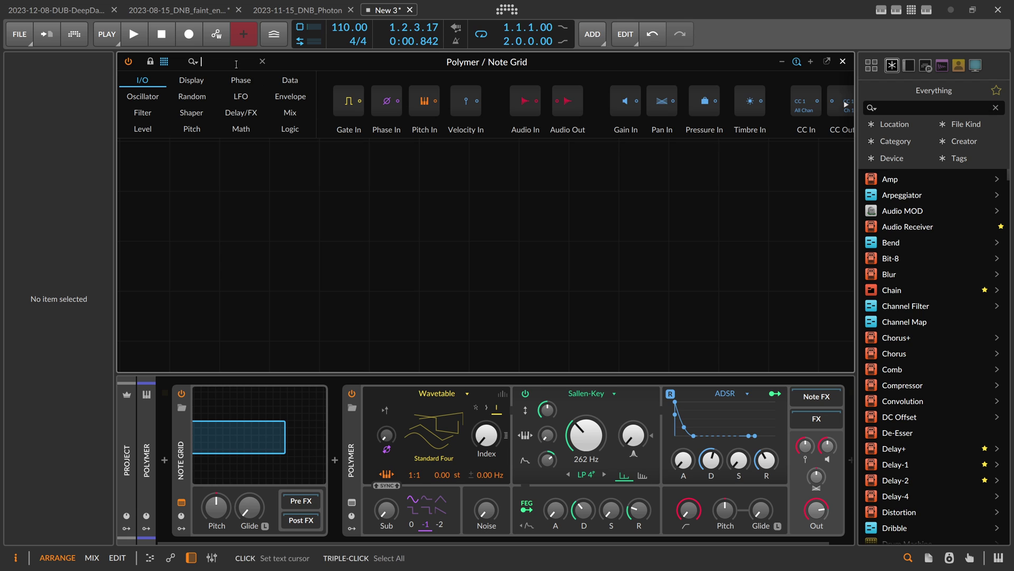
text(cc)
drag(191, 101, 510, 261)
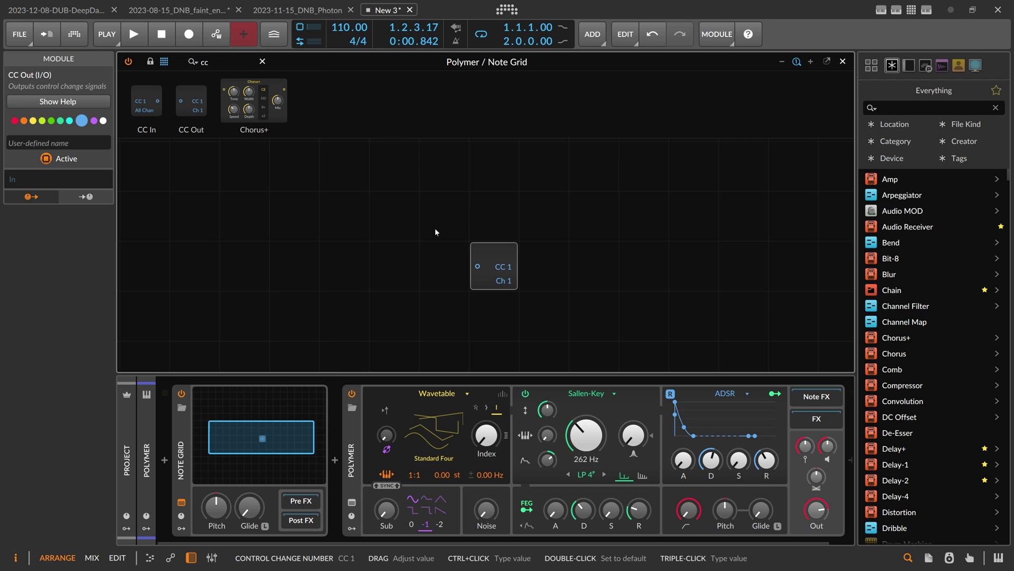
- Add a Value module directly before the CC Out module and name it Data
key(BackSpace)
key(BackSpace)
text(valu)
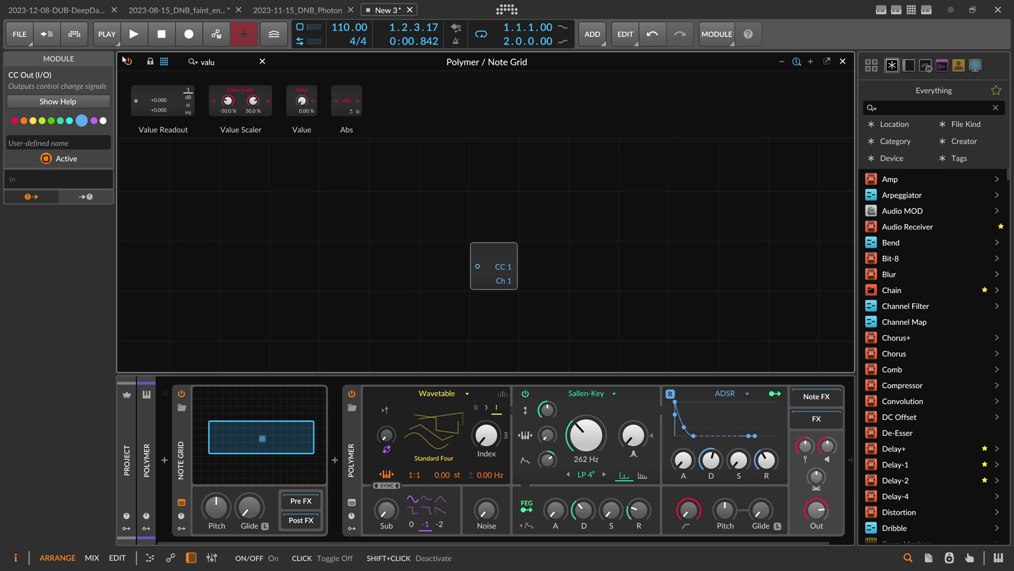
text(e)
drag(302, 101, 456, 266)
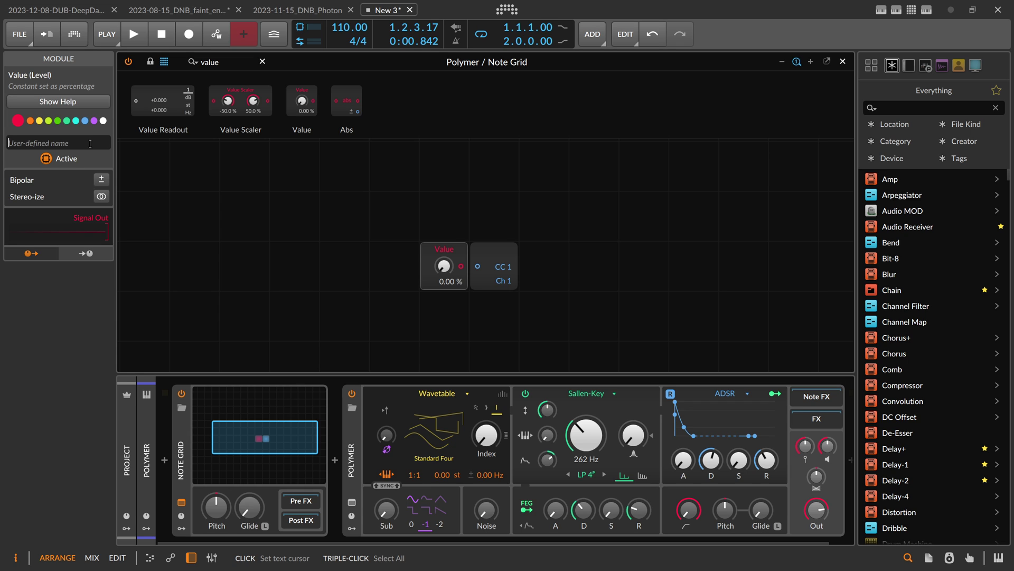
text(Data)
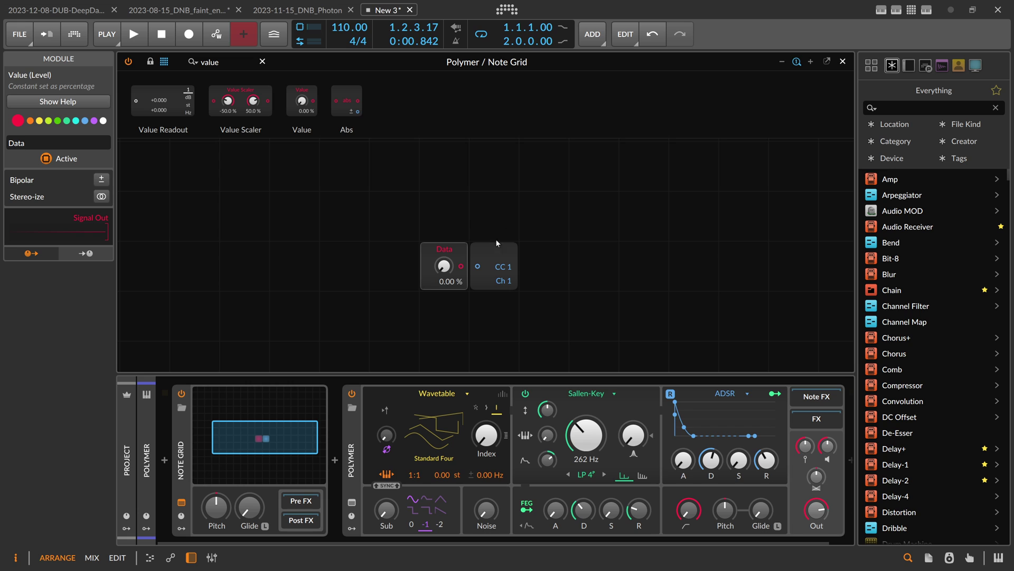
- Connect the Data module's output to CC Out and set CC Out's MIDI channel to 16
drag(461, 266, 511, 225)
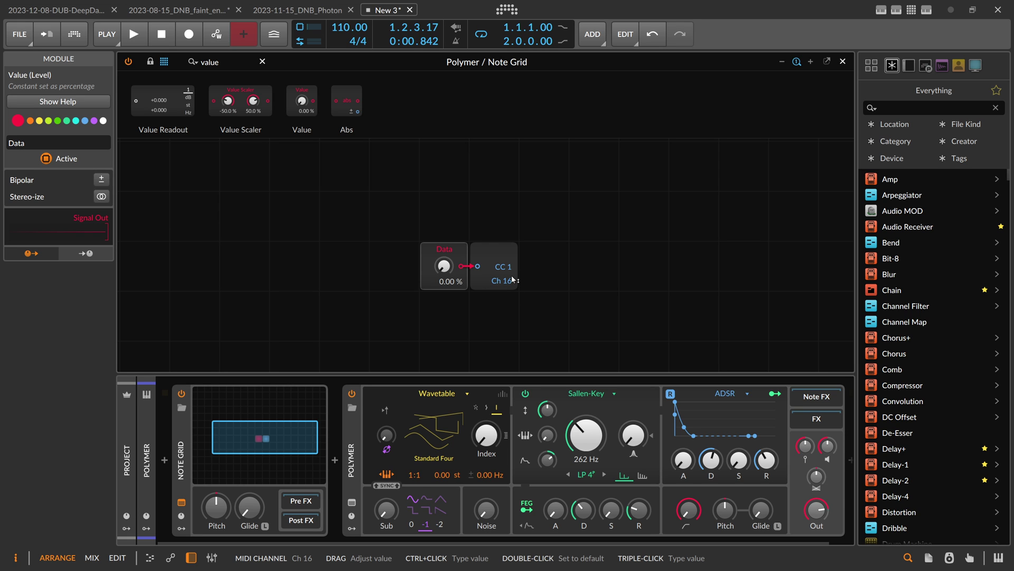
mouse_move(512, 280)
mouse_down()
mouse_move(513, 301)
mouse_move(503, 264)
mouse_move(512, 282)
mouse_up()
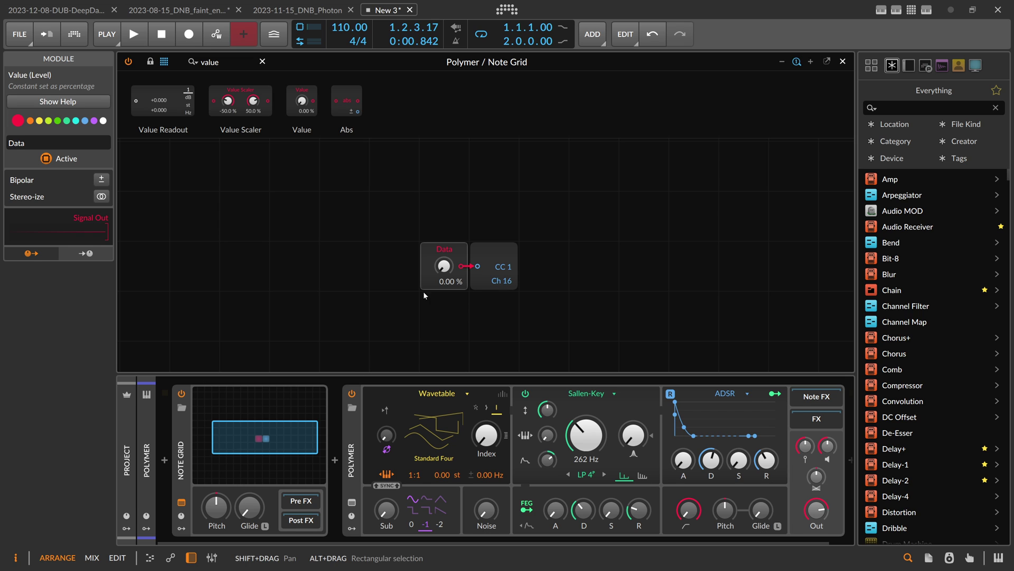
- Set the Note Grid's voice stacking to 16 voices
click(187, 447)
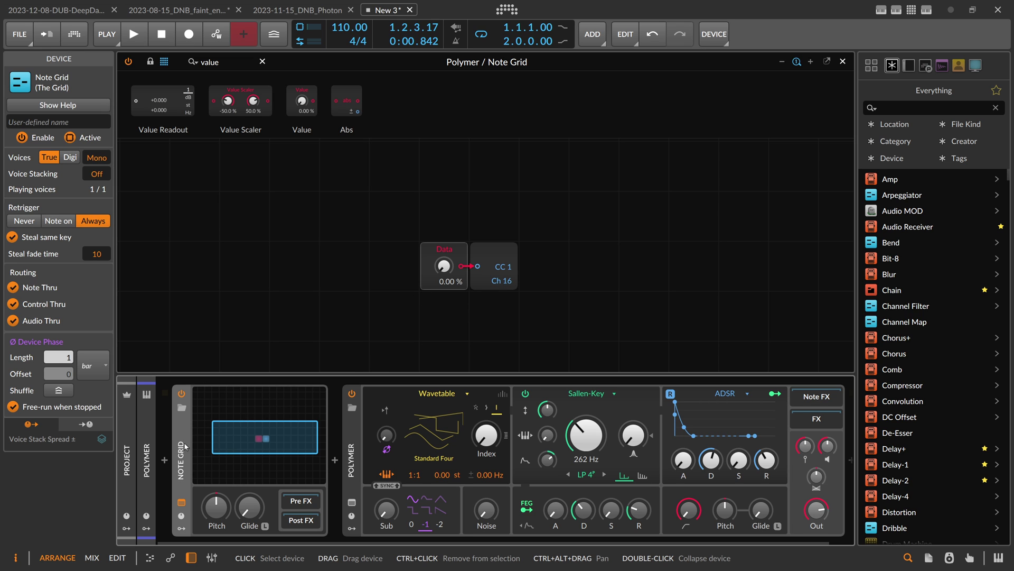
drag(98, 176, 98, 116)
- Add a Stack Spread modulator to the Note Grid and map it to CC Out's CC number with an amount of 16
click(181, 528)
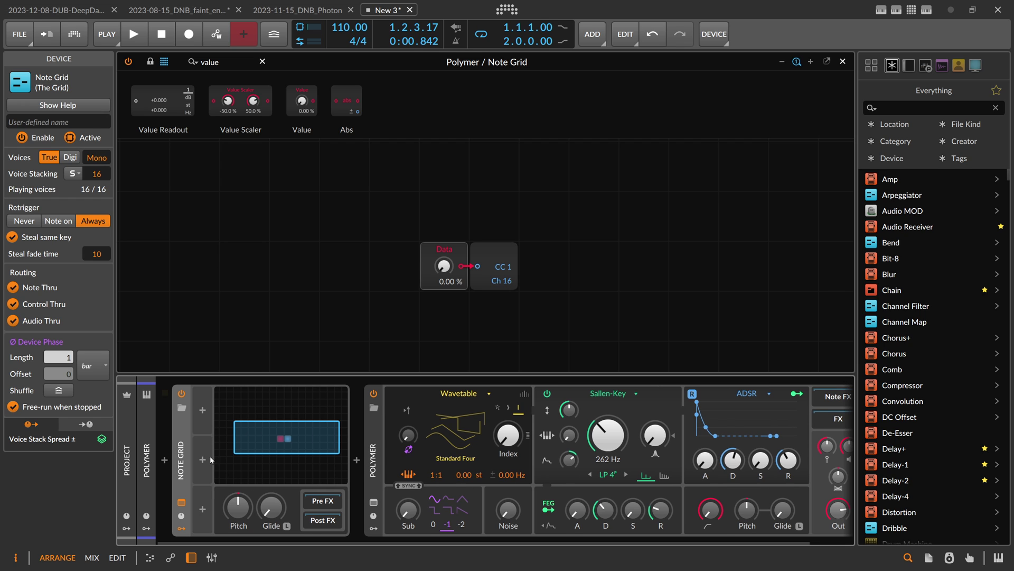
click(203, 411)
text(voi)
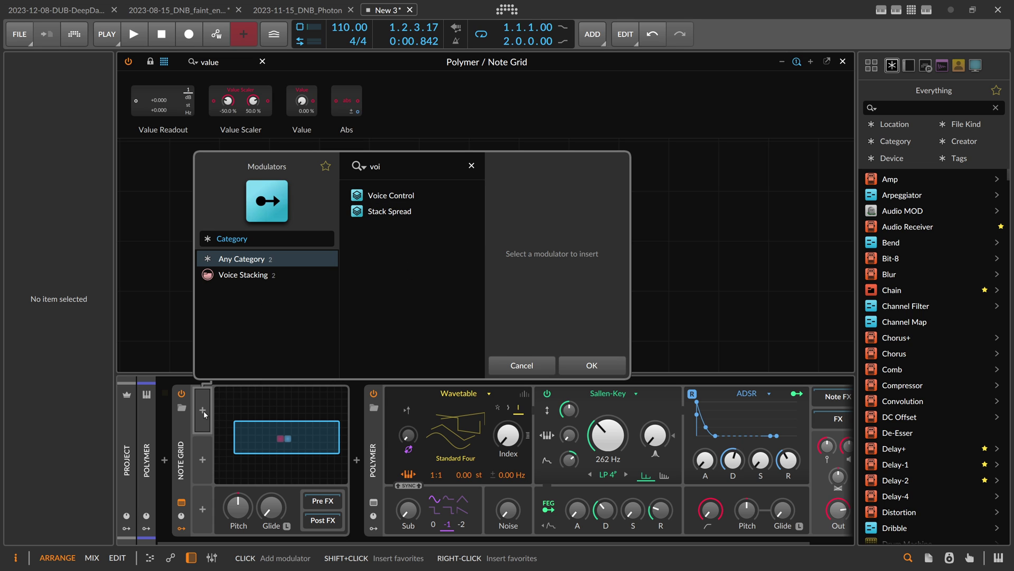
double_click(394, 212)
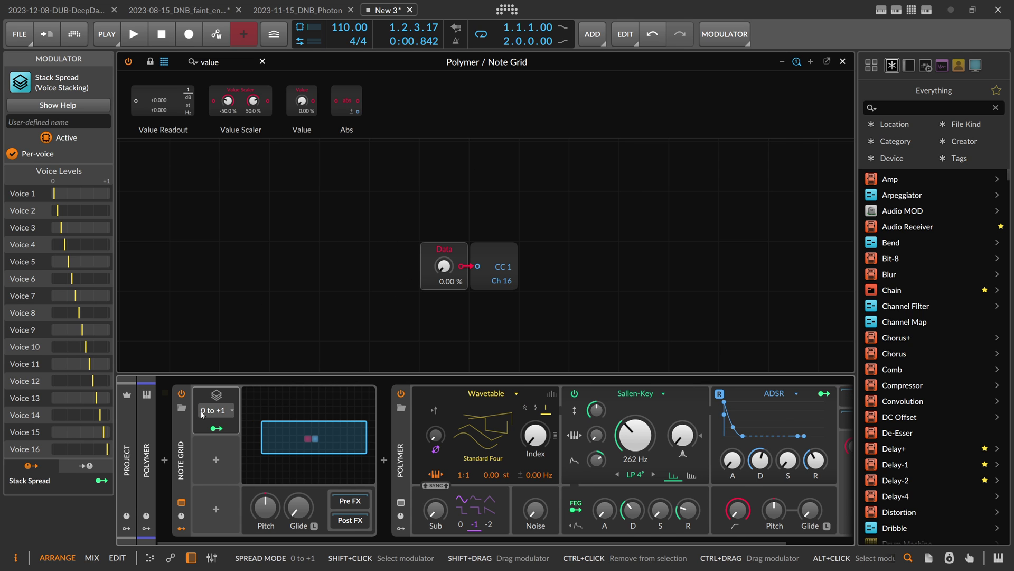
click(217, 428)
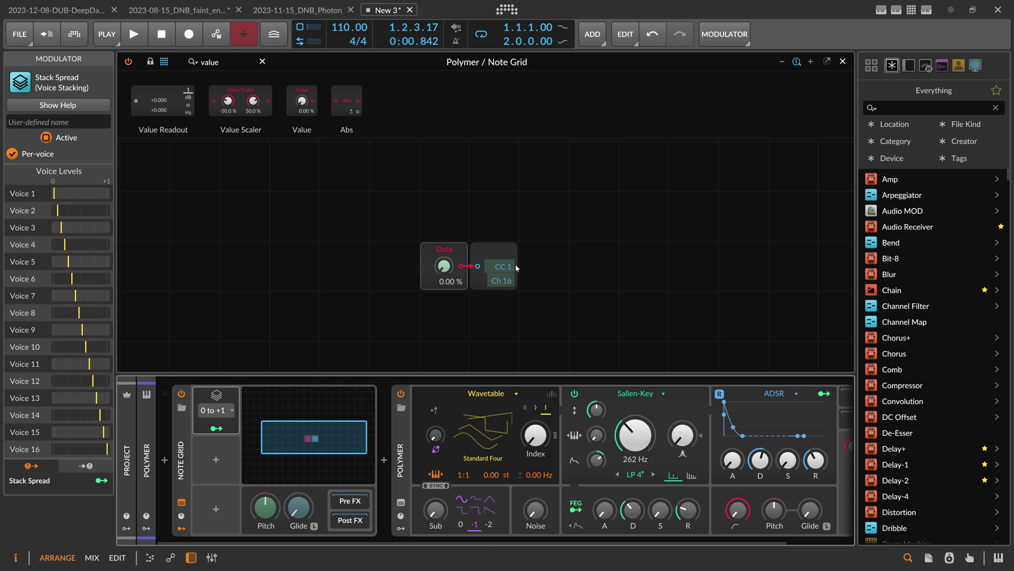
drag(508, 267, 508, 241)
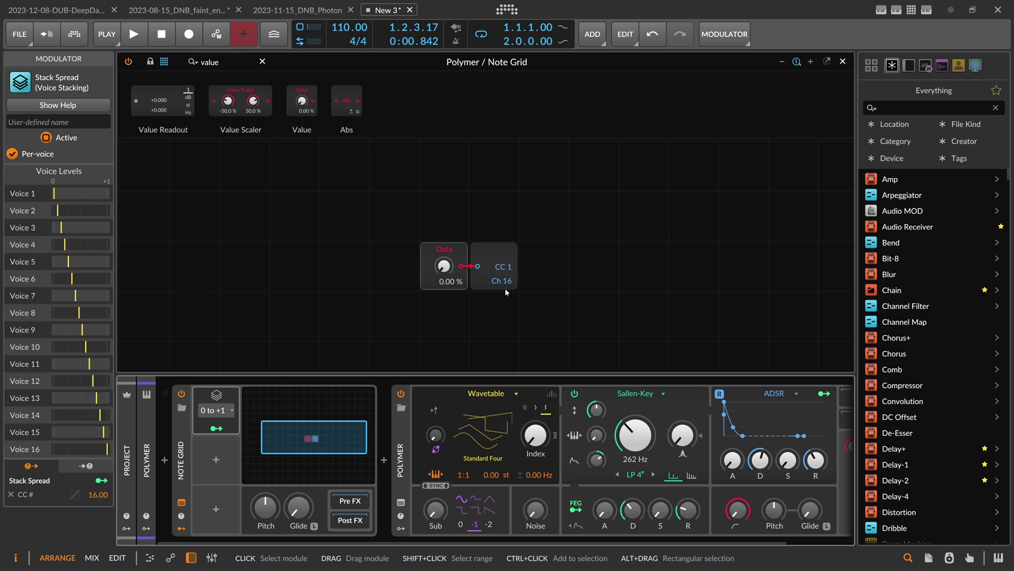
- Add a Steps modulator to the Note Grid and raise all 16 steps to full height
click(217, 459)
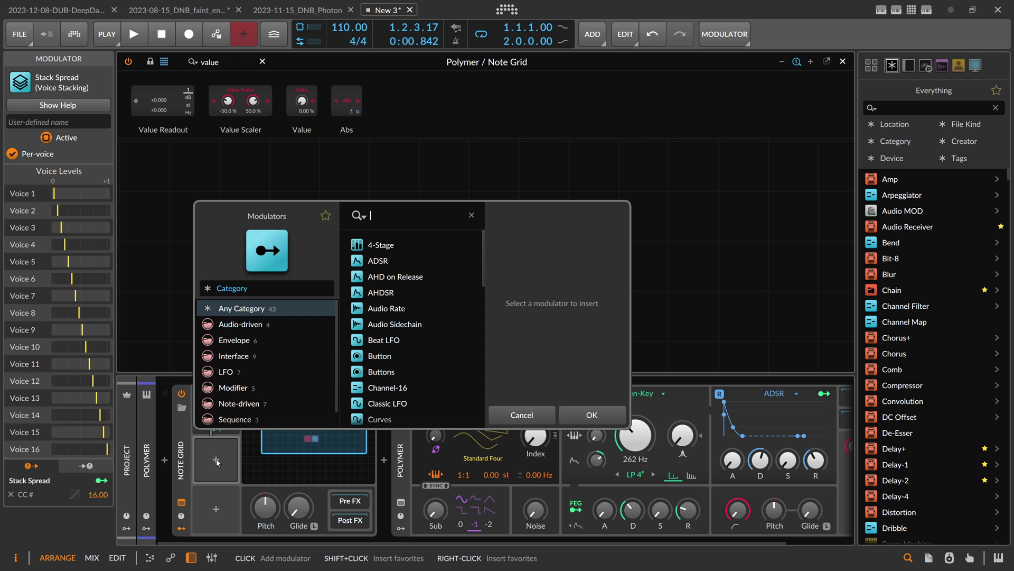
text(step)
key(Down)
key(Return)
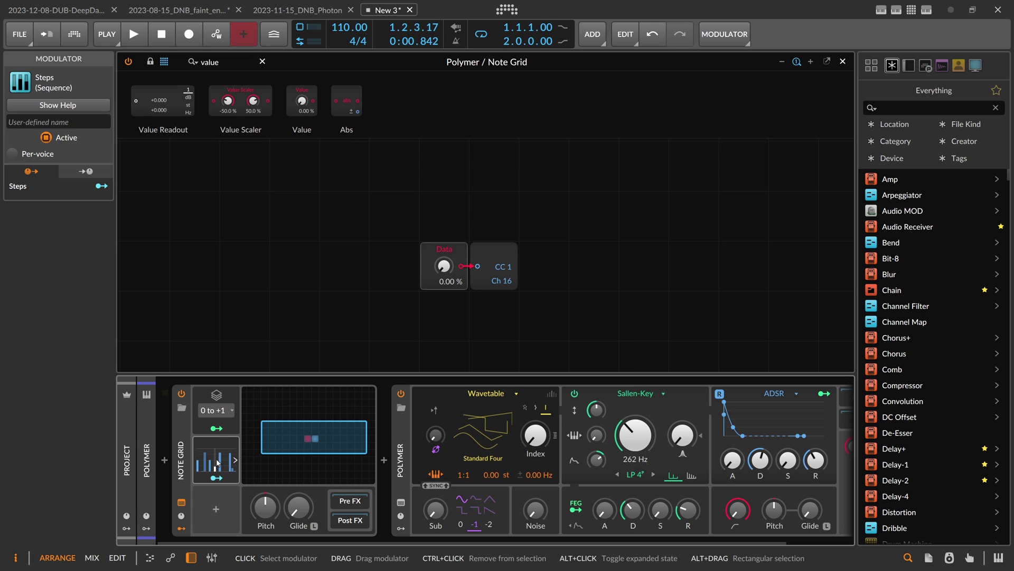
mouse_move(263, 452)
mouse_down()
mouse_move(305, 433)
mouse_move(257, 413)
mouse_move(252, 351)
mouse_move(475, 351)
mouse_up()
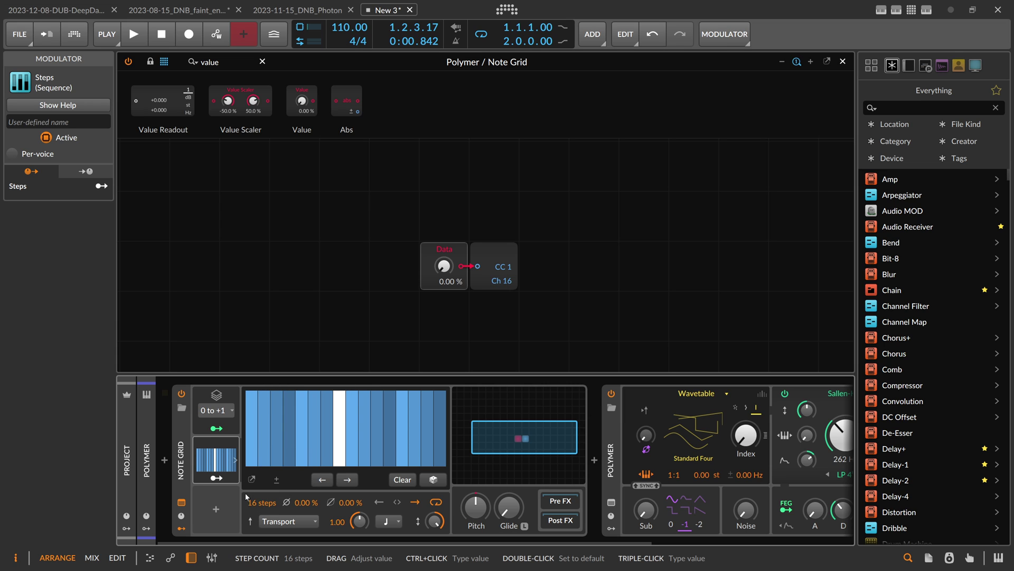
- Make the Steps modulator per-voice and set its timebase to Hold (rate of zero)
click(12, 154)
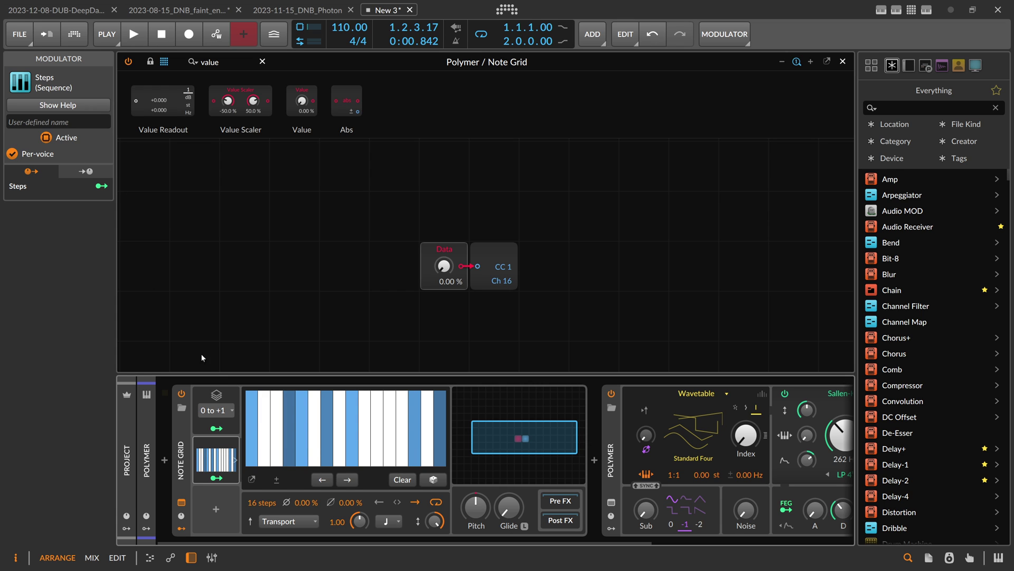
click(389, 522)
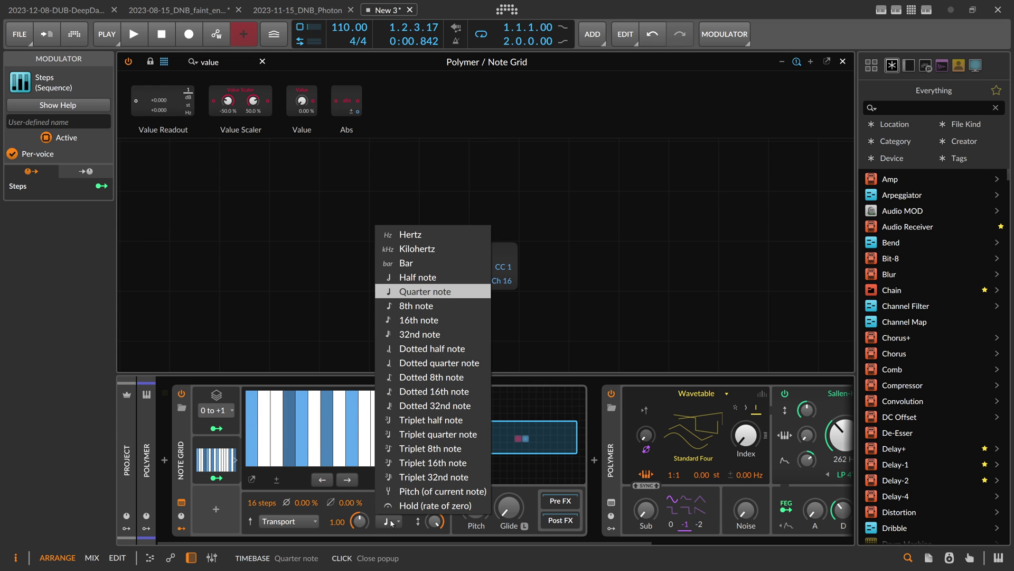
click(417, 505)
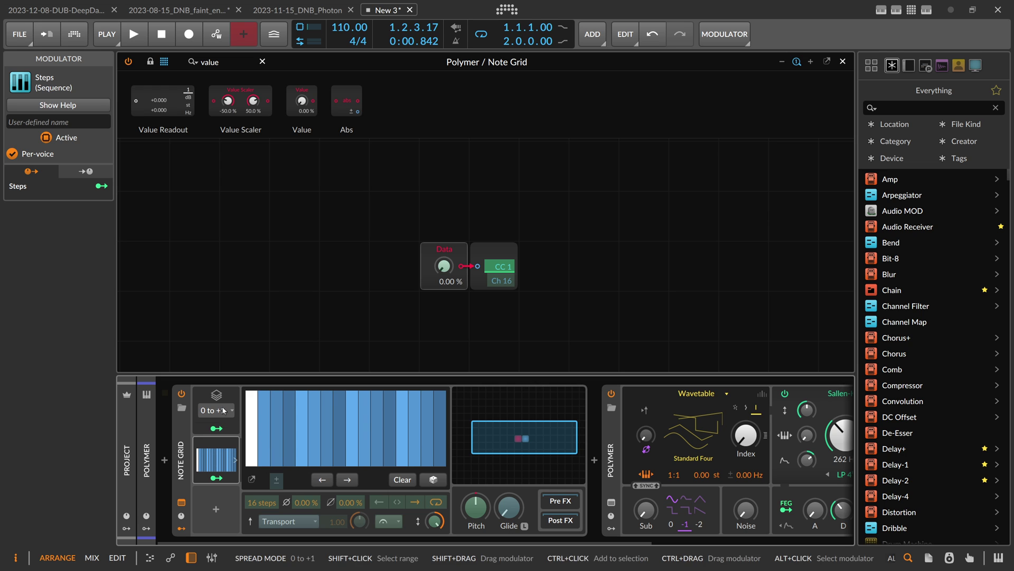
- Map the Stack Spread modulator to the Steps modulator's phase with an amount of 1
click(216, 428)
drag(301, 501, 302, 434)
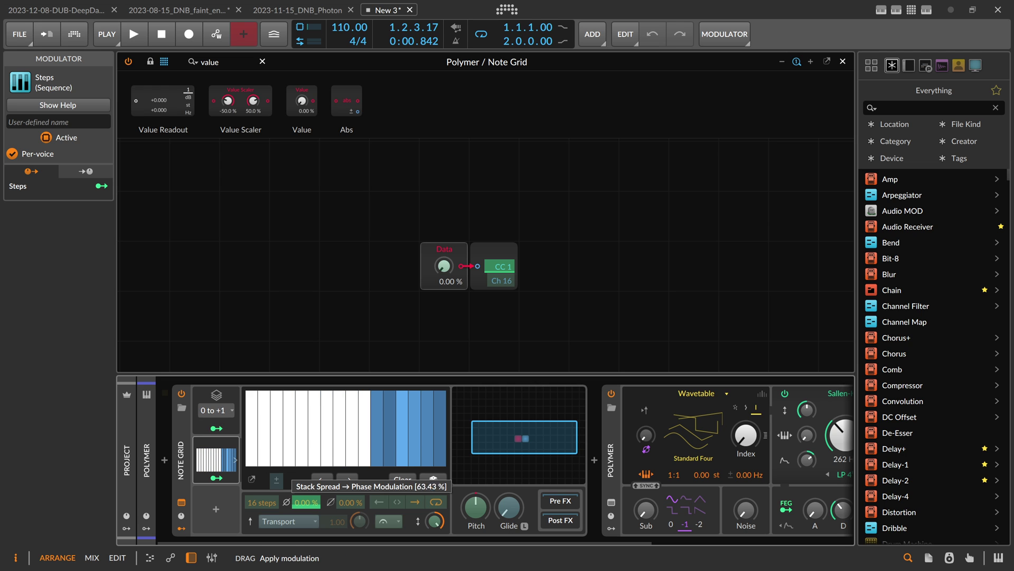
click(202, 399)
double_click(104, 505)
text(1)
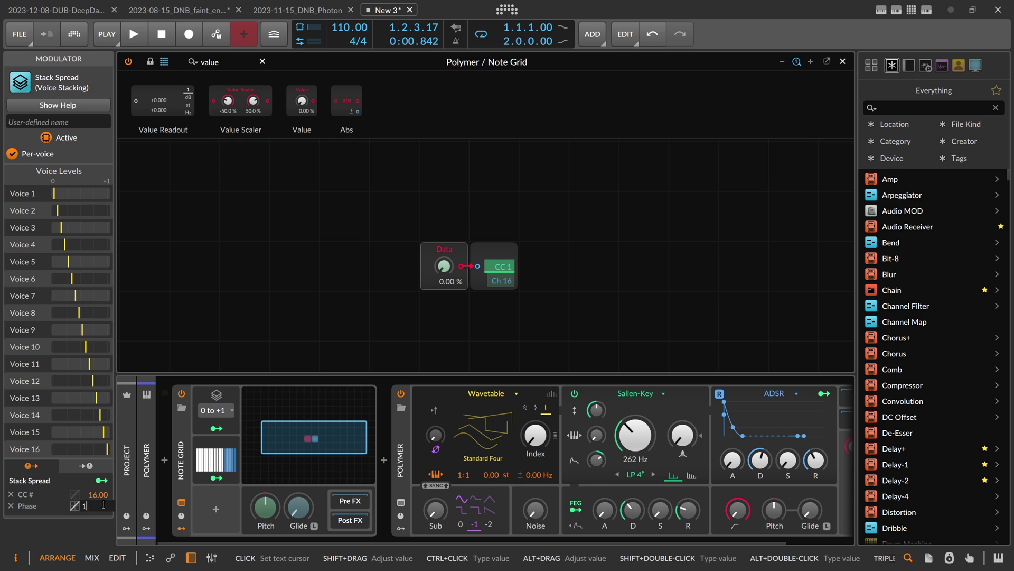
- Randomize the heights of the Steps modulator's 16 steps
click(216, 459)
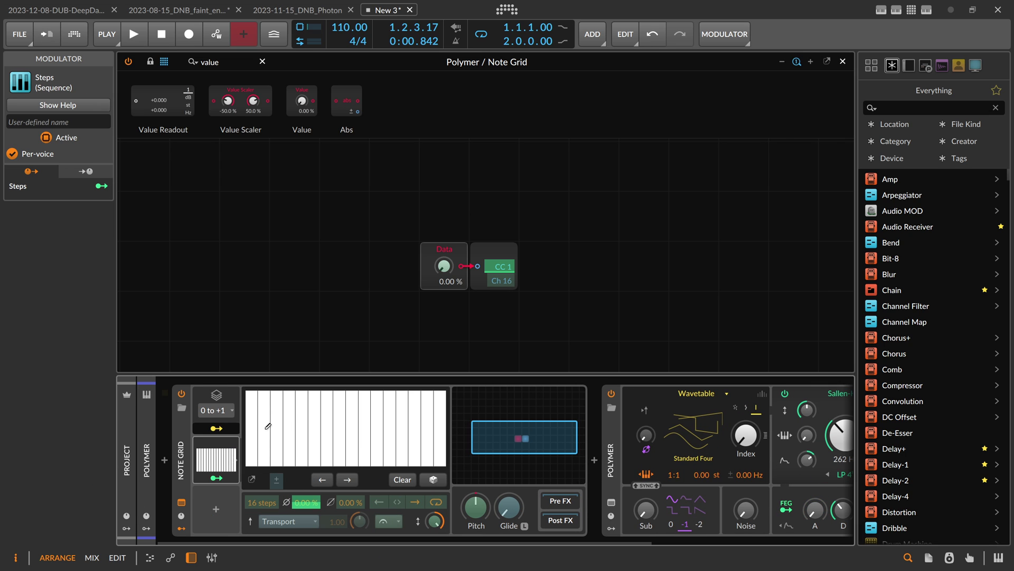
mouse_move(252, 406)
mouse_down()
mouse_move(263, 391)
mouse_move(268, 406)
mouse_move(266, 384)
mouse_move(274, 395)
mouse_move(277, 384)
mouse_move(276, 403)
mouse_up()
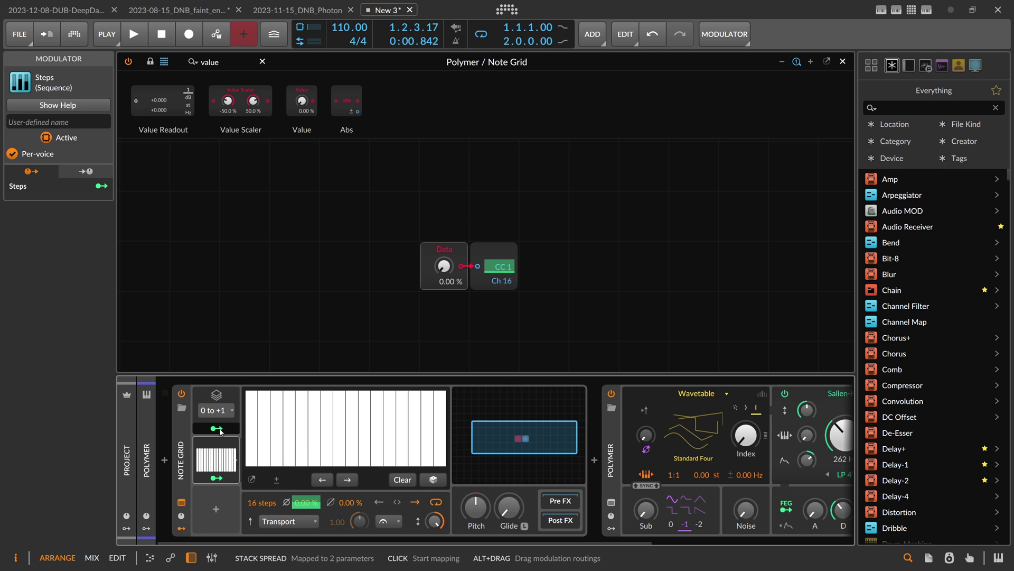
click(209, 468)
click(216, 460)
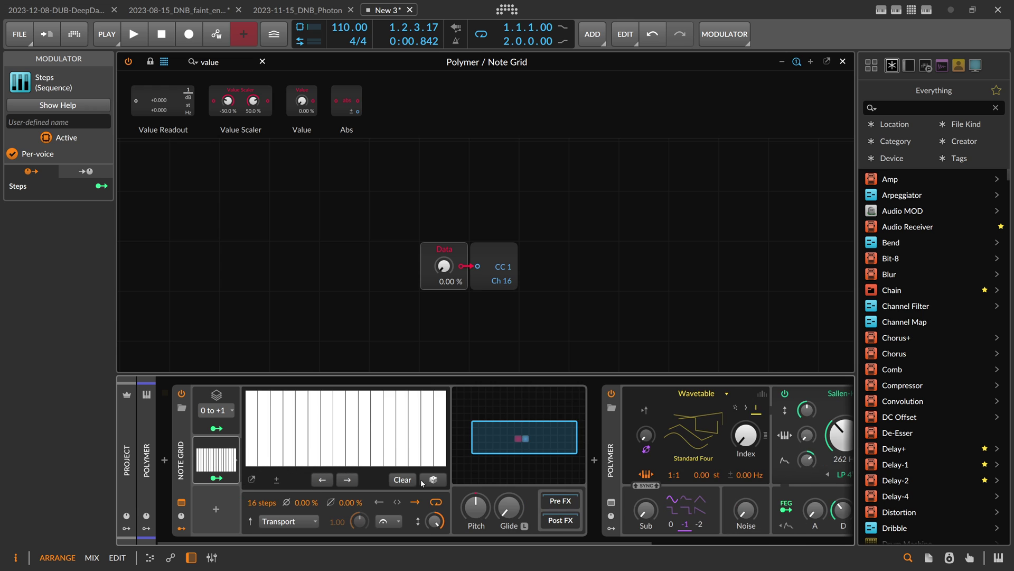
click(433, 480)
click(433, 479)
click(433, 479)
click(433, 479)
click(433, 479)
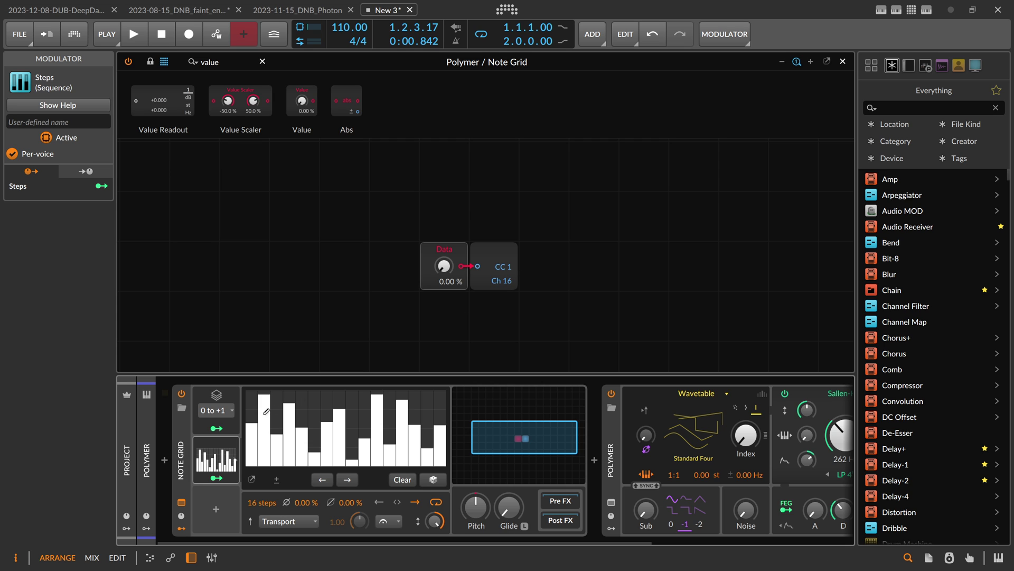
- Close the Steps editor and add a MIDI modulator to the first modulator slot of Polymer
click(221, 444)
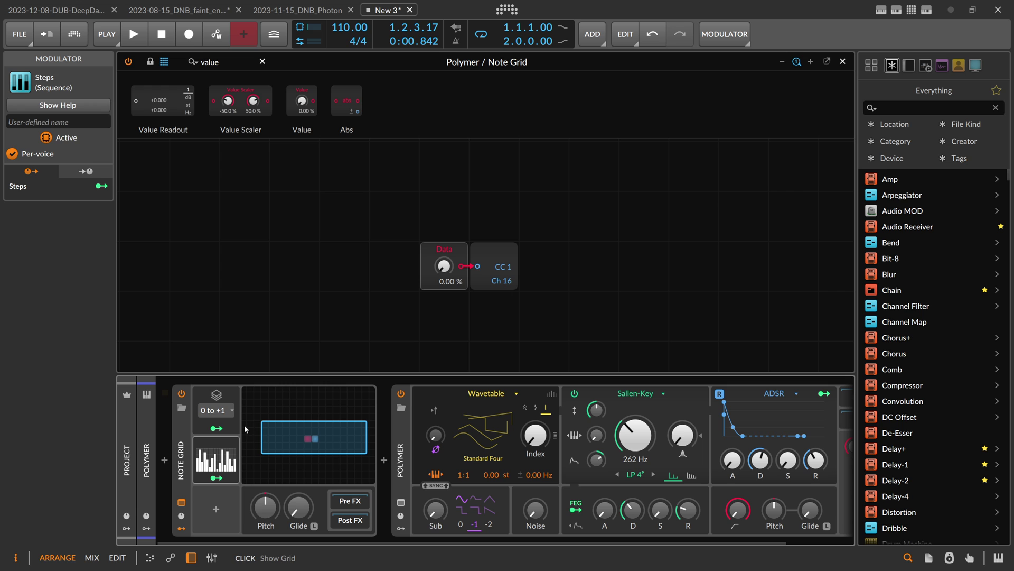
click(401, 528)
click(422, 409)
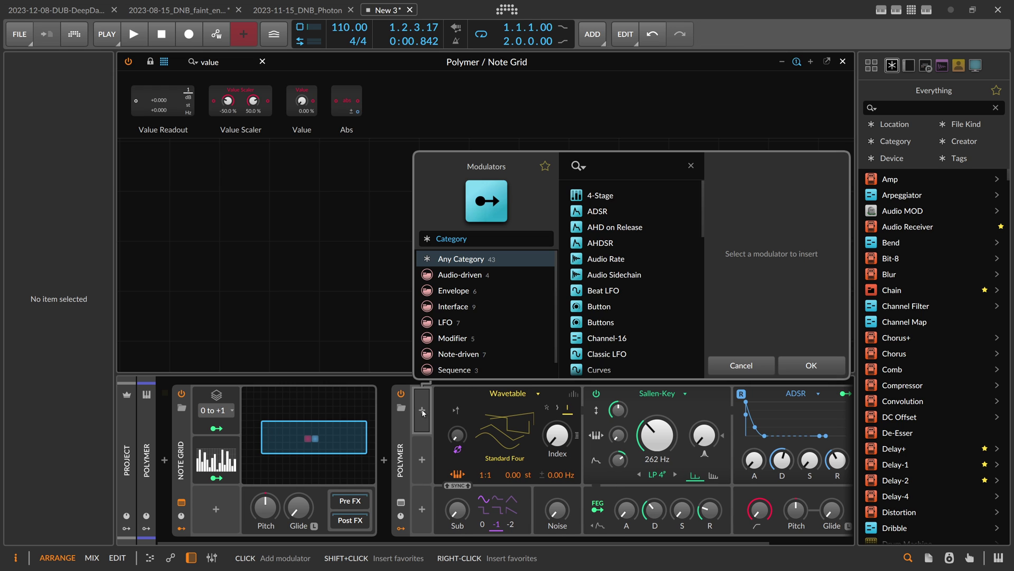
text(d)
key(BackSpace)
text(midi)
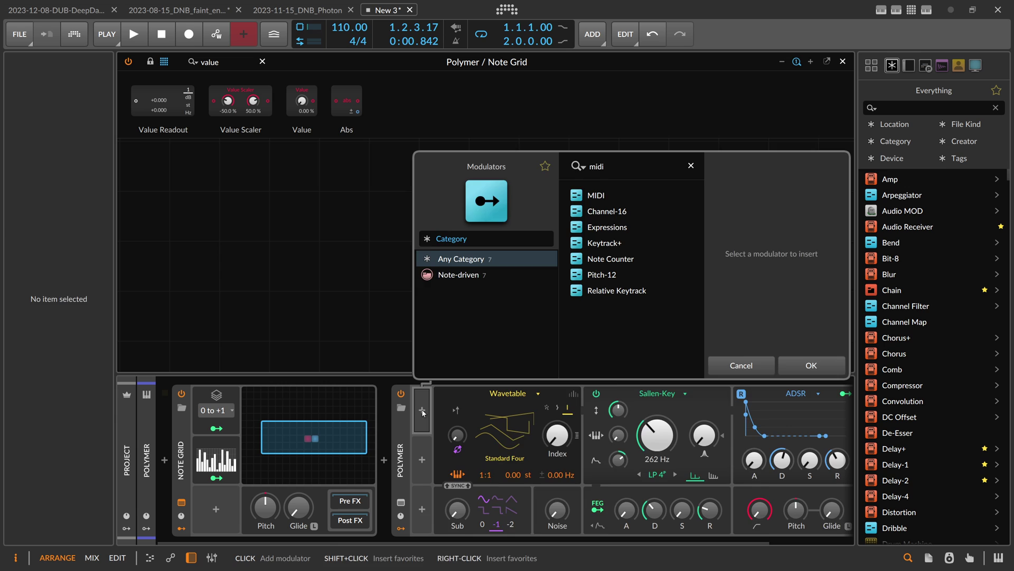
key(Return)
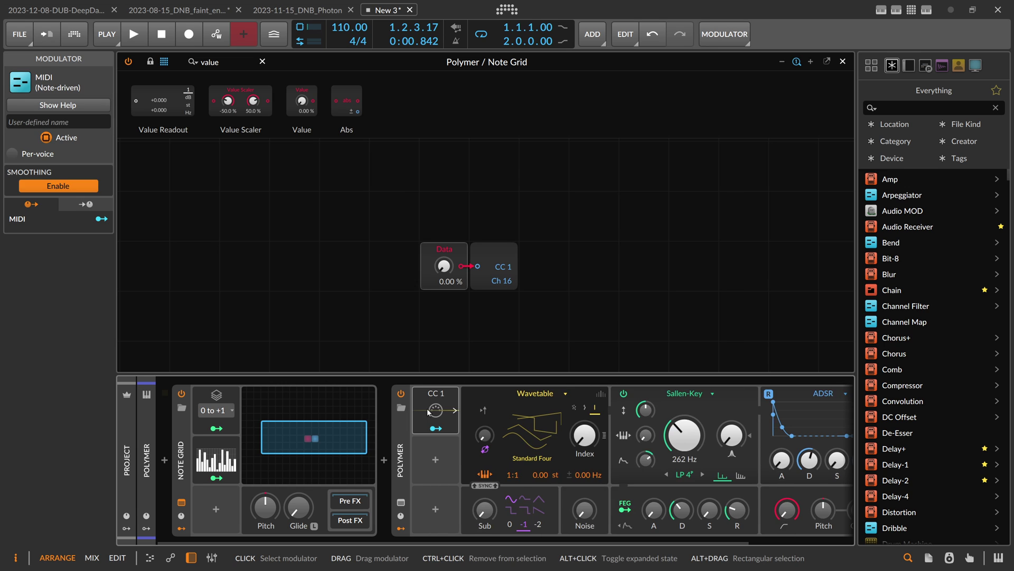
- Set the CC 1 MIDI modulator to channel 16 and map it to Polymer's wavetable Index with an amount of 1
click(434, 408)
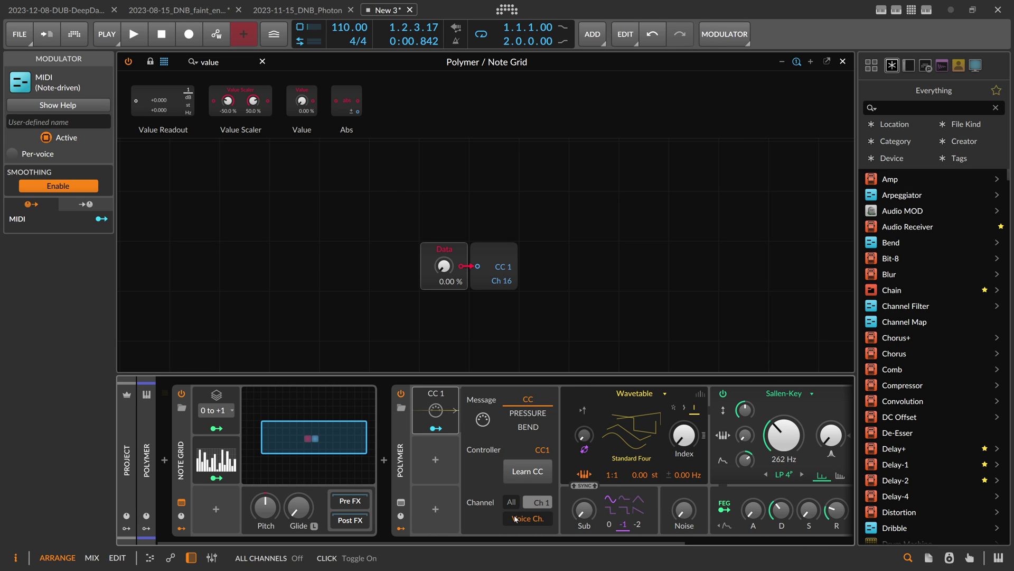
click(539, 502)
drag(546, 501, 546, 449)
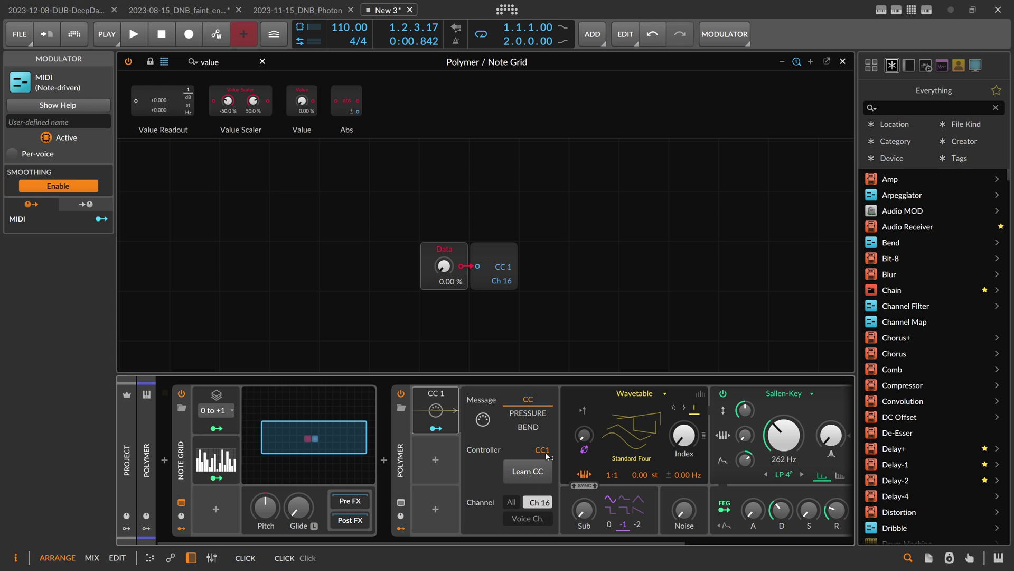
click(454, 408)
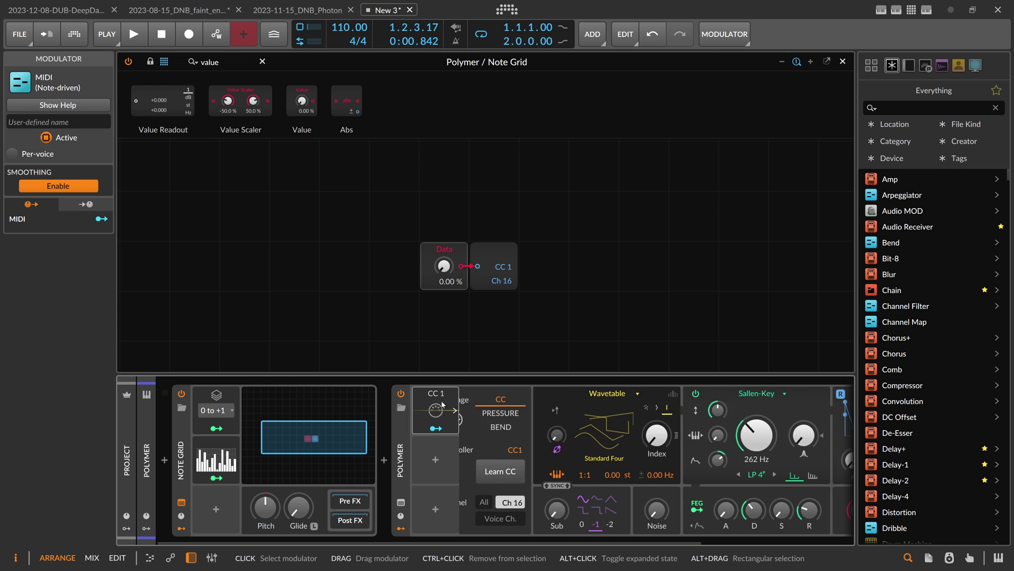
click(436, 428)
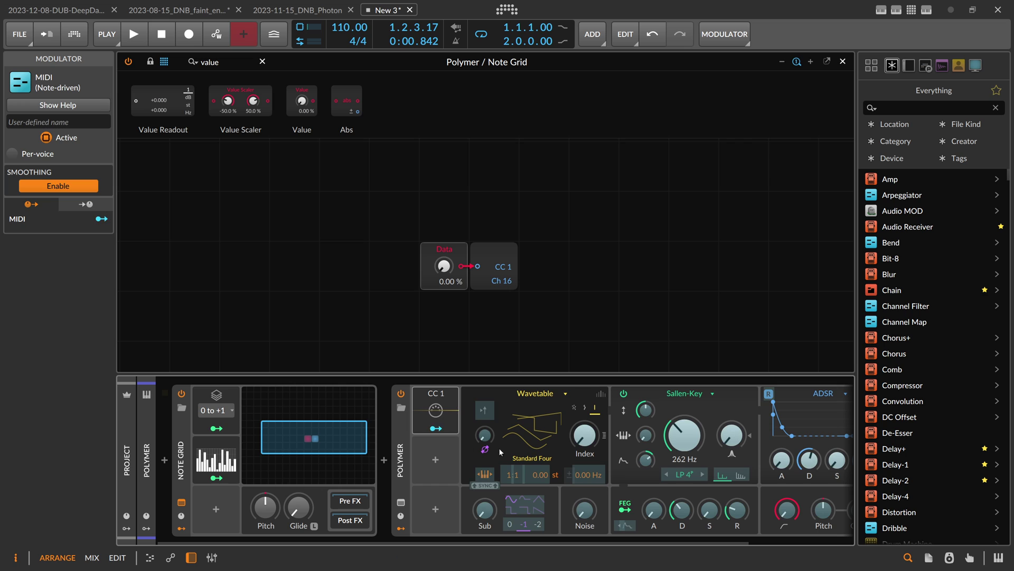
drag(597, 441, 600, 442)
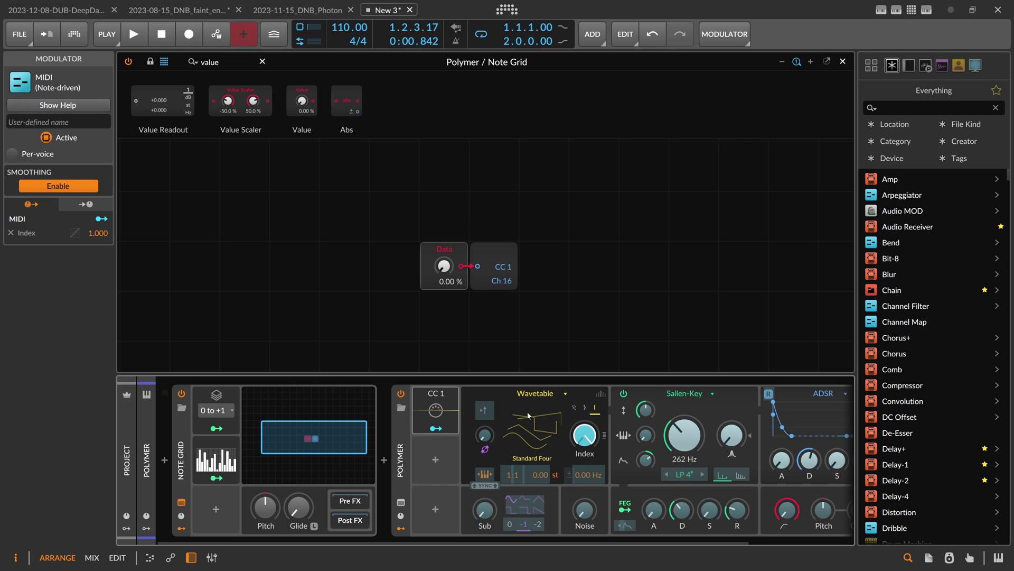
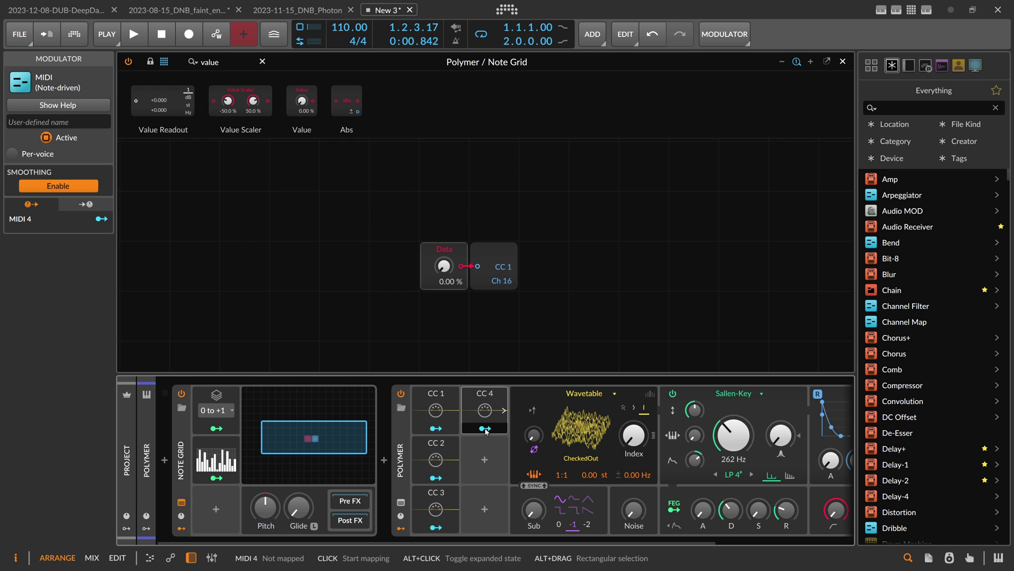
- Map the CC 4 MIDI modulator to the Sub oscillator's waveform with an amount of 5
click(484, 427)
drag(557, 507, 557, 465)
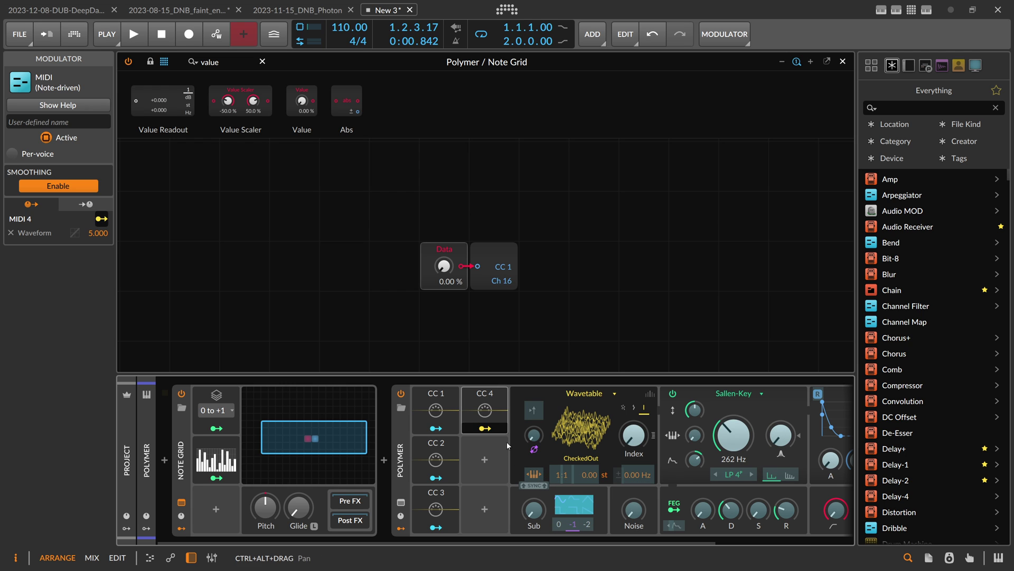
- Duplicate the CC 4 modulator into the slot below as CC 5, and set the Sub oscillator's octave to 0
drag(488, 412, 487, 453)
click(503, 459)
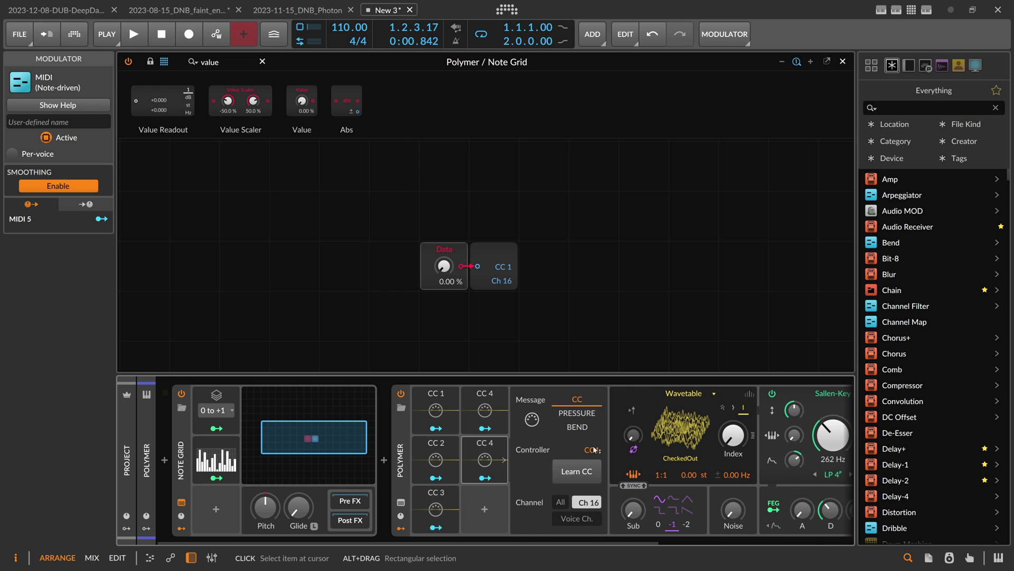
drag(595, 454, 595, 448)
click(503, 459)
click(558, 523)
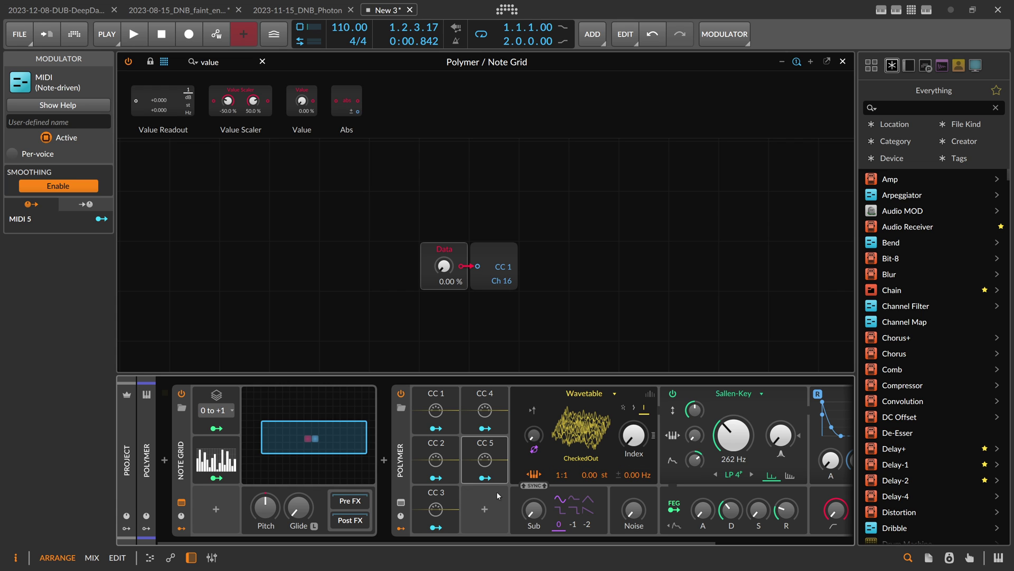
- Map the CC 5 modulator to the Sallen-Key filter's cutoff with an amount of 39.14
drag(515, 539, 562, 544)
drag(674, 434, 674, 414)
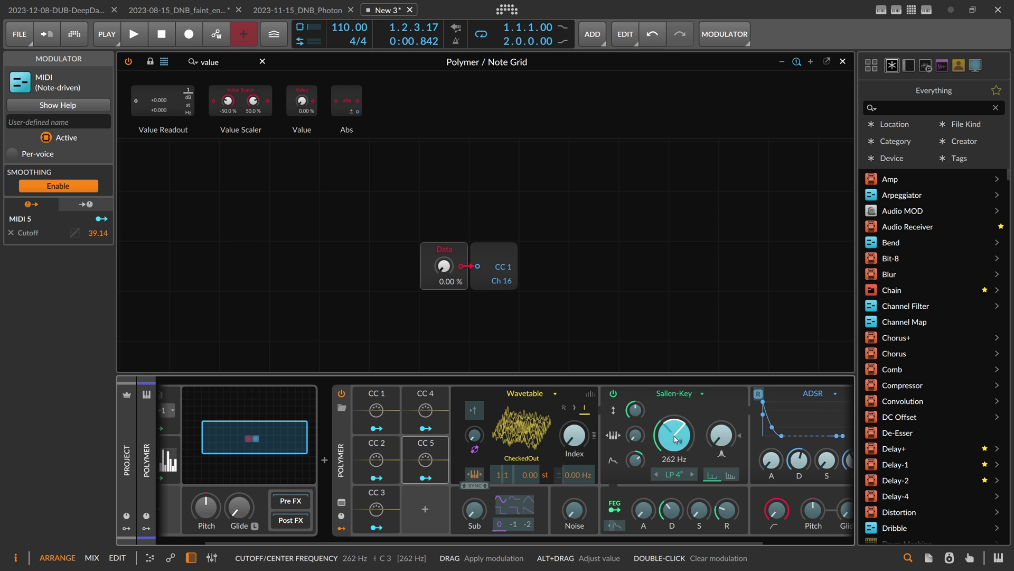
key(Escape)
- Set the Sallen-Key filter's cutoff frequency to C2
ctrl+click(677, 439)
text(C)
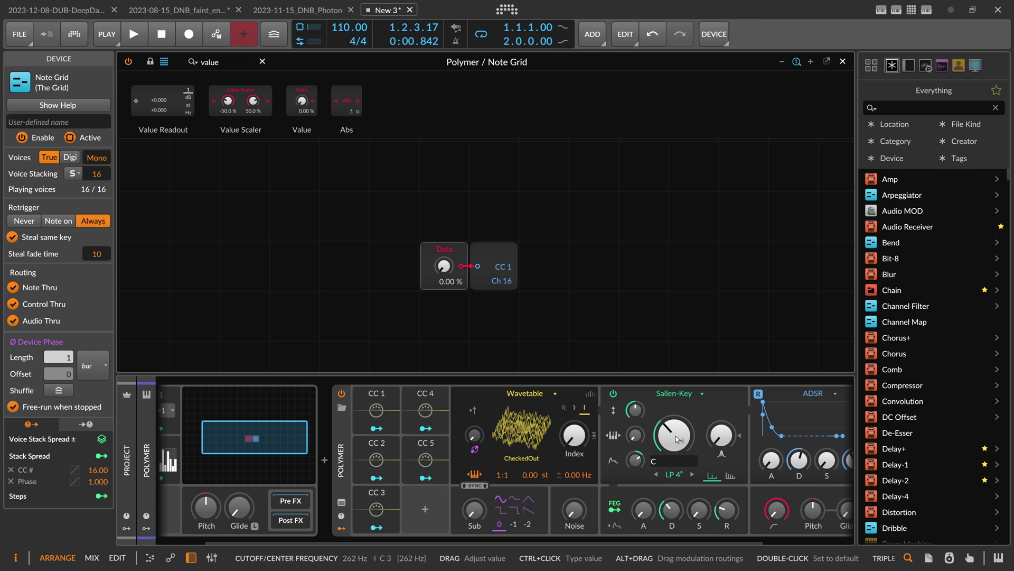
text(2)
key(Return)
text(c1)
key(Return)
ctrl+click(676, 439)
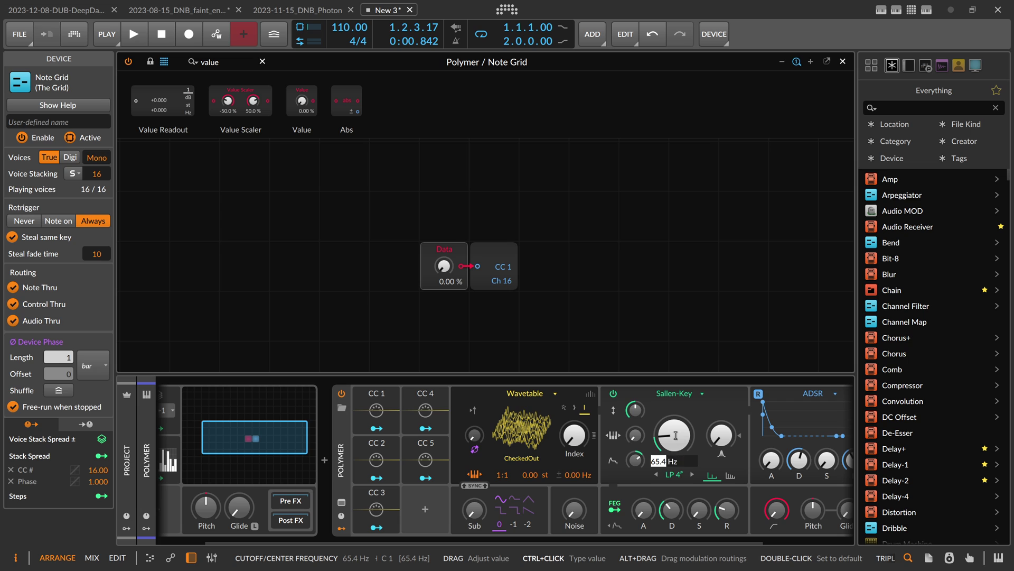
text(c2)
key(Return)
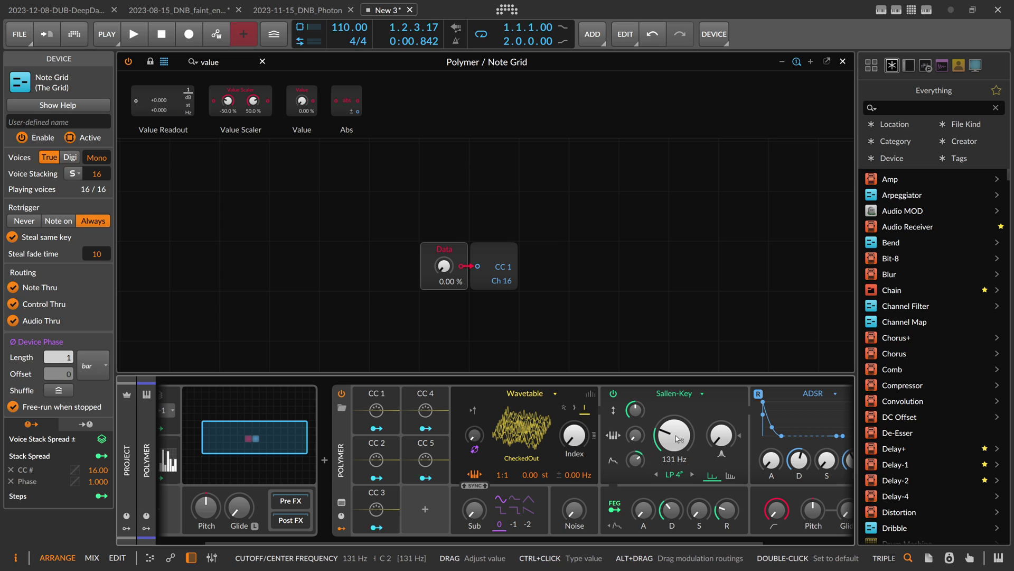
click(437, 480)
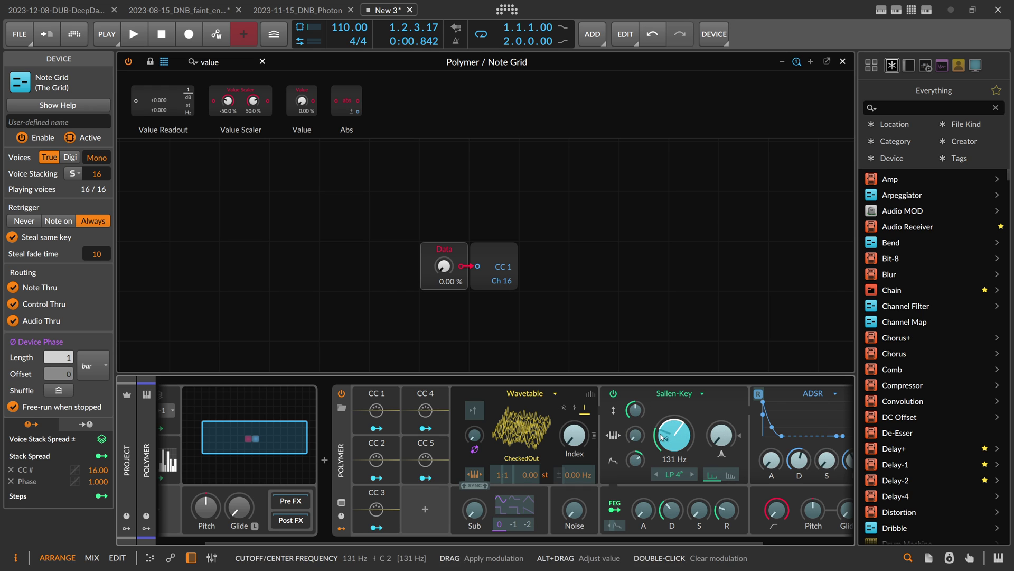
click(429, 478)
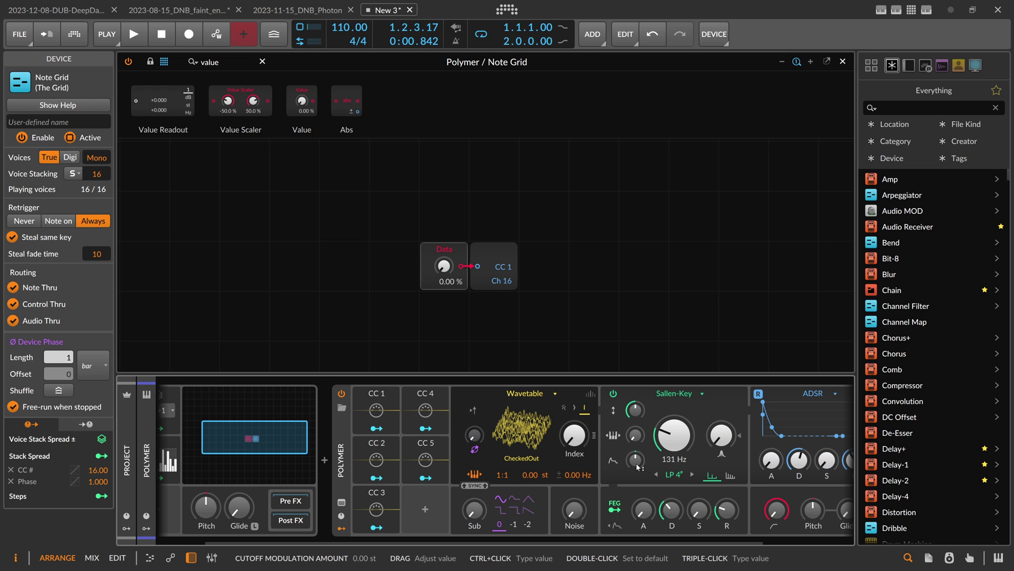
- Duplicate the CC 5 modulator as CC 6 and map it to the filter's cutoff modulation amount at 0.537
ctrl+drag(426, 456, 435, 507)
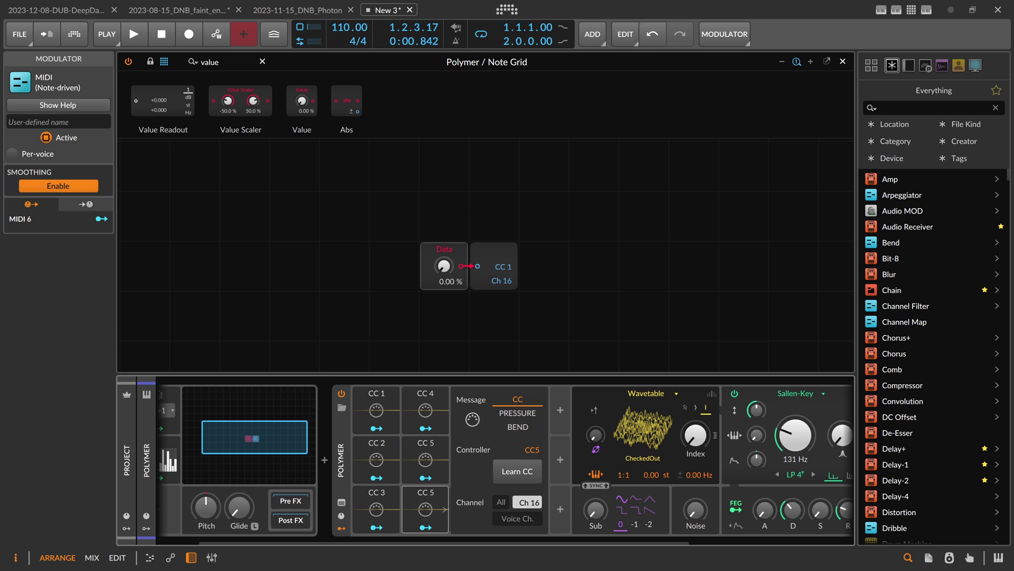
drag(532, 450, 531, 442)
click(425, 527)
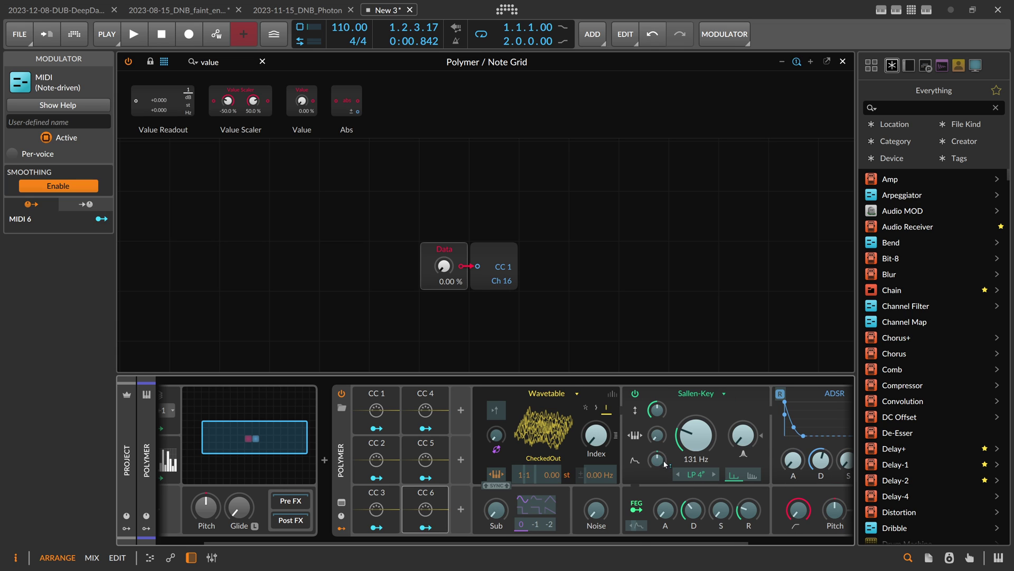
drag(696, 433, 696, 423)
drag(657, 460, 696, 429)
click(443, 509)
click(426, 527)
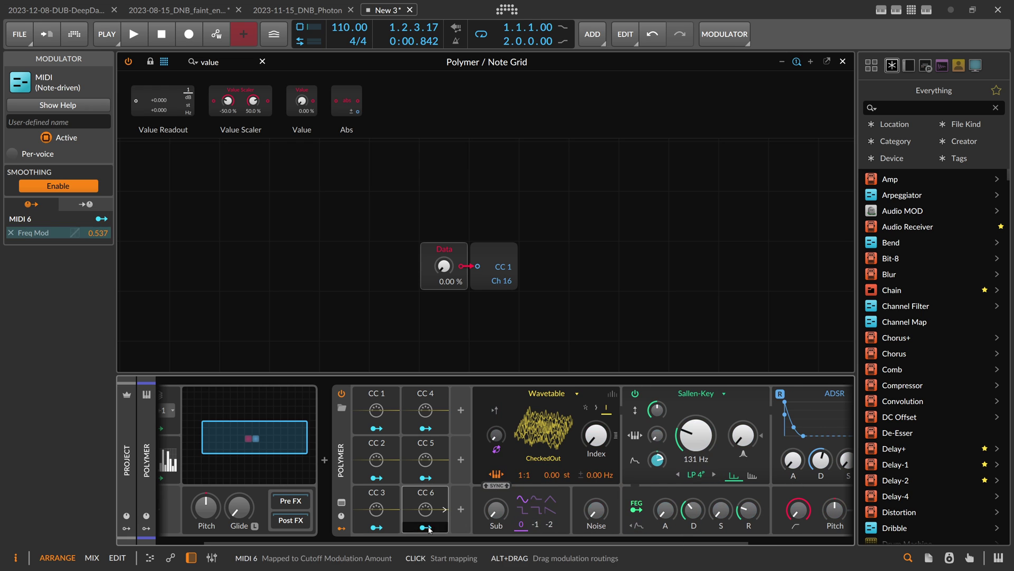
- Duplicate the CC 6 modulator into the next column and set the copy's controller to CC 7
drag(429, 505, 466, 418)
click(493, 410)
drag(581, 451, 581, 443)
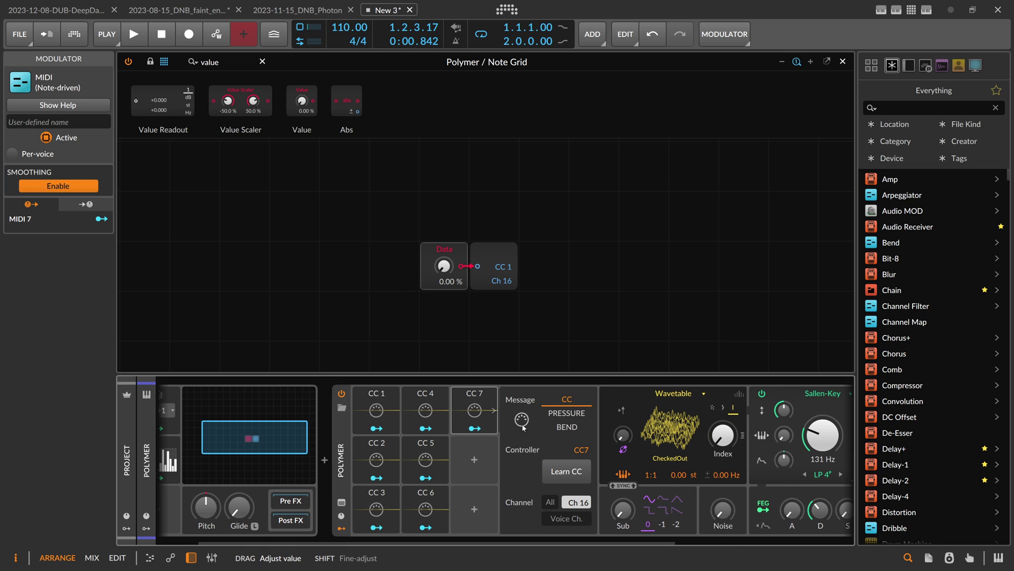
click(493, 410)
- Map the CC 7 modulator to the filter envelope's decay at 0.846 and the ADSR envelope's decay at 0.663
drag(483, 543, 608, 464)
click(368, 428)
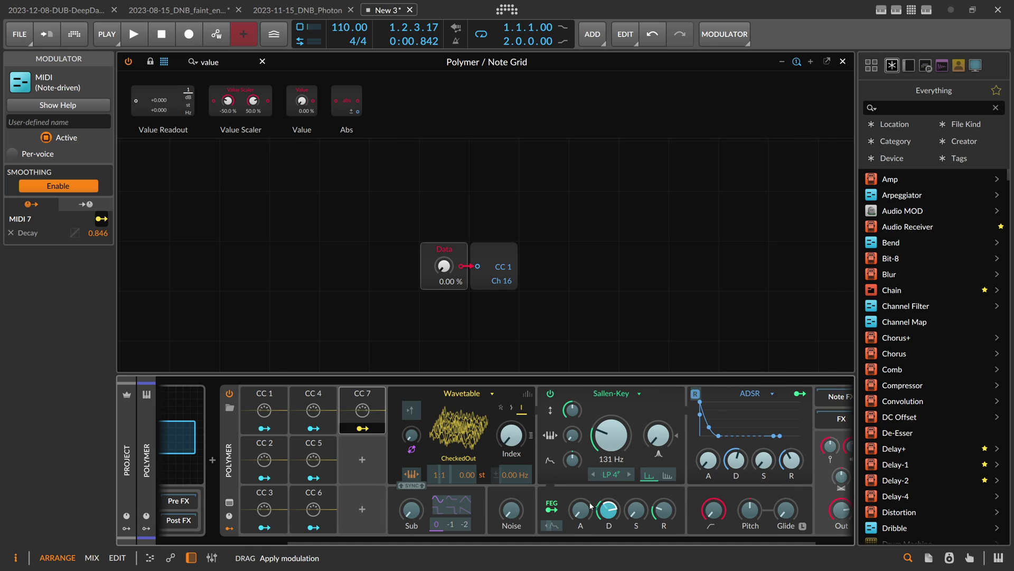
drag(735, 470, 735, 466)
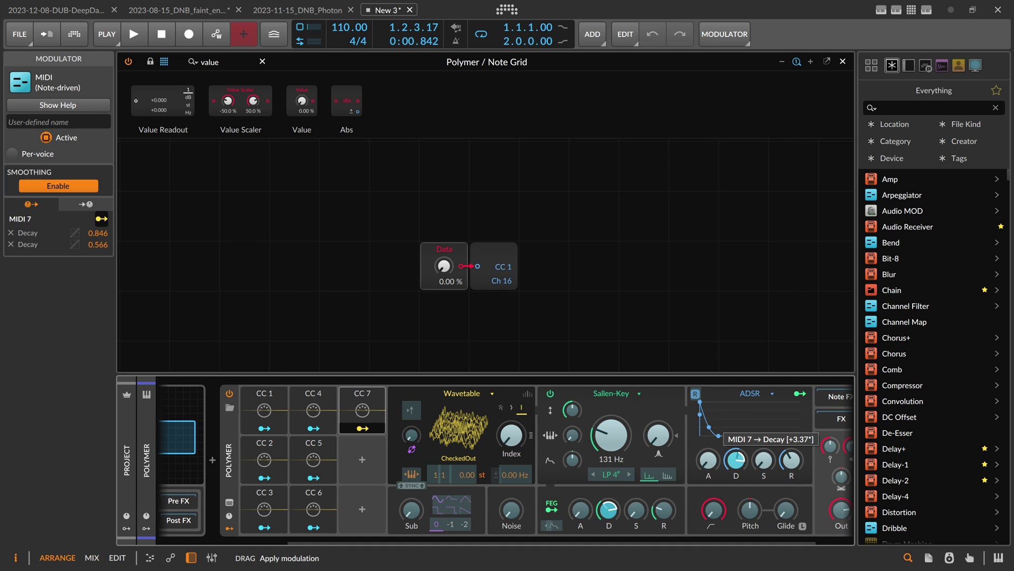
click(378, 427)
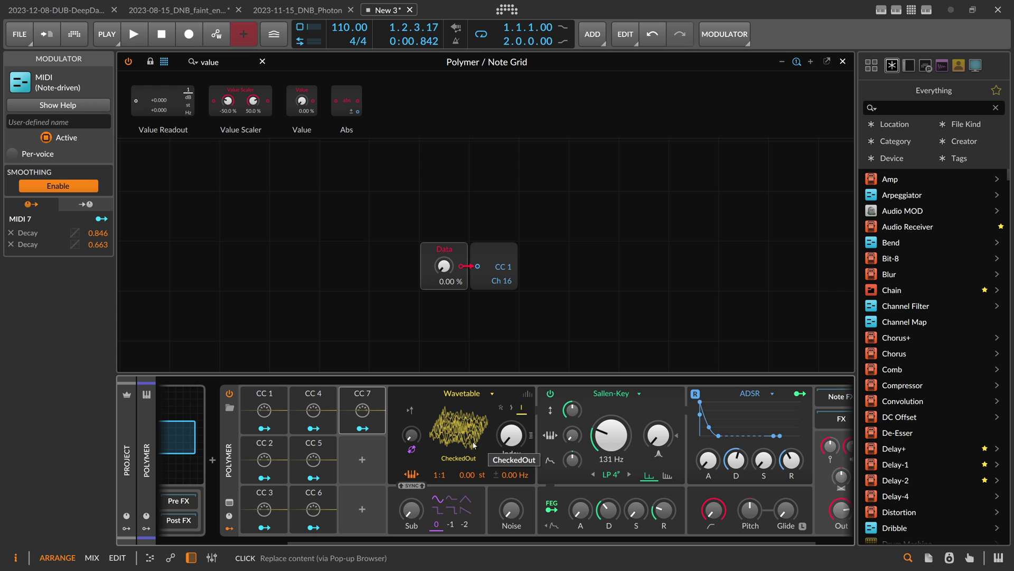
- Reopen the Note Grid's Steps modulator and randomize its pattern again to generate a new sound
drag(391, 536, 235, 531)
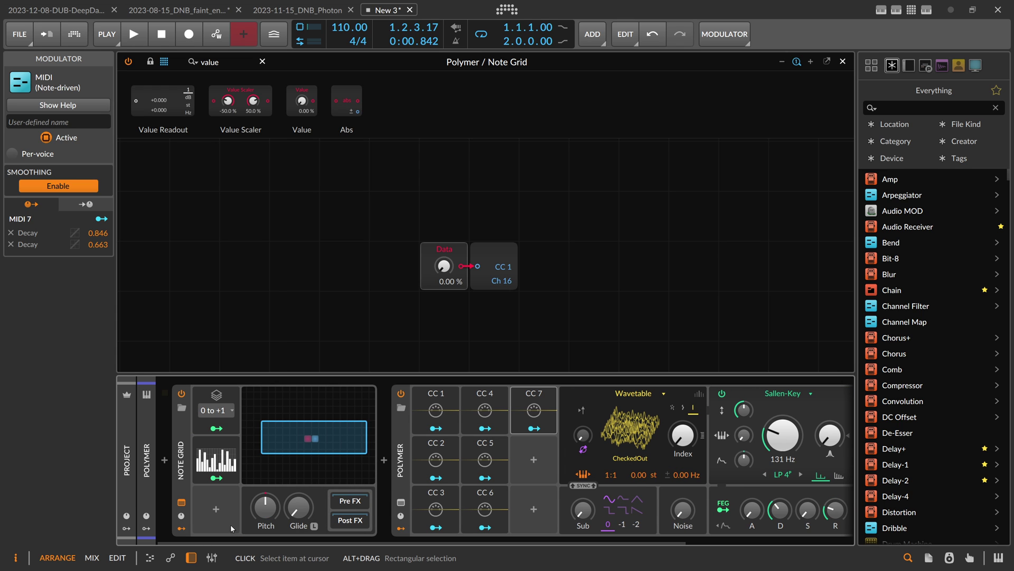
click(225, 458)
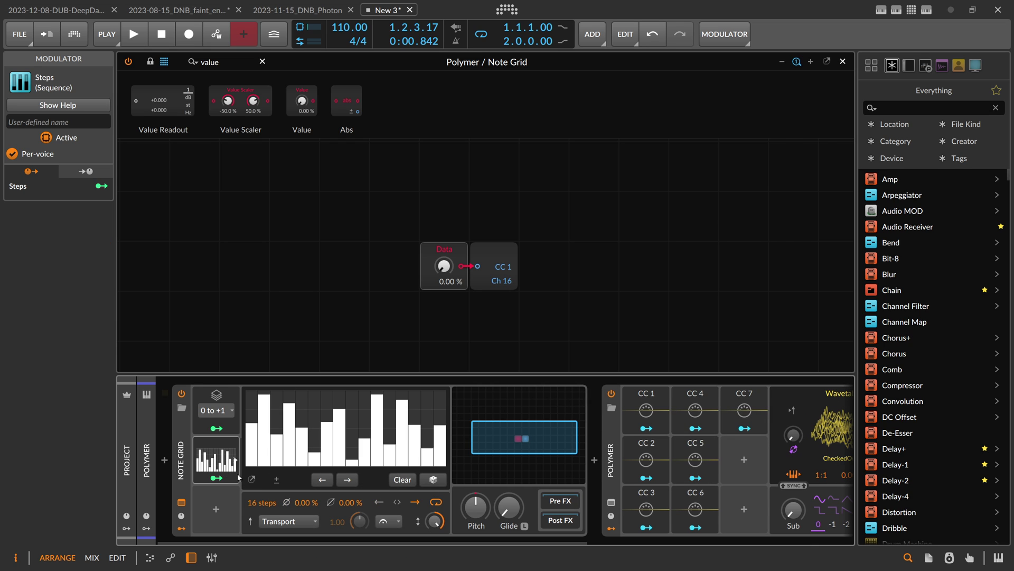
click(433, 479)
click(432, 479)
click(434, 480)
click(433, 480)
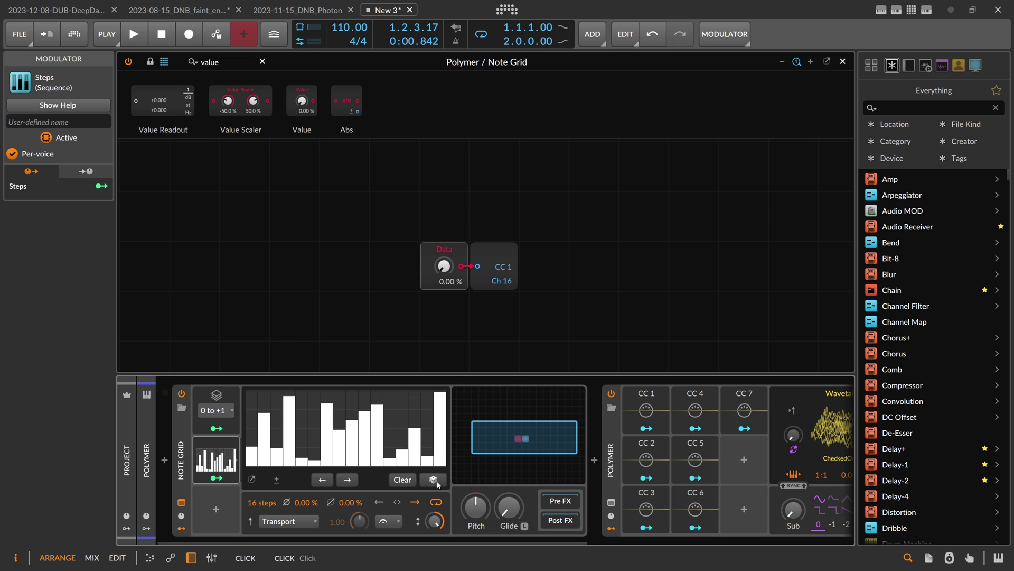
- Randomize the Note Grid's Steps pattern several times, playing the sound briefly after each new pattern
click(433, 479)
key(space)
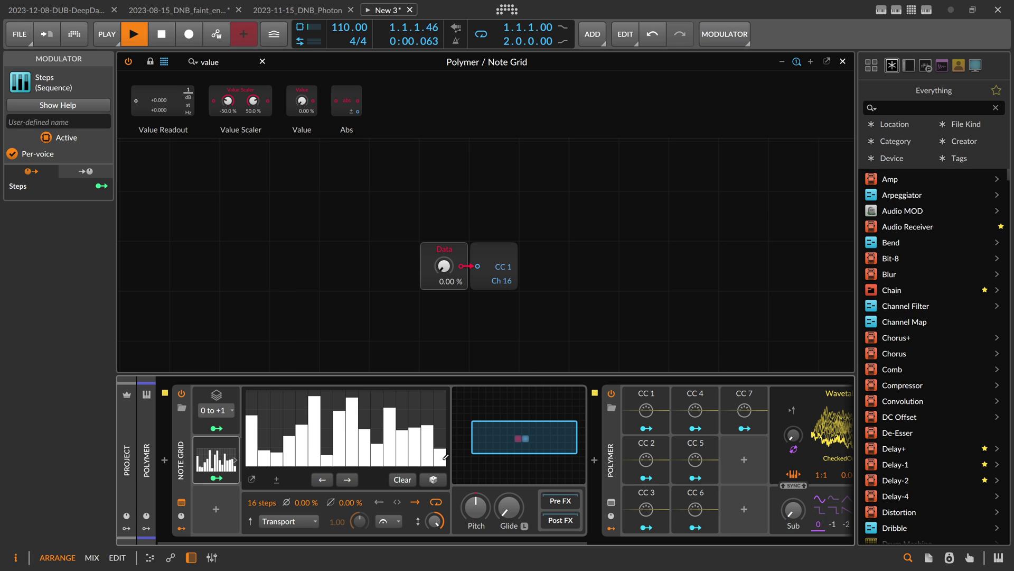
key(space)
click(437, 480)
key(space)
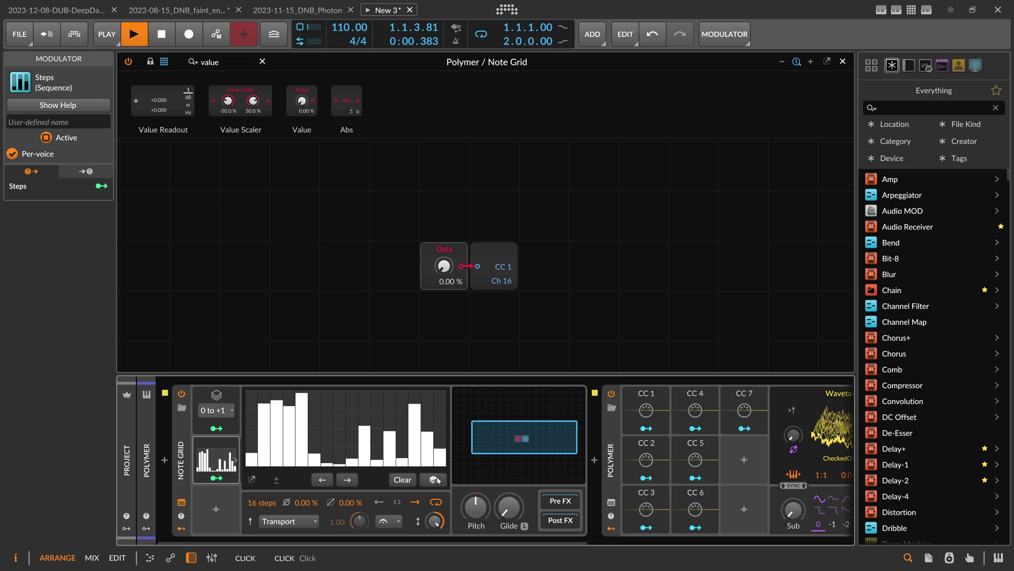
click(434, 479)
key(space)
click(434, 479)
key(space)
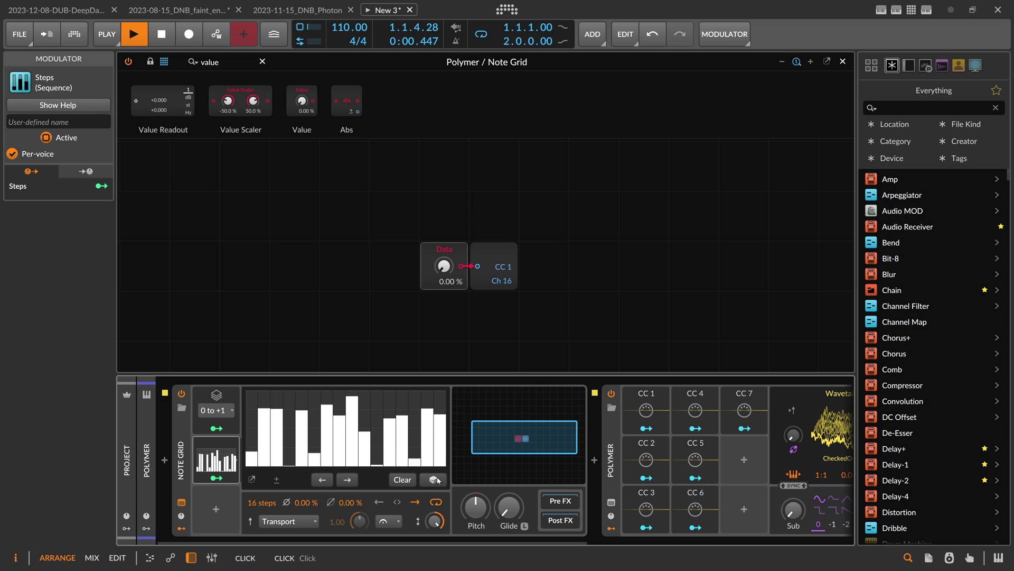
key(space)
- Map the Note Grid's Steps modulator to the Data module's value at 1.000
click(646, 457)
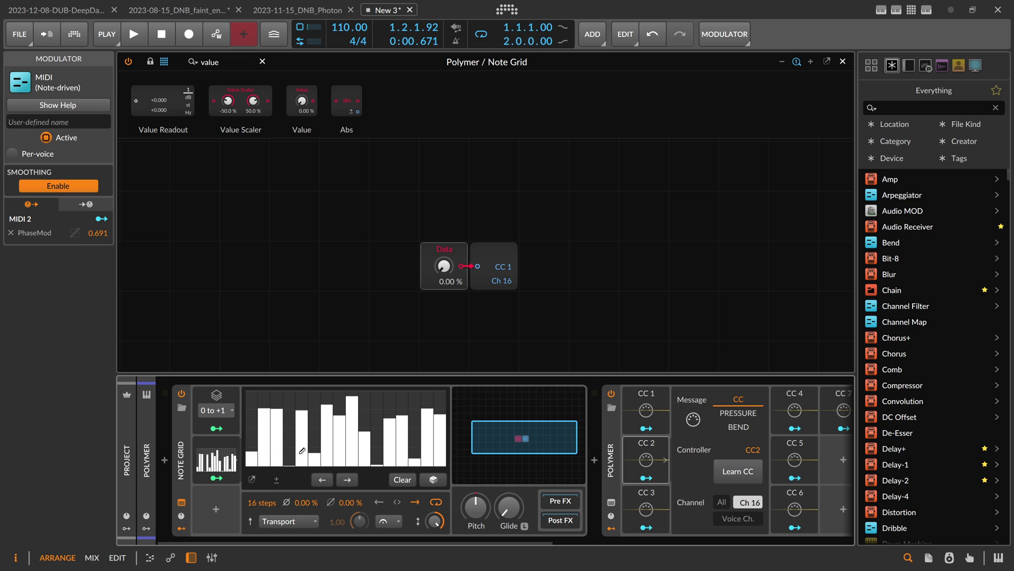
drag(216, 478, 443, 275)
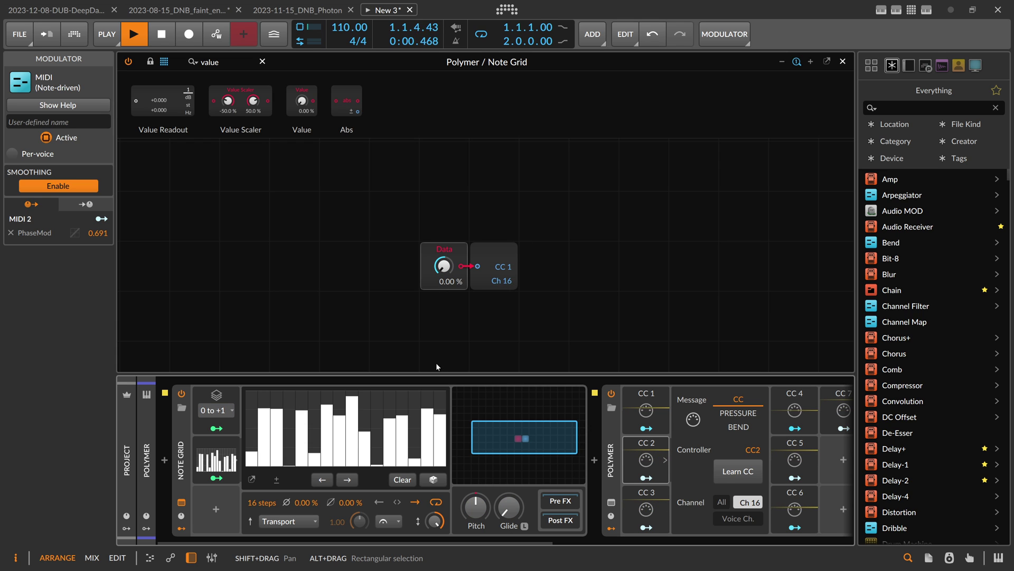
- Audition newly randomized Steps patterns with the Data mapping in place and watch Polymer's parameters during playback
click(422, 482)
key(space)
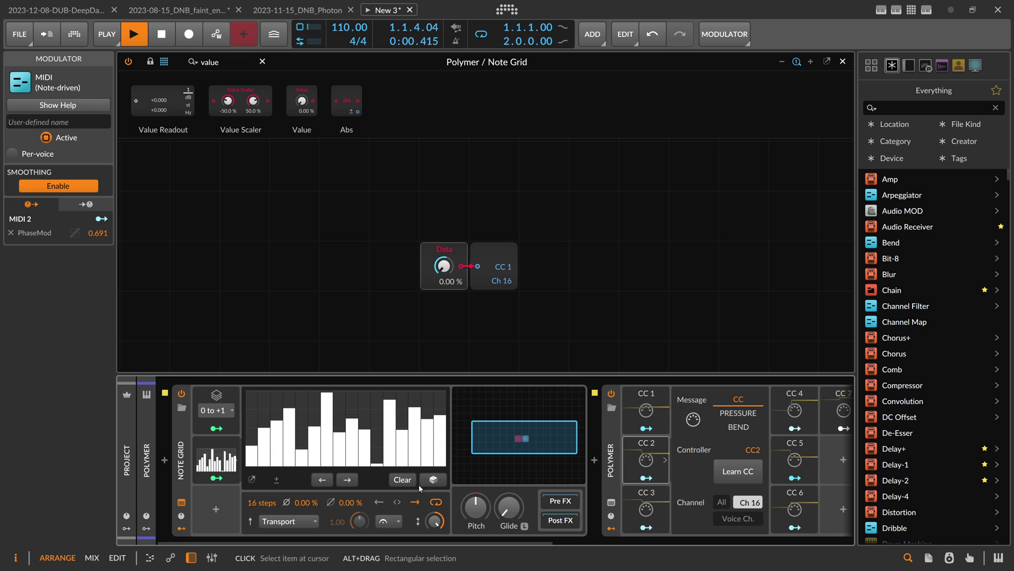
key(space)
click(422, 482)
key(space)
click(427, 484)
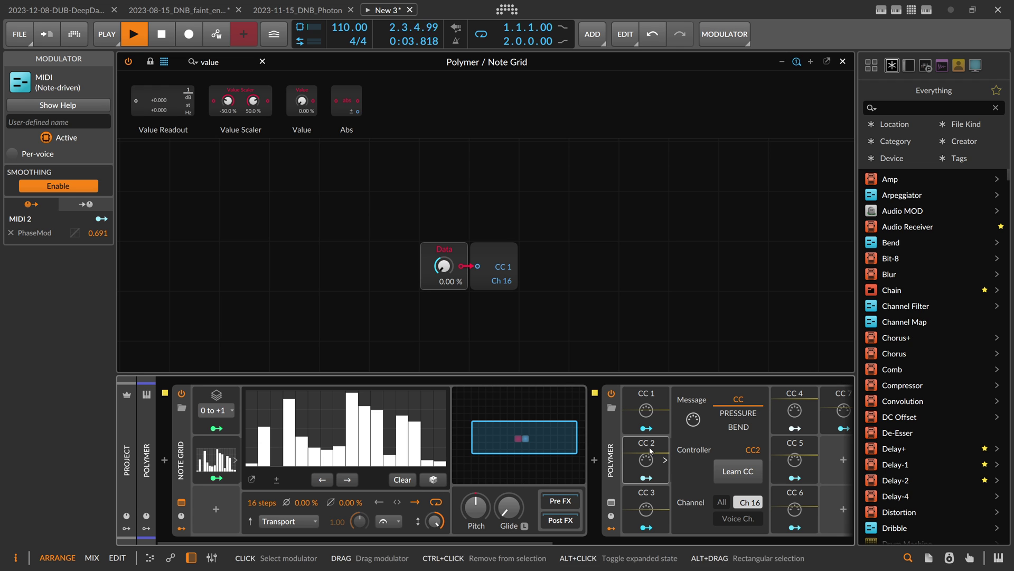
drag(536, 541, 737, 539)
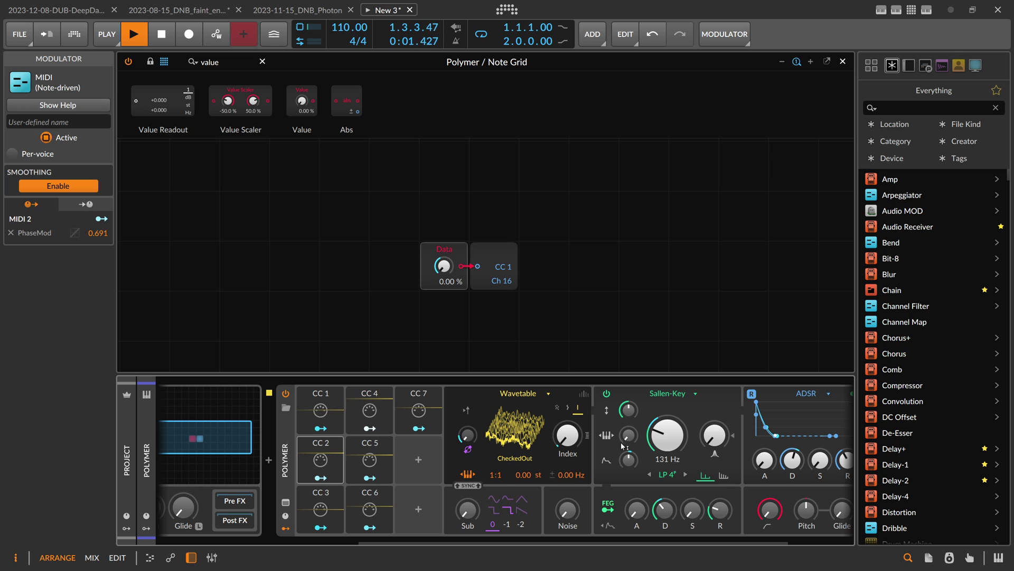
key(space)
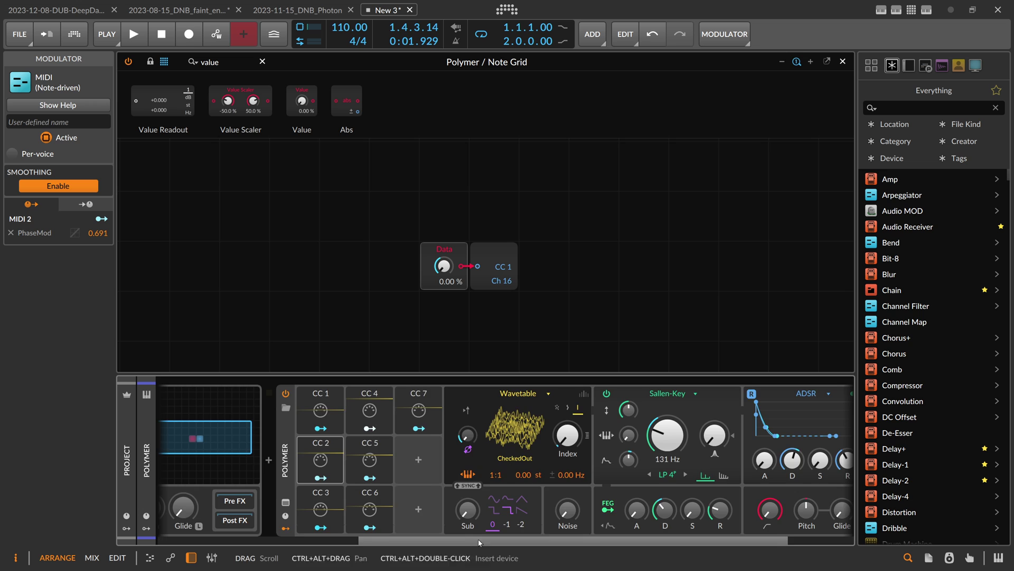
- Return to the Note Grid's Steps modulator, generate further random patterns and play back the resulting Polymer sounds
drag(444, 542, 243, 541)
click(217, 458)
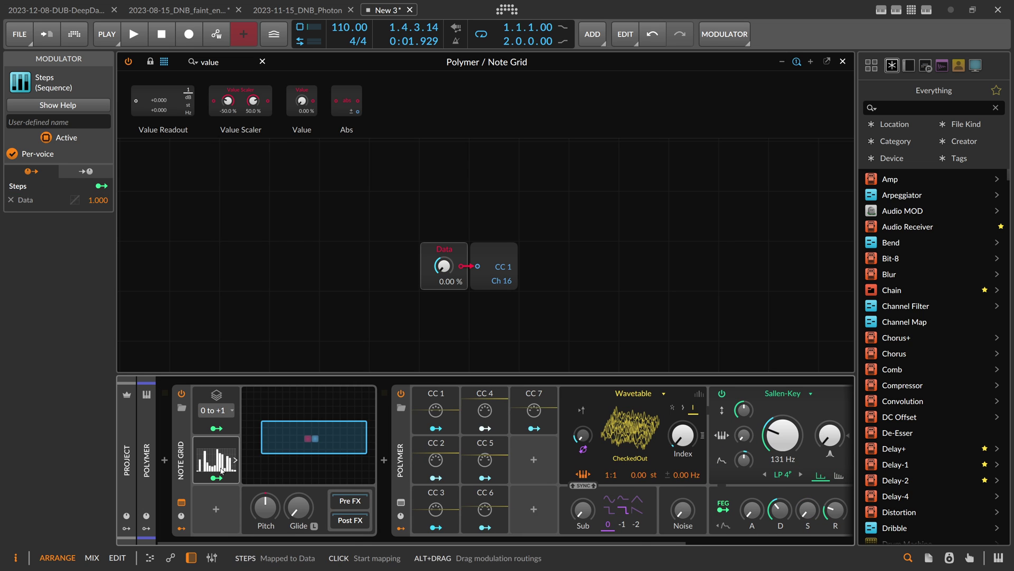
click(432, 479)
click(432, 479)
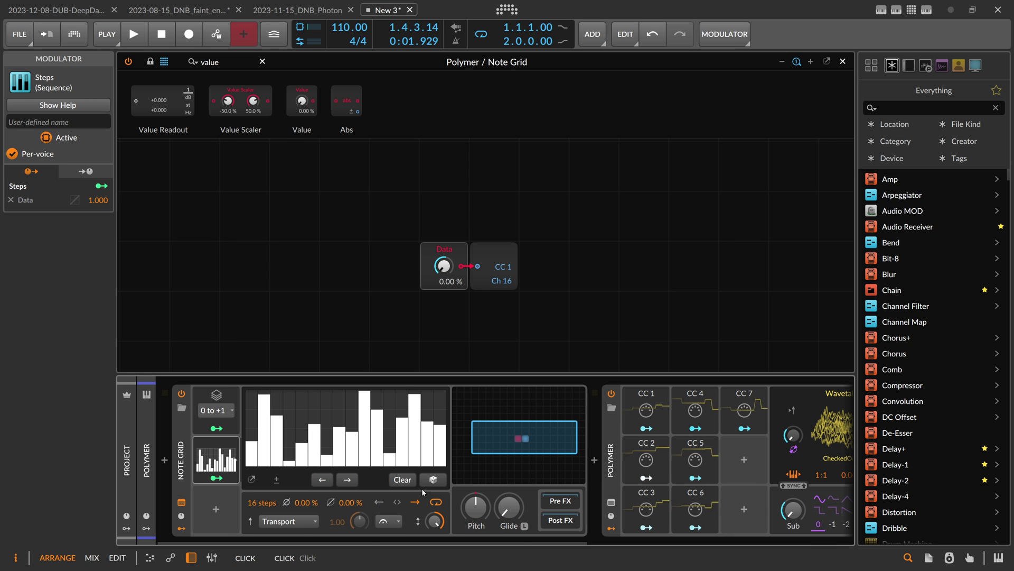
key(space)
click(227, 460)
click(216, 459)
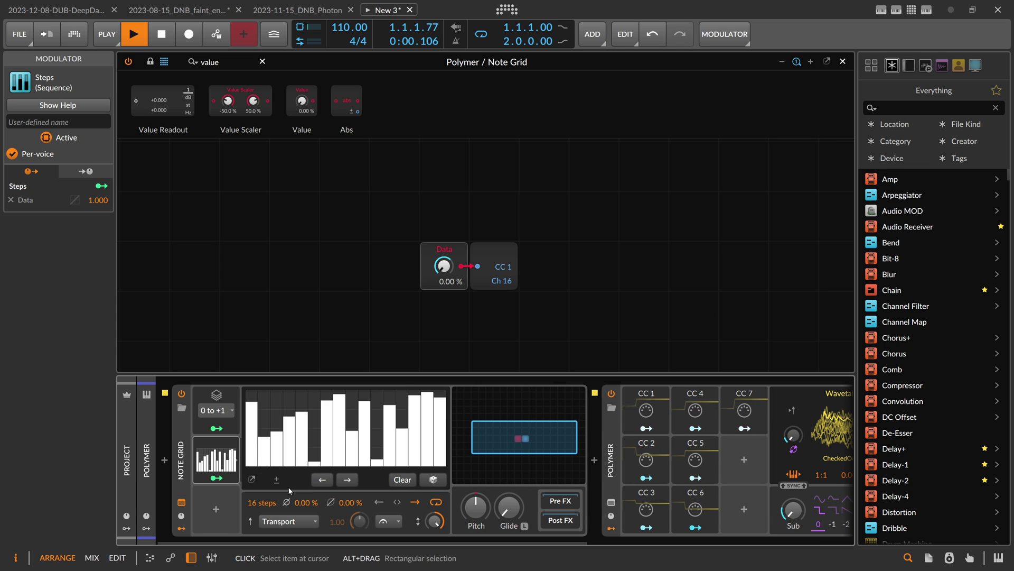
click(432, 479)
key(space)
click(219, 466)
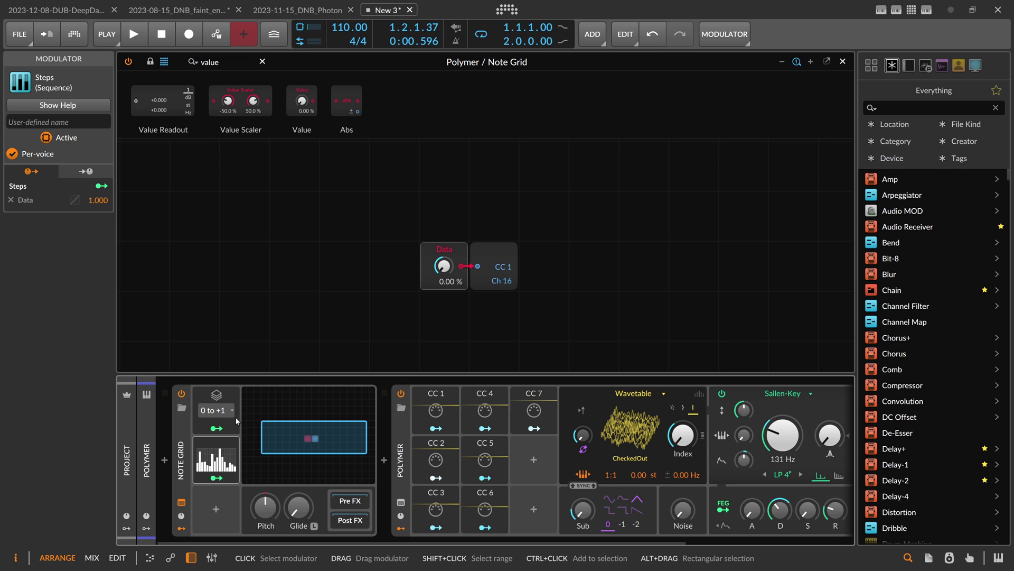
- Reopen the Steps modulator and randomize its pattern repeatedly with playback stopped, then collapse the modulator
click(220, 459)
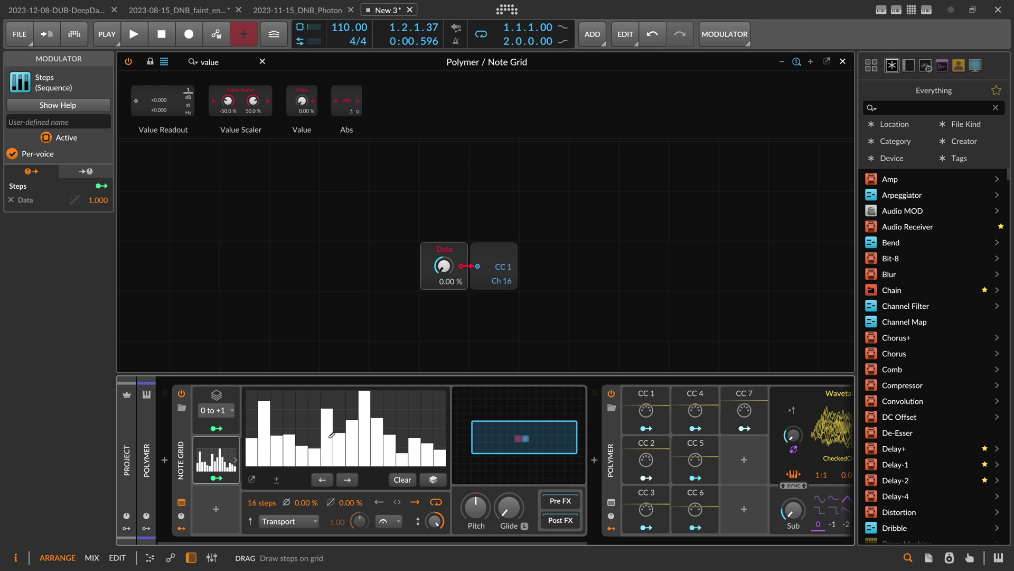
click(432, 480)
click(432, 480)
click(432, 479)
click(432, 479)
click(432, 480)
click(432, 480)
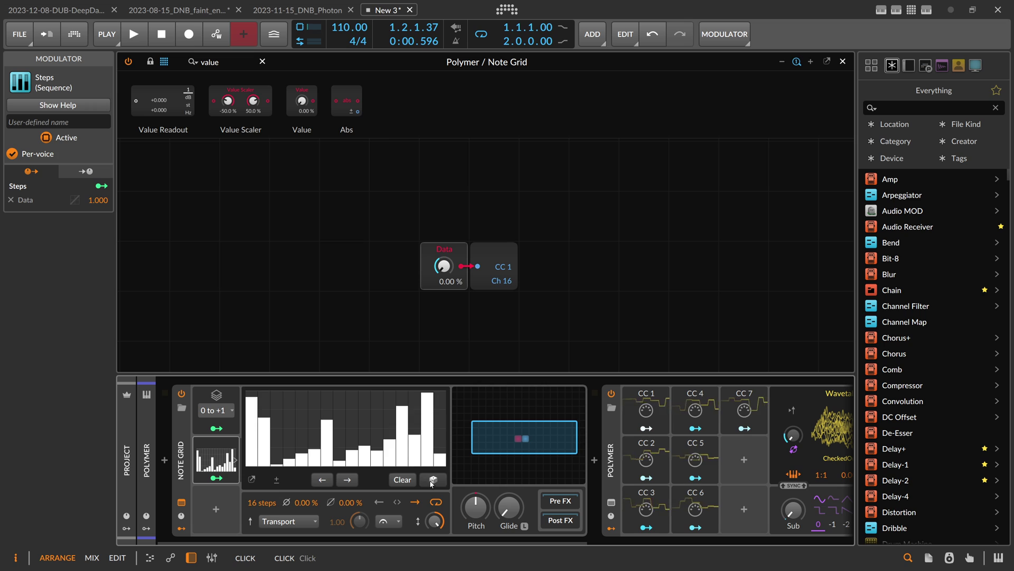
click(431, 481)
click(431, 481)
click(429, 480)
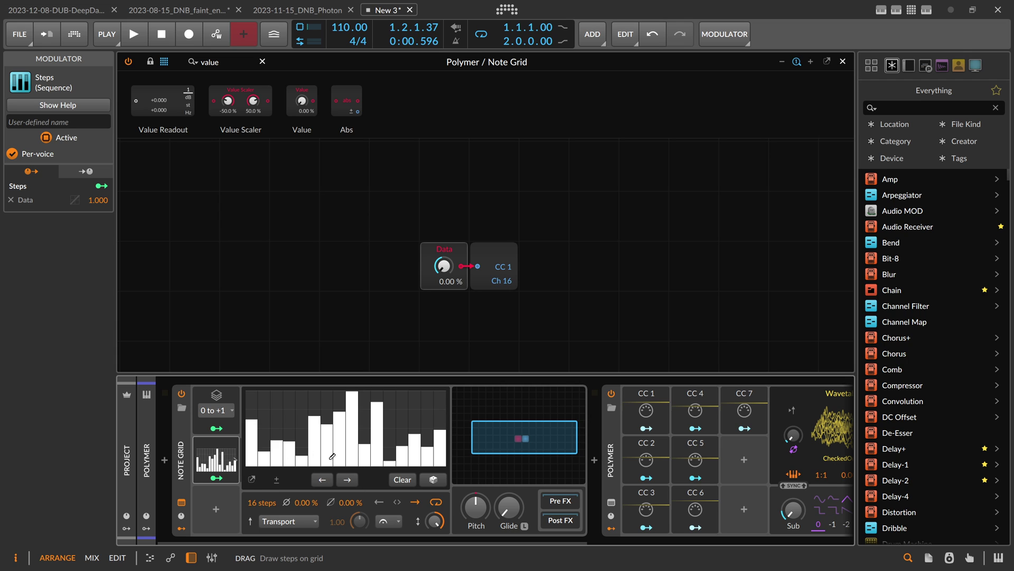
click(216, 459)
click(19, 34)
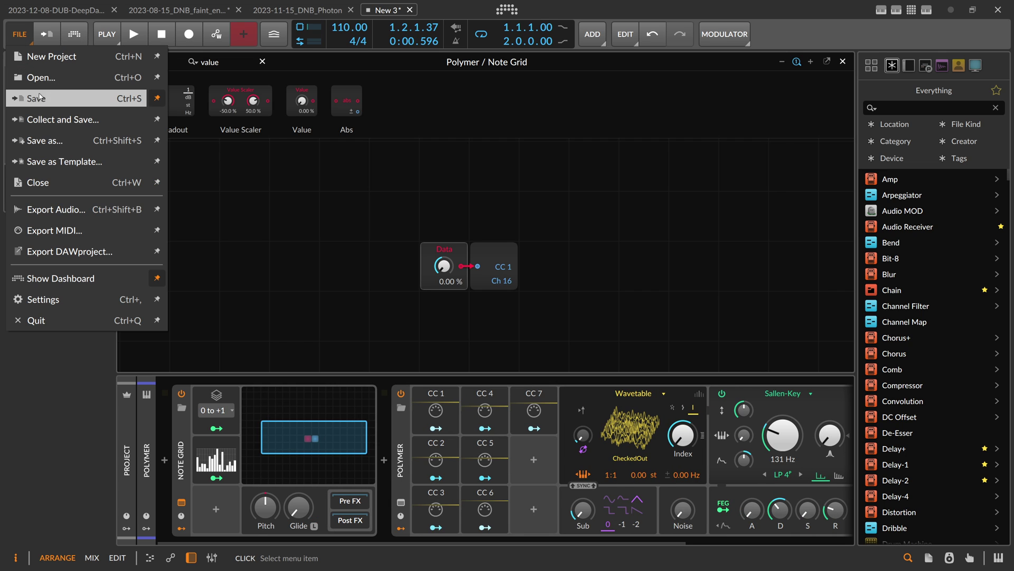
click(344, 236)
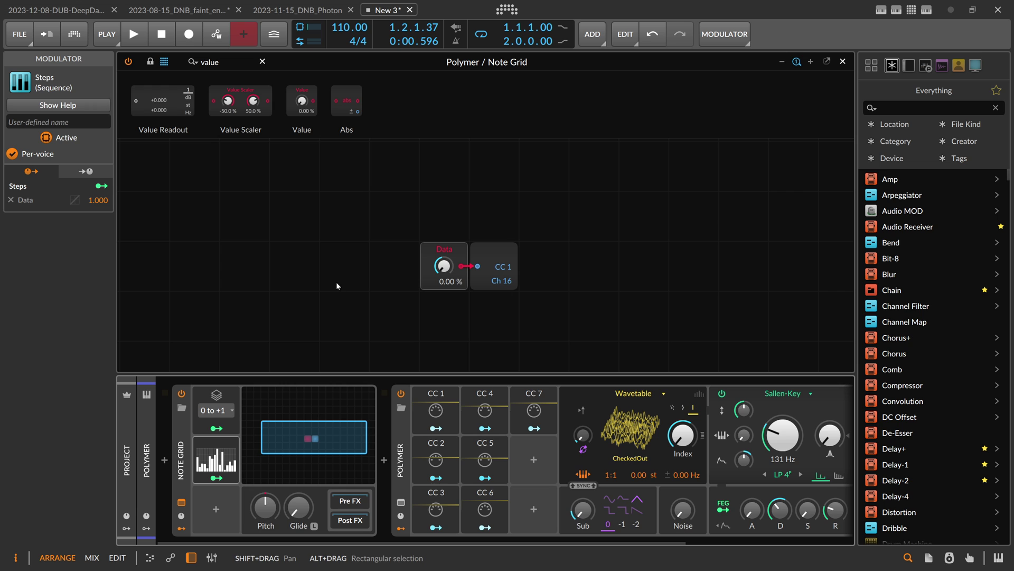
click(216, 459)
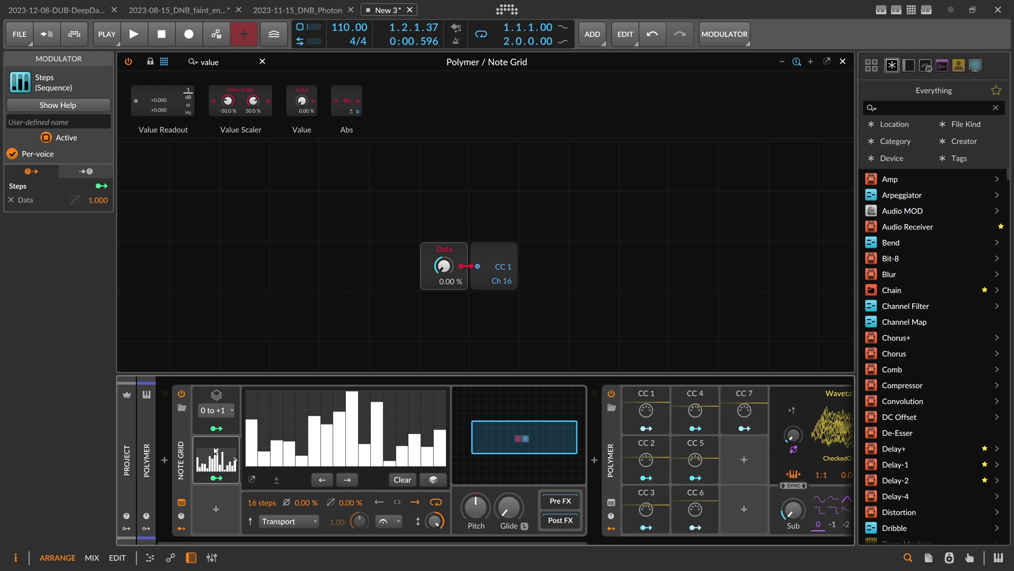
click(216, 451)
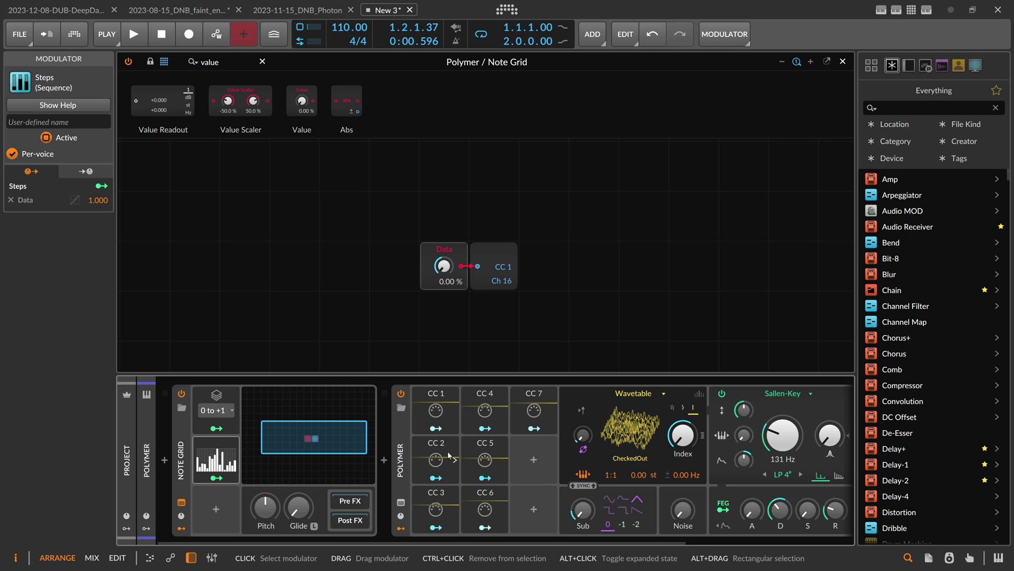
- Insert a Reverb audio effect after Polymer in the device chain
drag(449, 543, 489, 543)
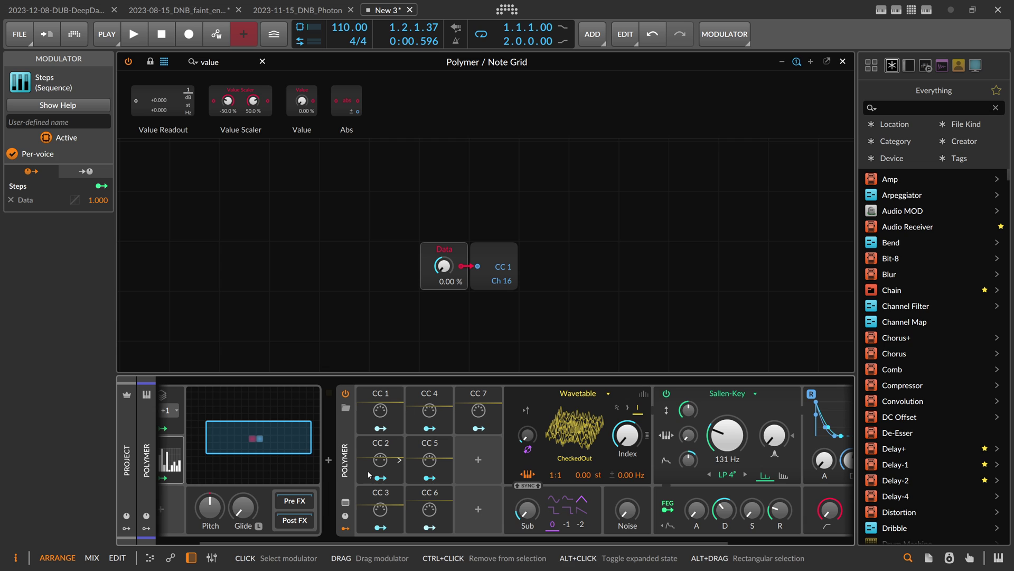
drag(364, 542, 581, 510)
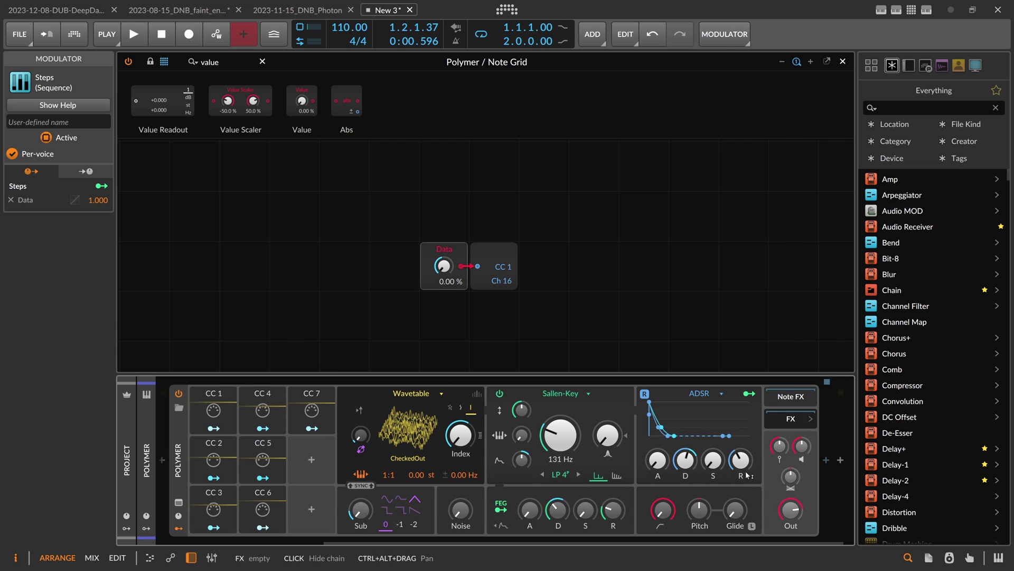
click(812, 460)
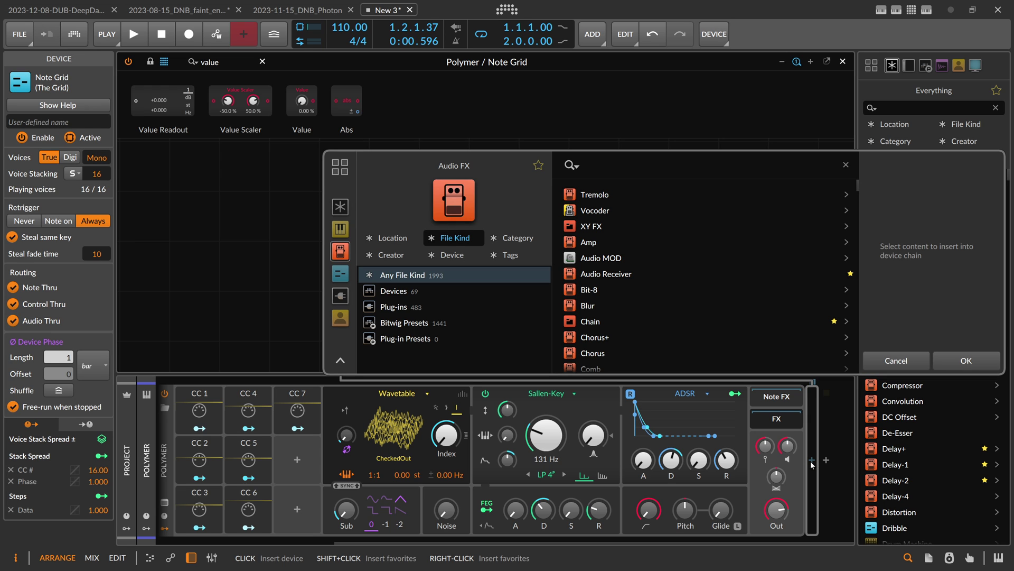
text(rever)
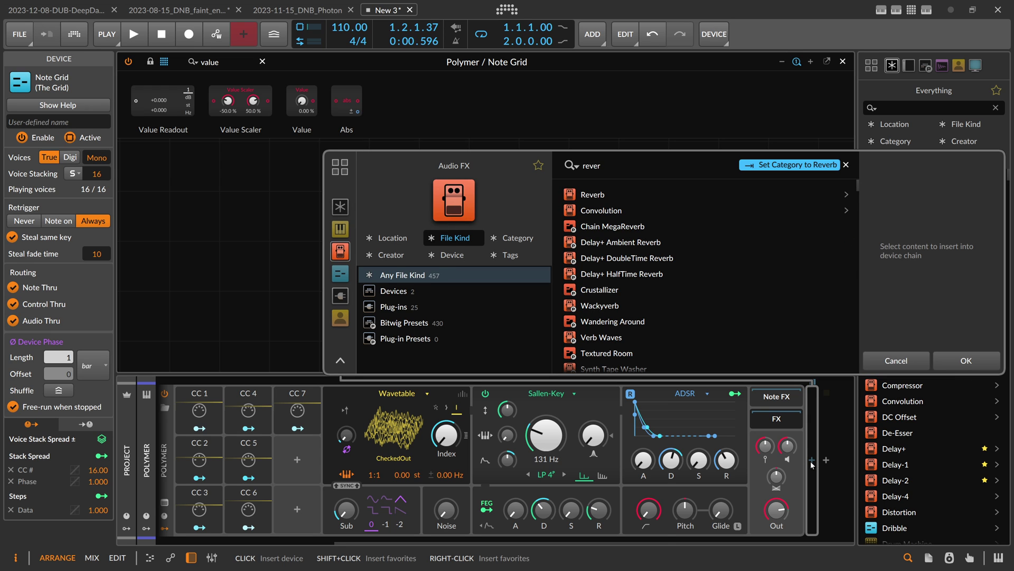
key(Return)
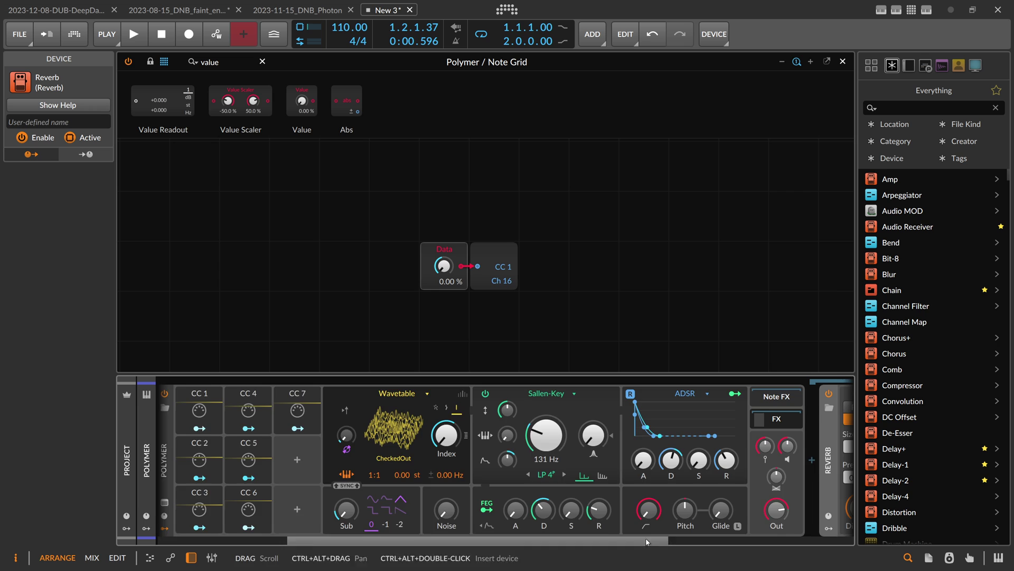
- Open the Reverb's Tank FX chain and delete the Convolution device from it
drag(627, 539, 703, 538)
click(644, 407)
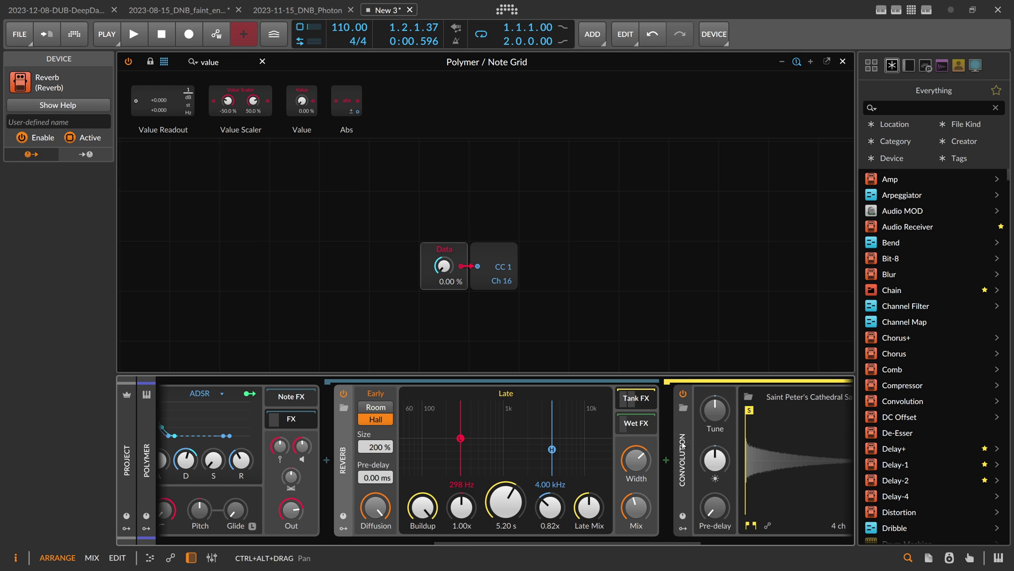
click(682, 442)
key(Delete)
key(Delete)
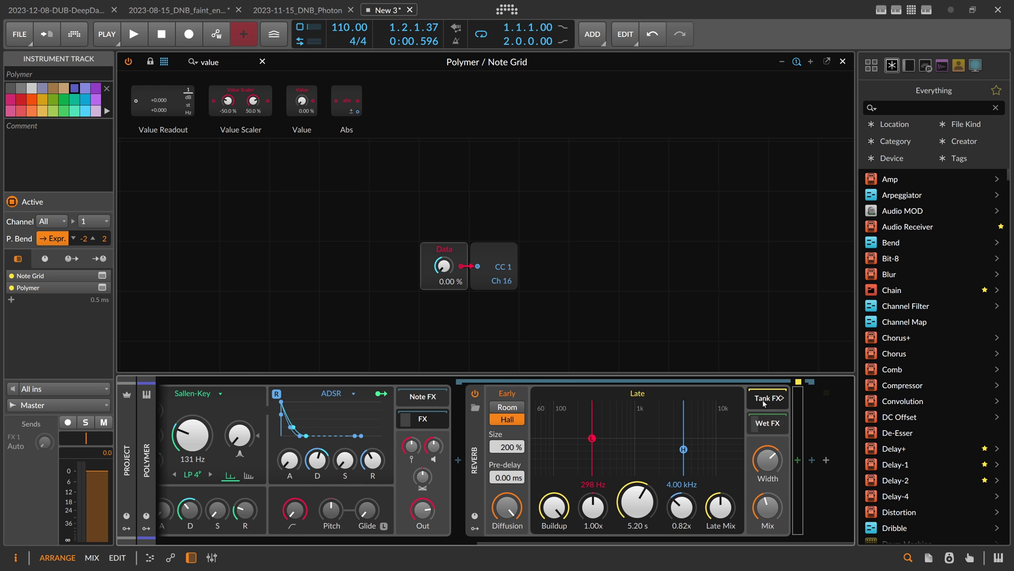
- Duplicate the CC 7 modulator as CC 8 and map it to the Reverb's Mix at 0.506
drag(533, 543, 346, 543)
drag(290, 401, 288, 450)
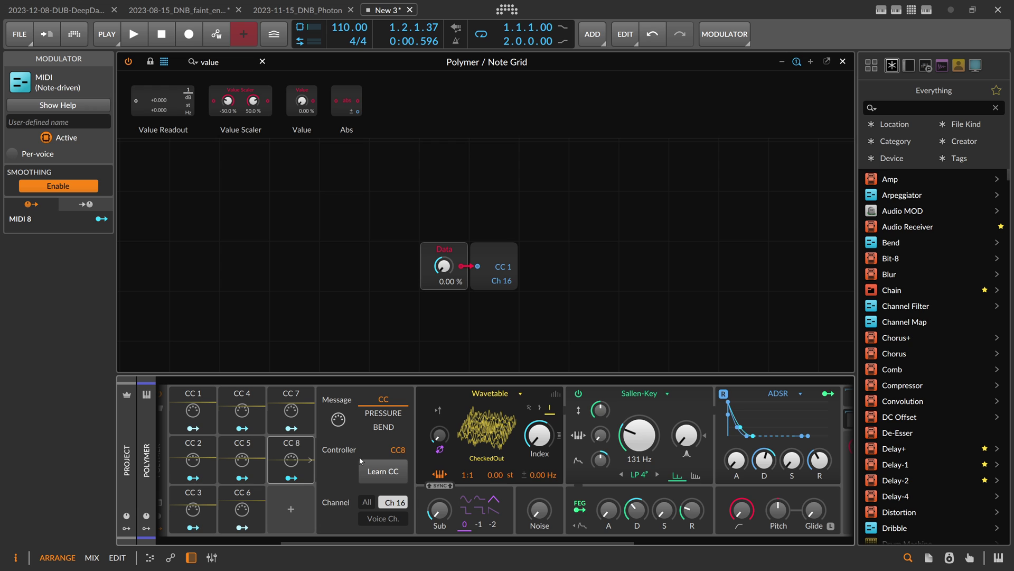
drag(362, 542, 603, 535)
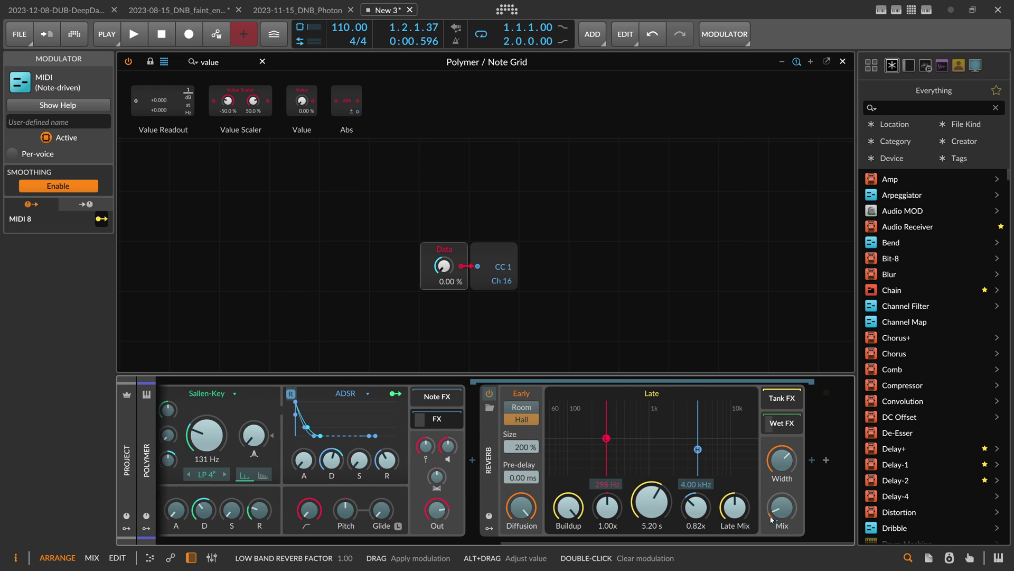
drag(772, 519, 772, 491)
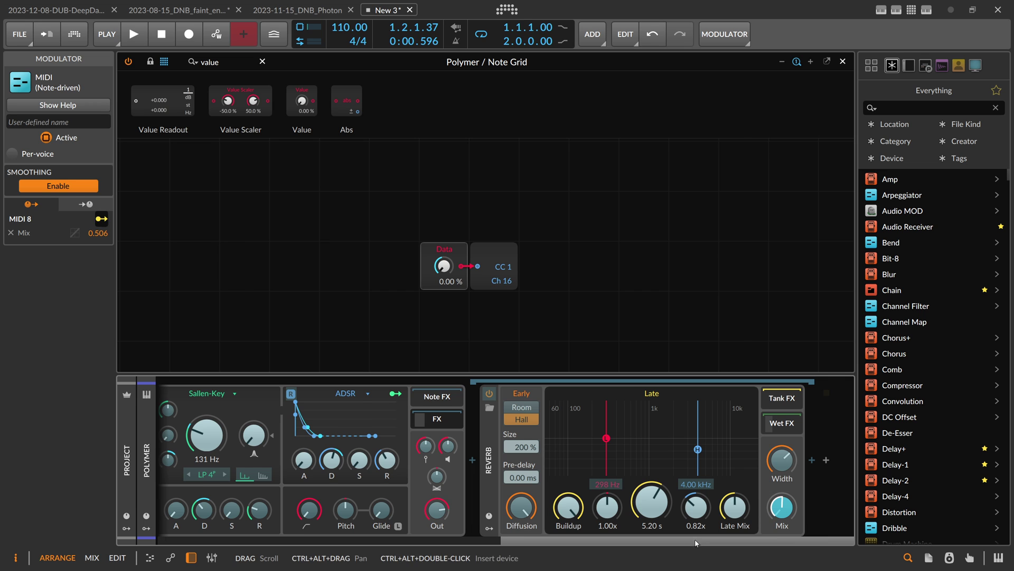
- Duplicate the CC 8 modulator as CC 9 and map it to the Reverb's reverb time at ×100.0
drag(695, 541, 575, 543)
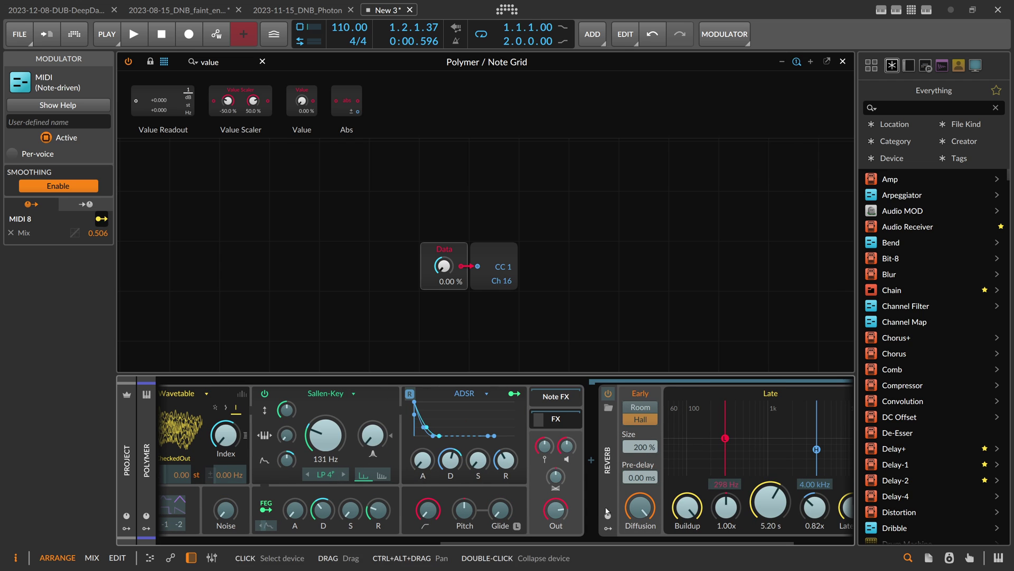
drag(607, 541, 371, 533)
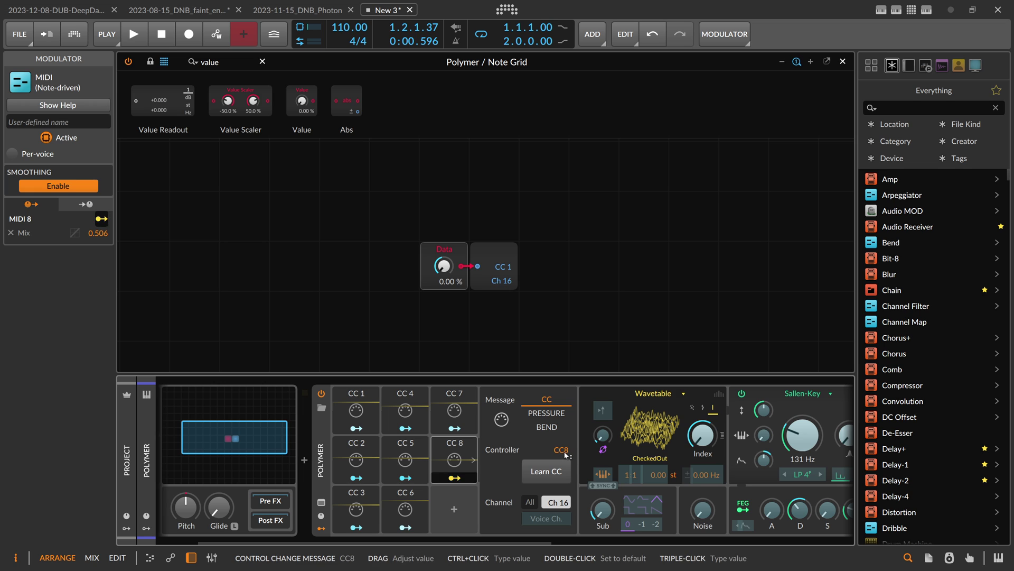
drag(455, 461, 458, 502)
click(455, 508)
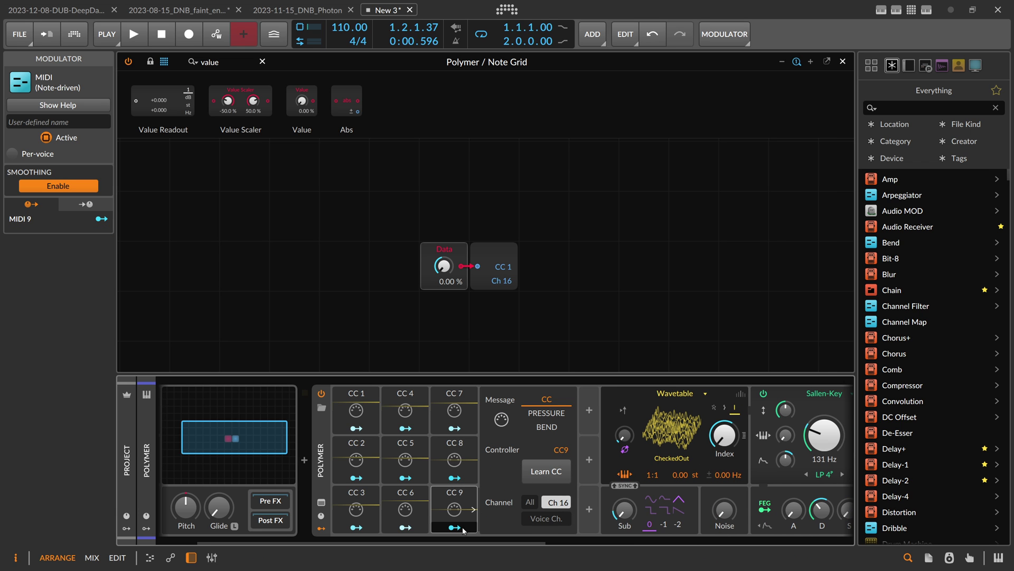
scroll(751, 533, right, 10)
drag(750, 531, 758, 530)
drag(651, 502, 651, 438)
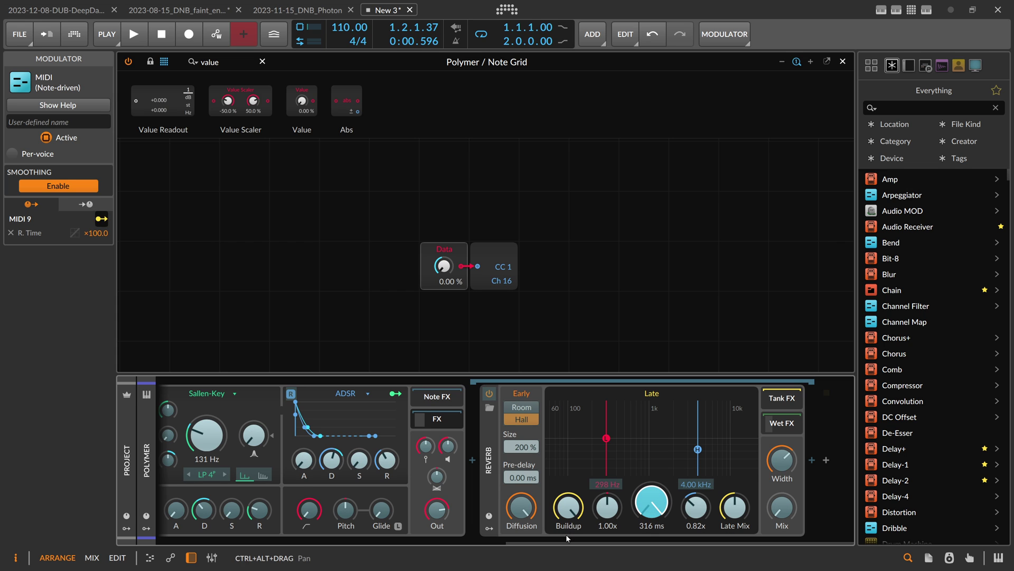
drag(563, 541, 332, 541)
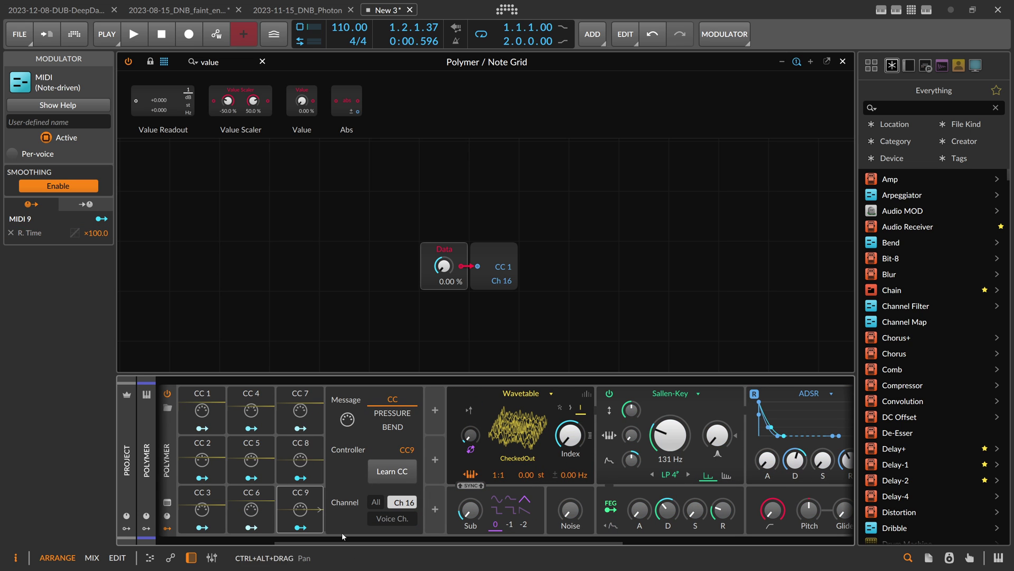
- Close the Note Grid editor and randomize the Steps modulator's 16-step pattern several times, playing the clip
scroll(432, 540, left, 5)
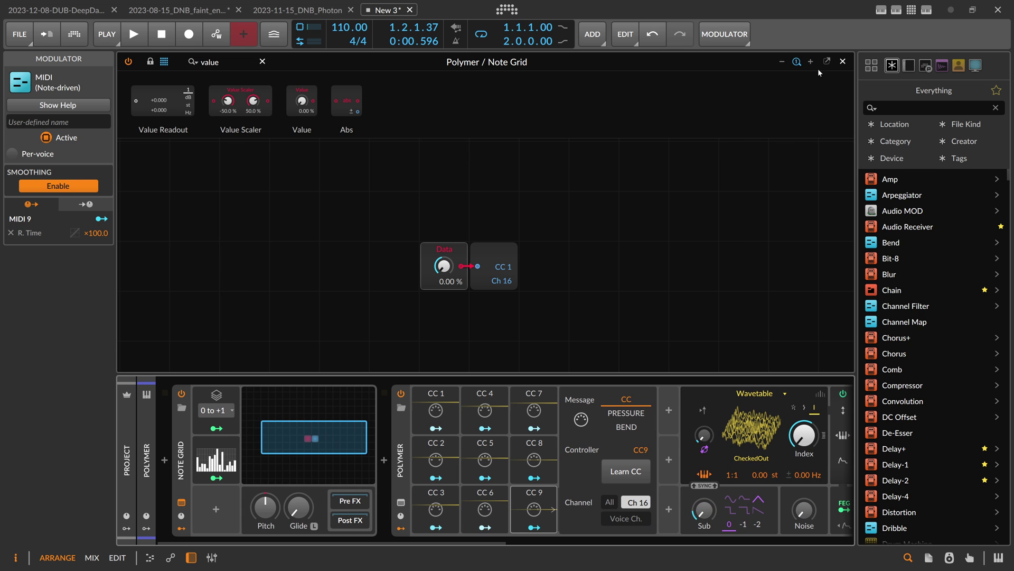
click(842, 61)
click(216, 457)
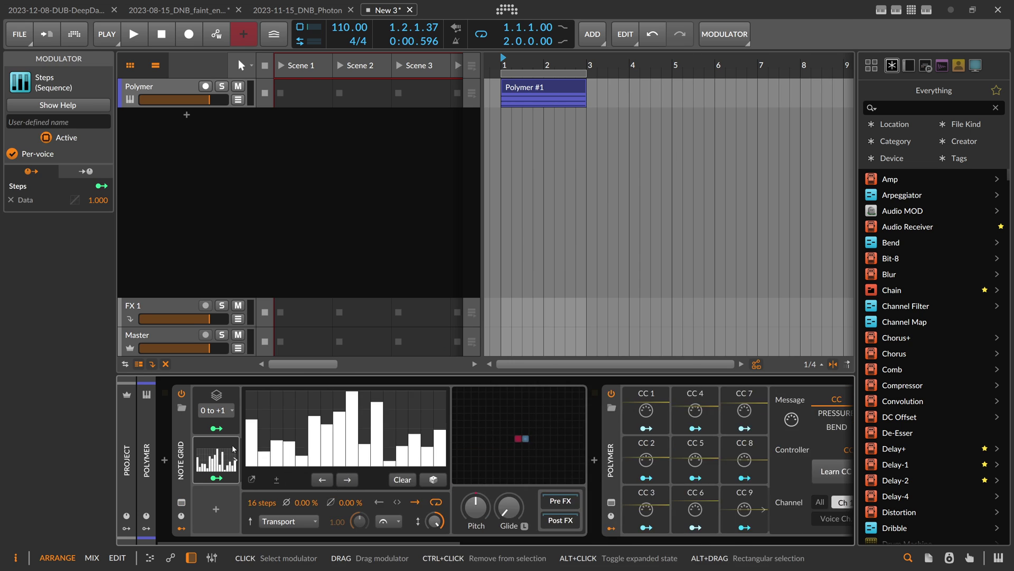
click(433, 480)
key(space)
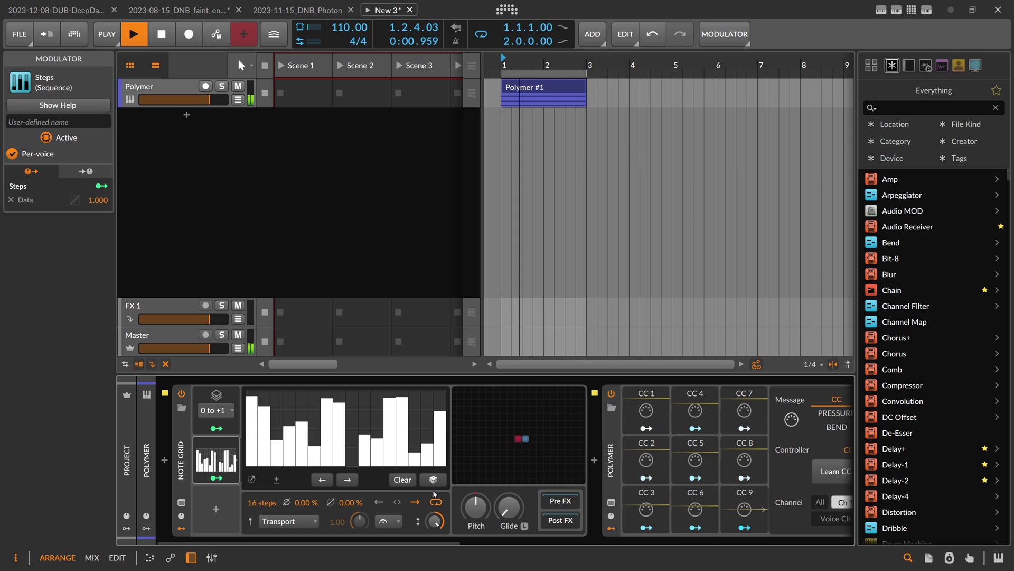
click(433, 479)
click(433, 479)
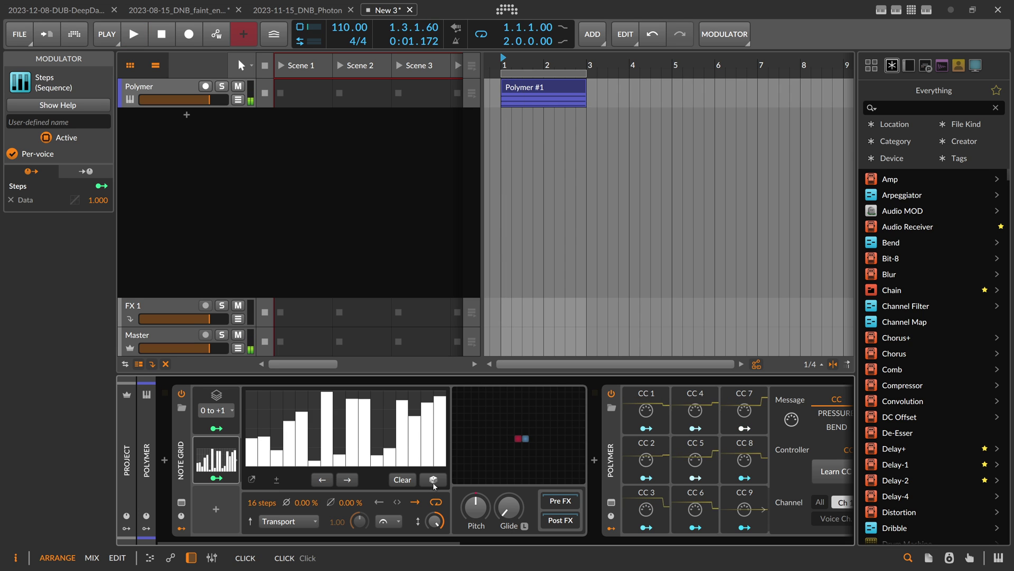
- Check the modulated Reverb parameters during playback and return to the Note Grid device
drag(418, 540, 814, 539)
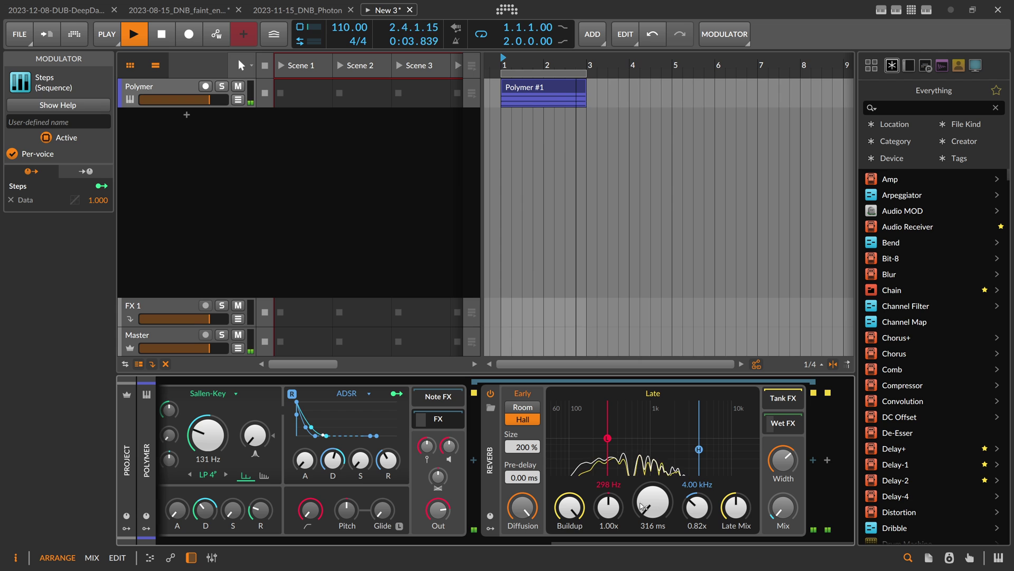
drag(716, 534, 364, 542)
key(space)
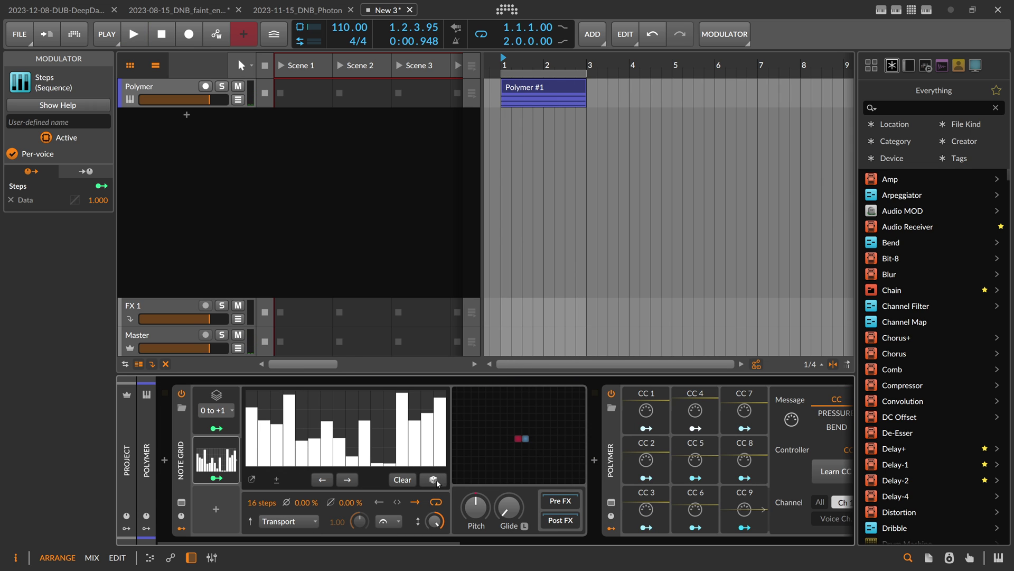
- Draw a rising contour across the Steps modulator's pattern, and raise all 16 steps to maximum, auditioning each shape
mouse_move(255, 401)
mouse_down()
mouse_move(441, 463)
mouse_move(251, 444)
mouse_move(276, 429)
mouse_move(409, 453)
mouse_move(417, 407)
mouse_move(253, 457)
mouse_move(343, 417)
mouse_move(423, 424)
mouse_move(285, 449)
mouse_move(386, 432)
mouse_up()
key(space)
key(space)
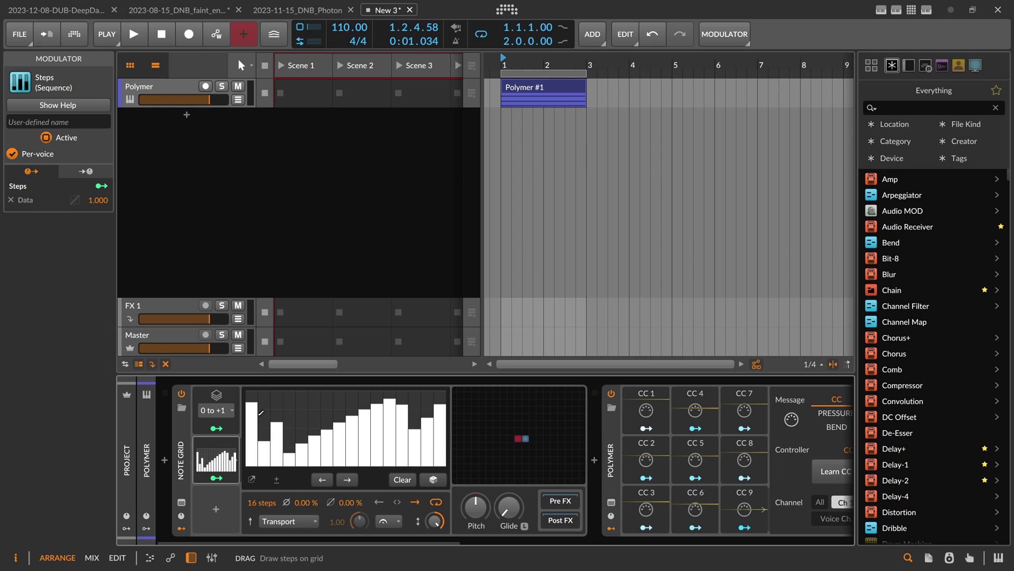
mouse_move(261, 412)
mouse_down()
mouse_move(409, 392)
mouse_move(309, 393)
mouse_move(474, 389)
mouse_up()
key(space)
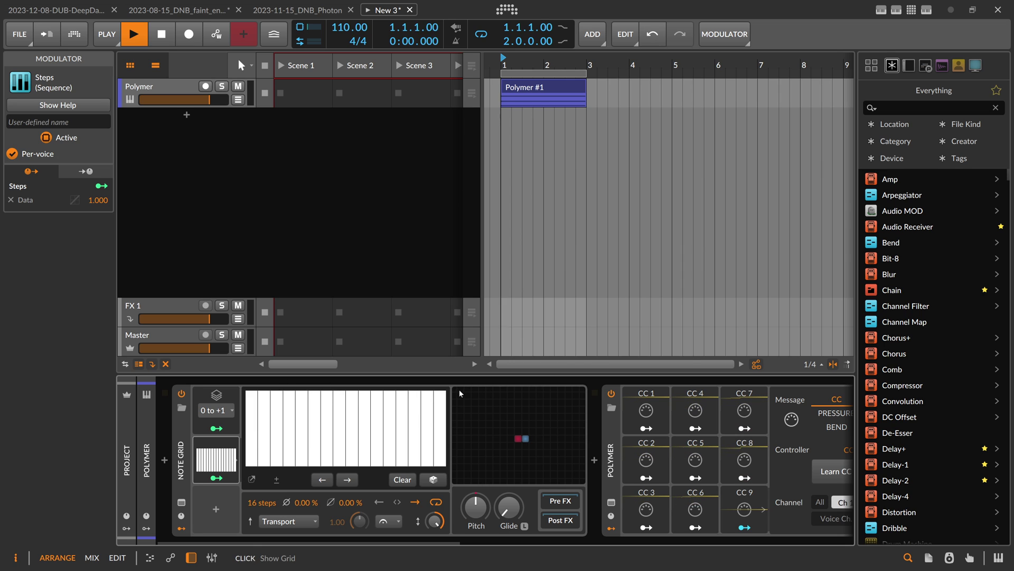
key(space)
- Redraw the Steps modulator's values freehand into several different contours, starting and stopping playback to audition each variation
mouse_move(249, 397)
mouse_down()
mouse_move(408, 467)
mouse_move(428, 458)
mouse_move(305, 445)
mouse_move(342, 412)
mouse_move(392, 430)
mouse_move(426, 407)
mouse_up()
key(space)
key(space)
key(space)
drag(341, 398, 295, 394)
key(space)
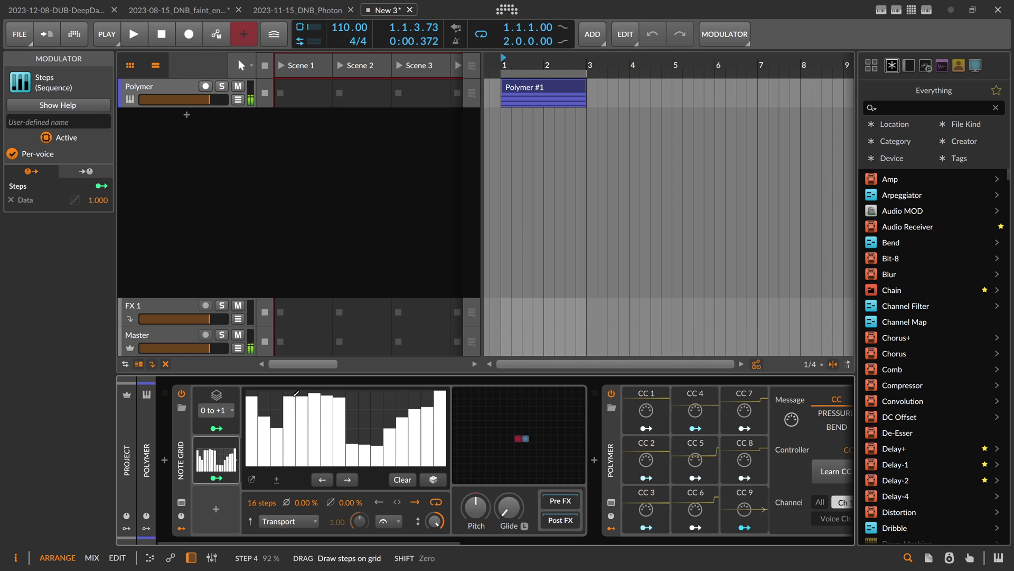
key(space)
click(365, 399)
key(space)
key(space)
drag(377, 423, 264, 452)
key(space)
key(space)
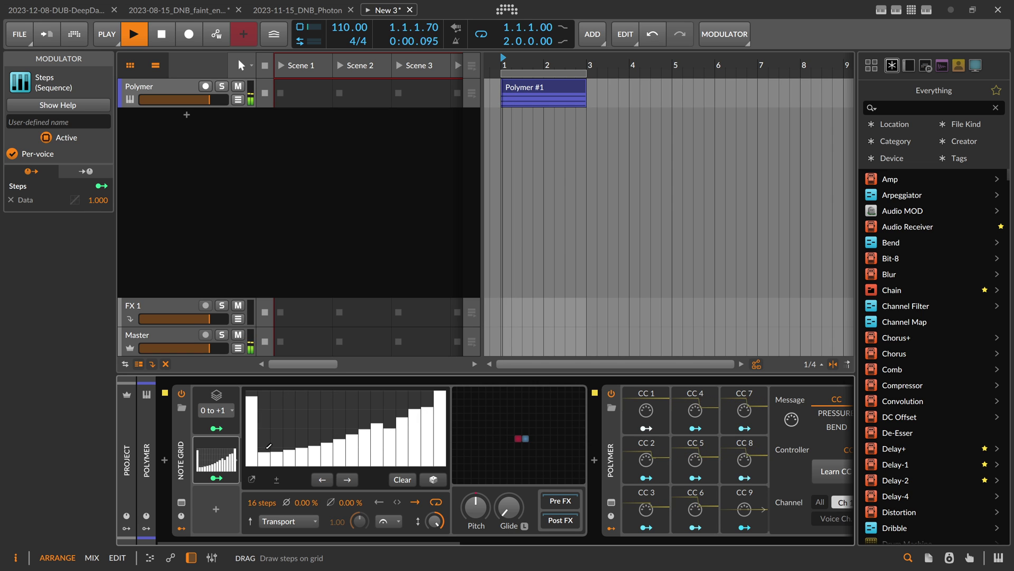
- Collapse the Steps modulator and rename the Note Grid device as Generator
click(228, 472)
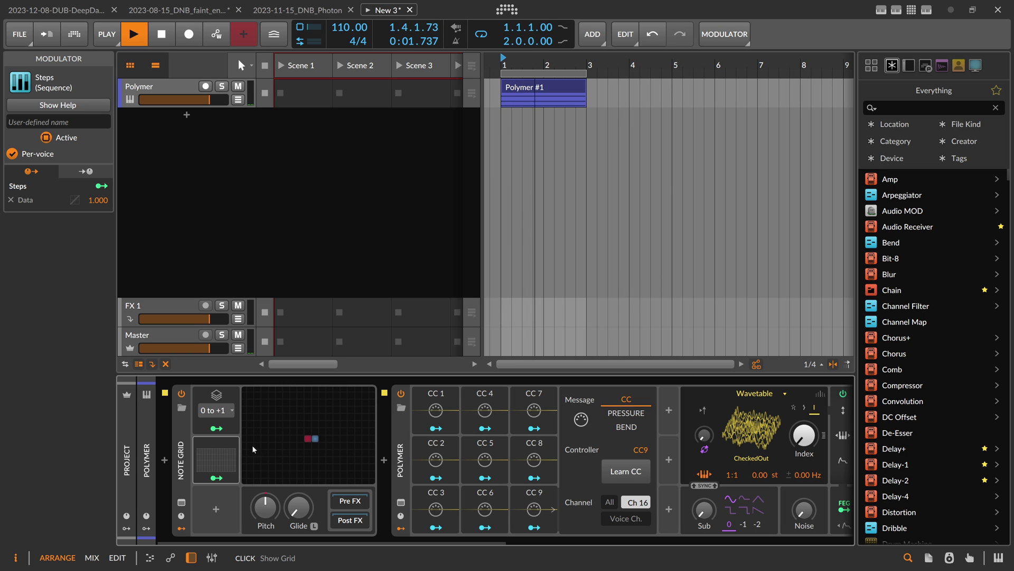
click(250, 429)
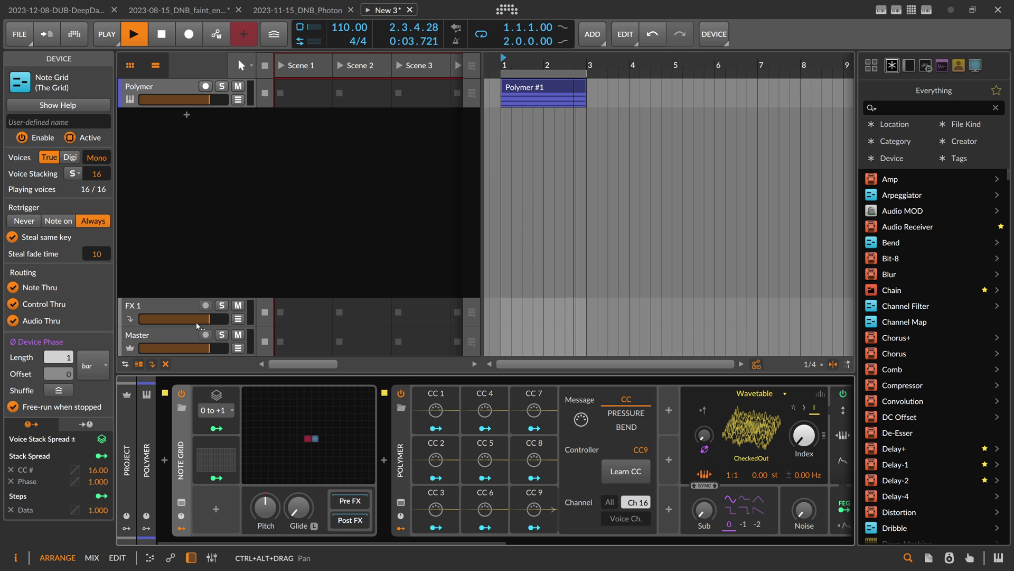
click(71, 122)
text(Gene)
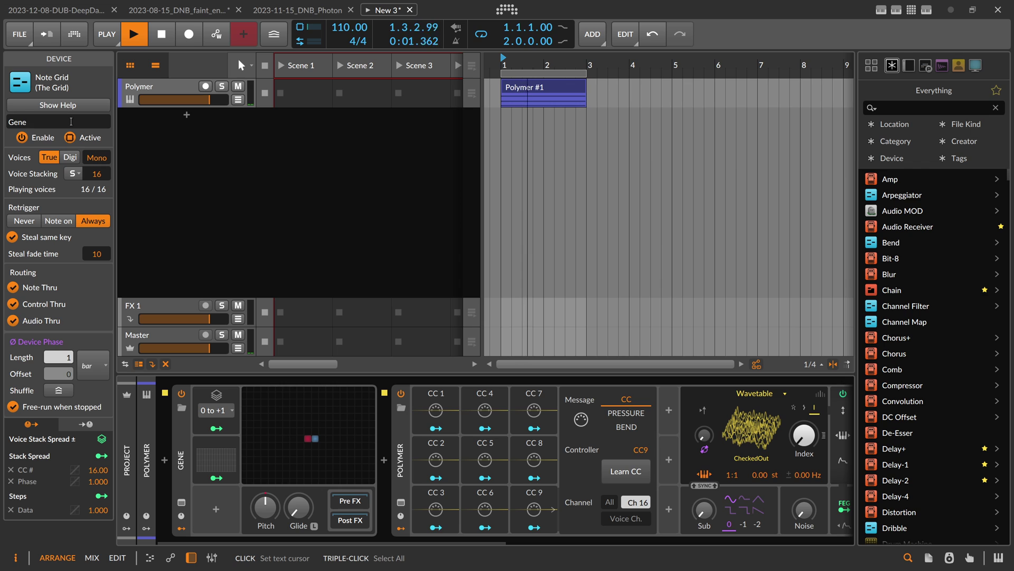
text(rtor)
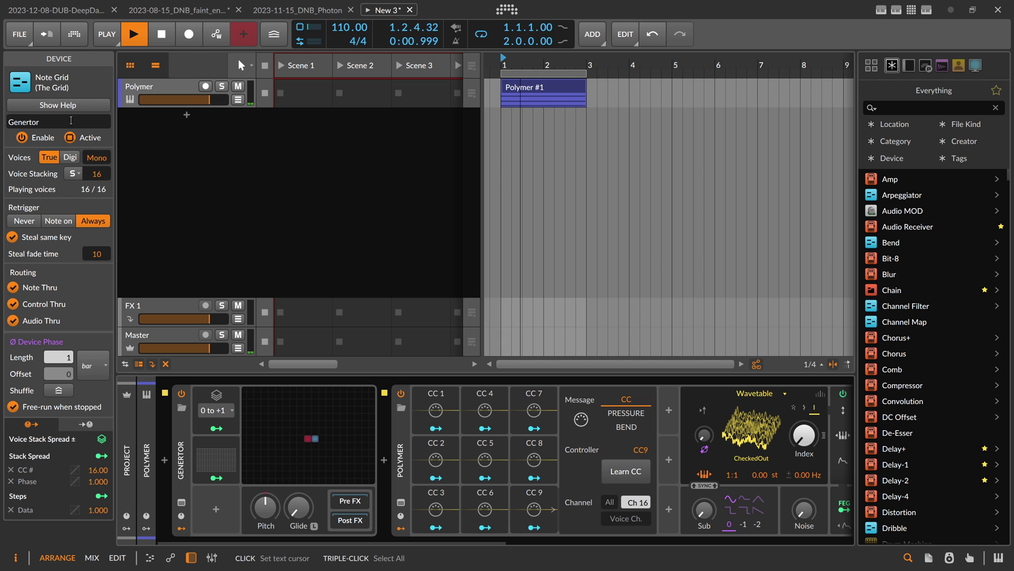
drag(71, 120, 2, 115)
text(Generator)
key(Return)
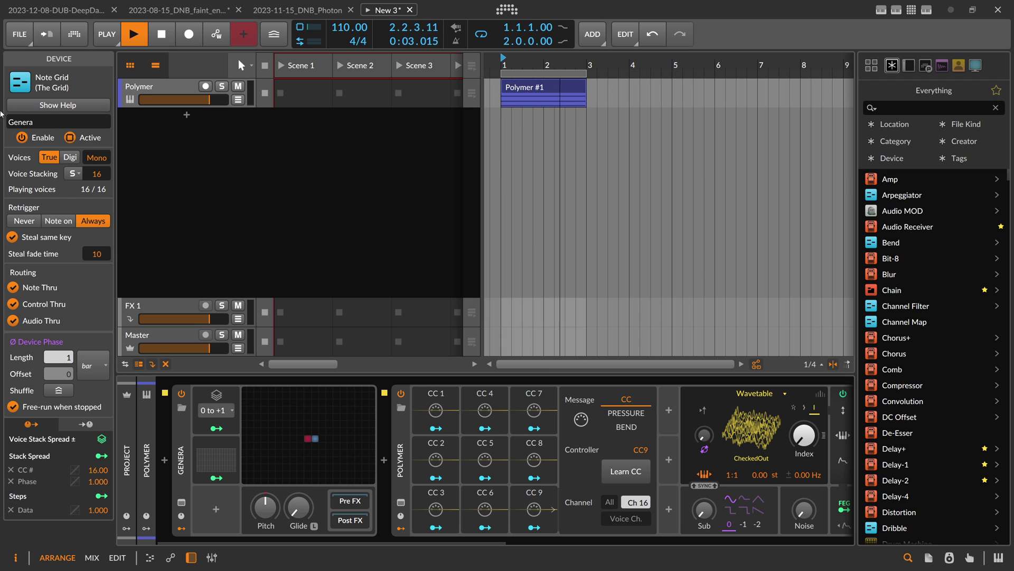
- Copy the Generator device from the Polymer track onto a new track below it, and stop playback
click(186, 432)
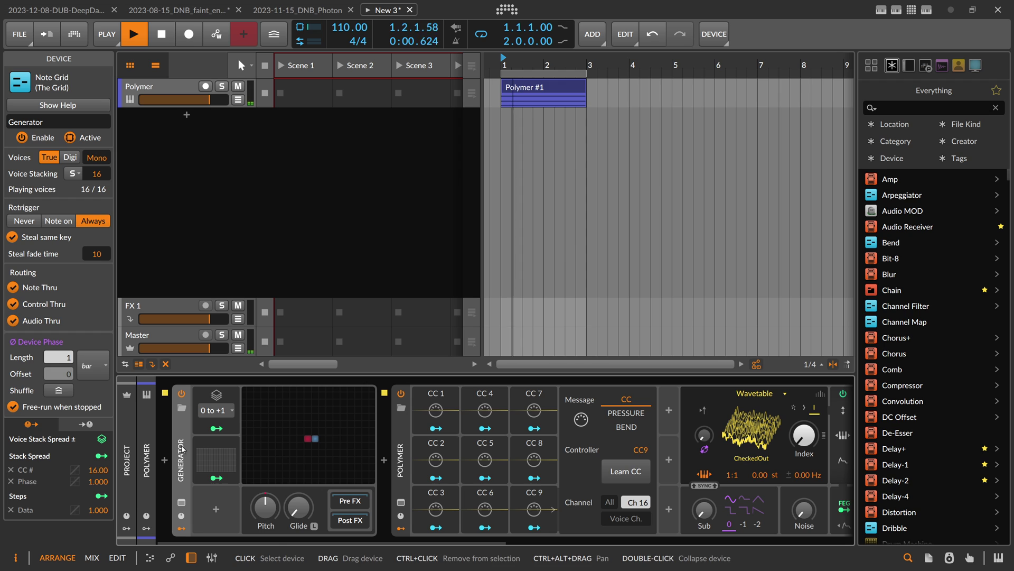
drag(184, 440, 185, 139)
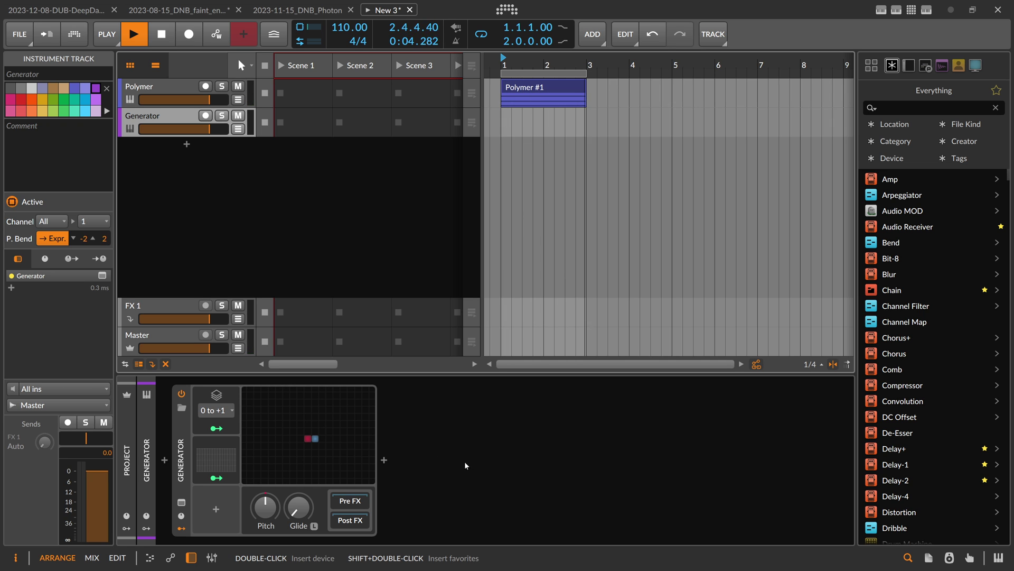
key(space)
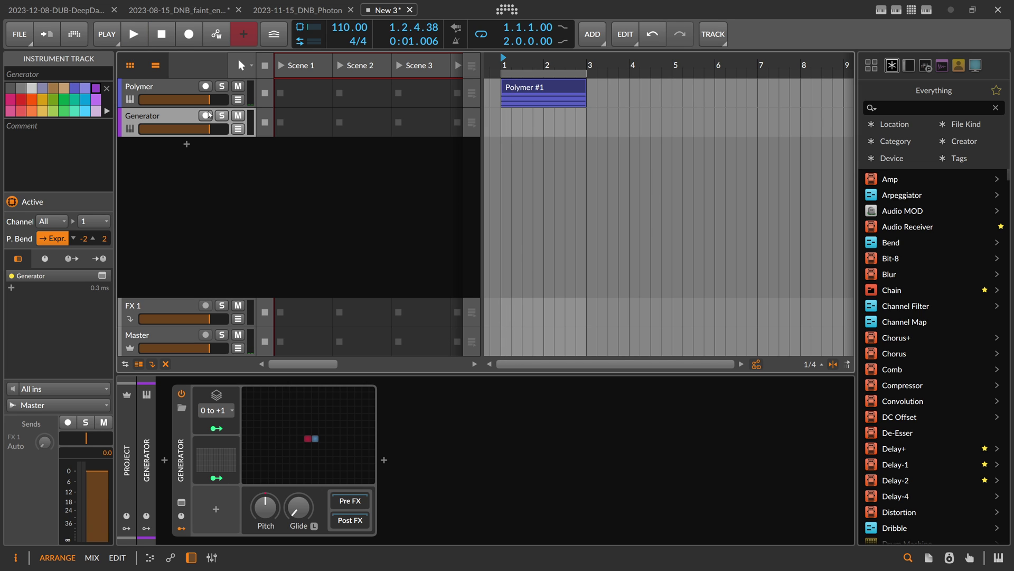
- Name the Steps modulator in the Polymer track's Generator device P1
click(174, 94)
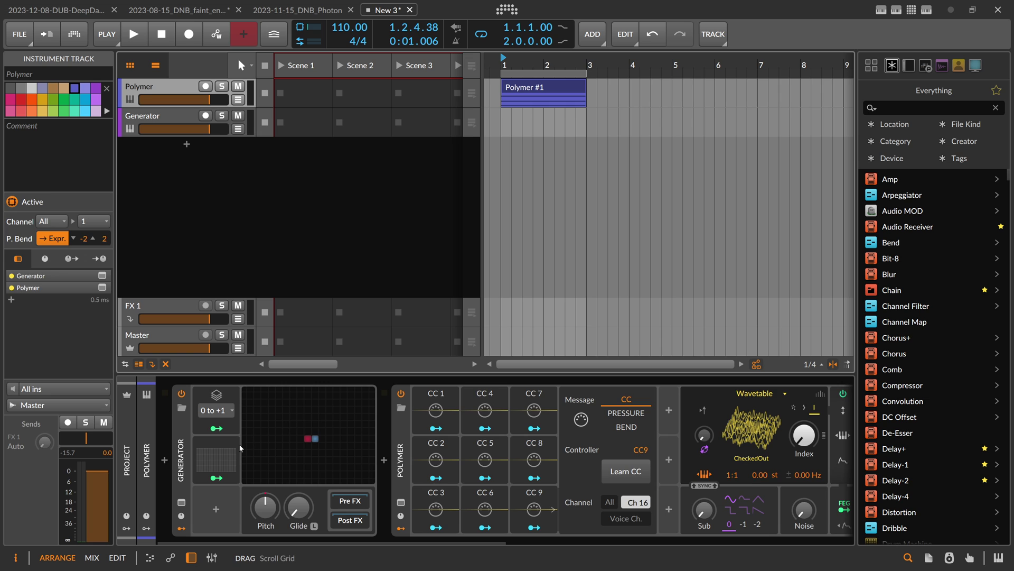
click(211, 460)
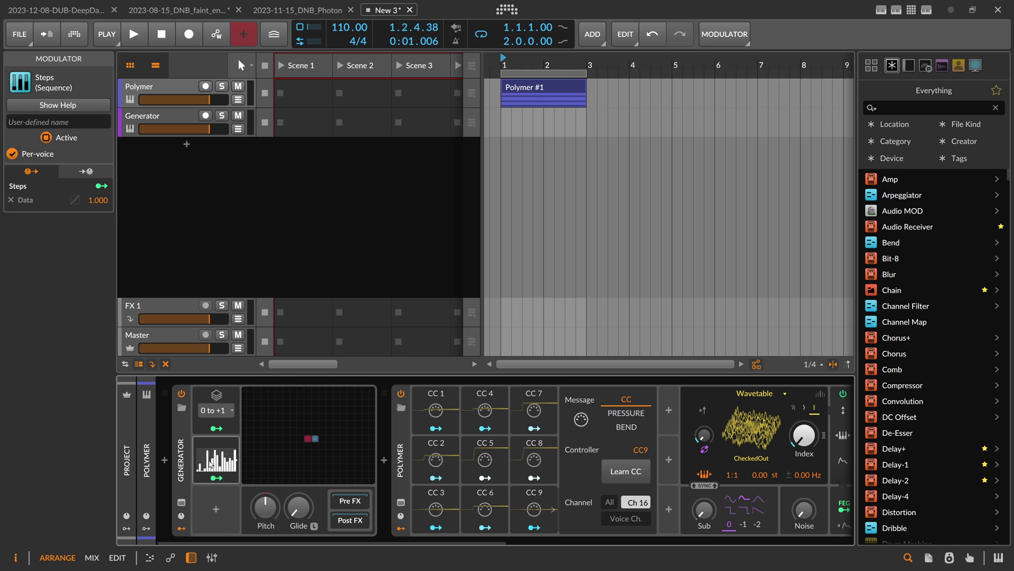
click(58, 121)
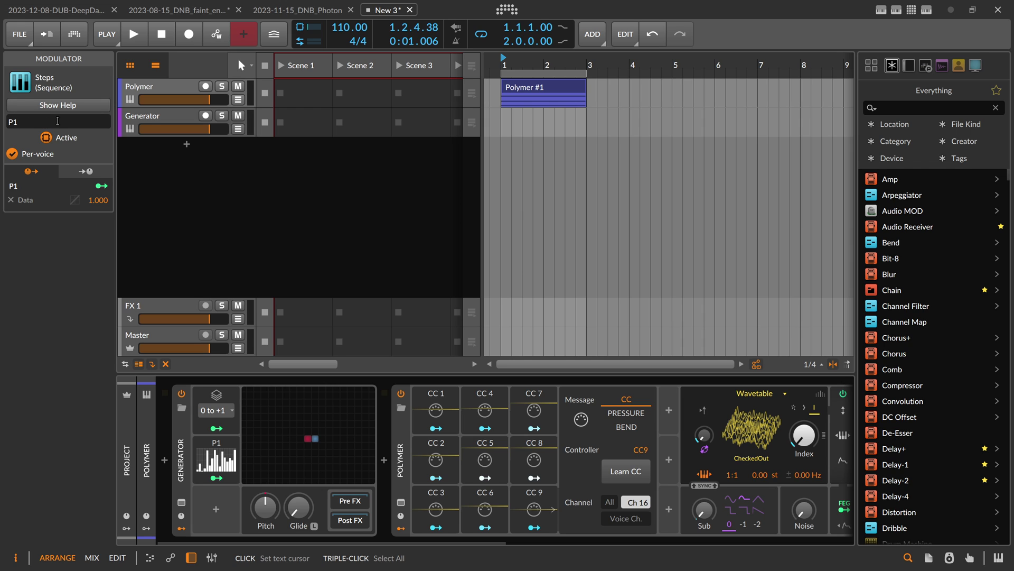
click(233, 455)
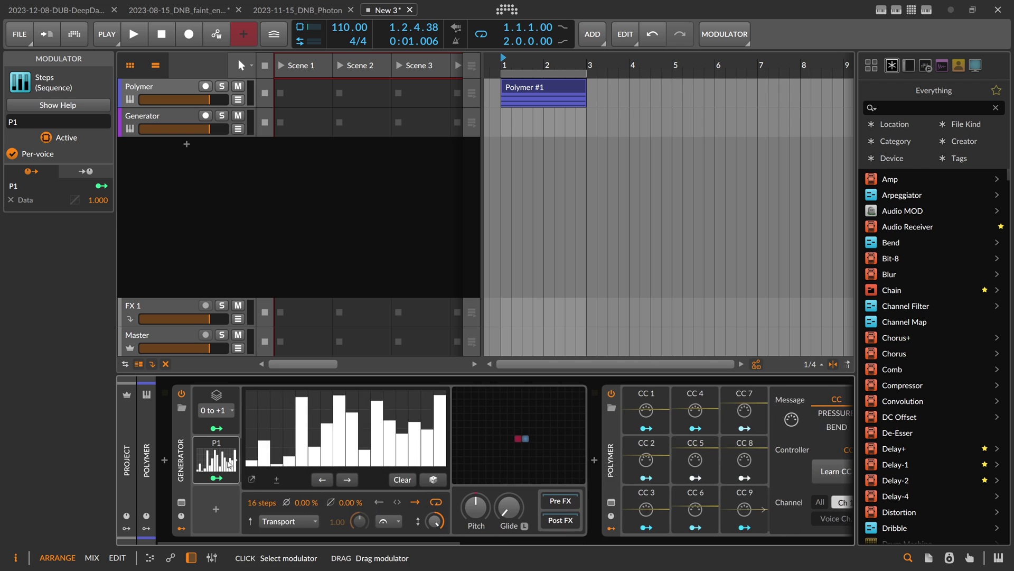
click(232, 454)
- Duplicate the P1 Steps modulator into the empty slot below it and name the copy P2
drag(225, 454, 216, 493)
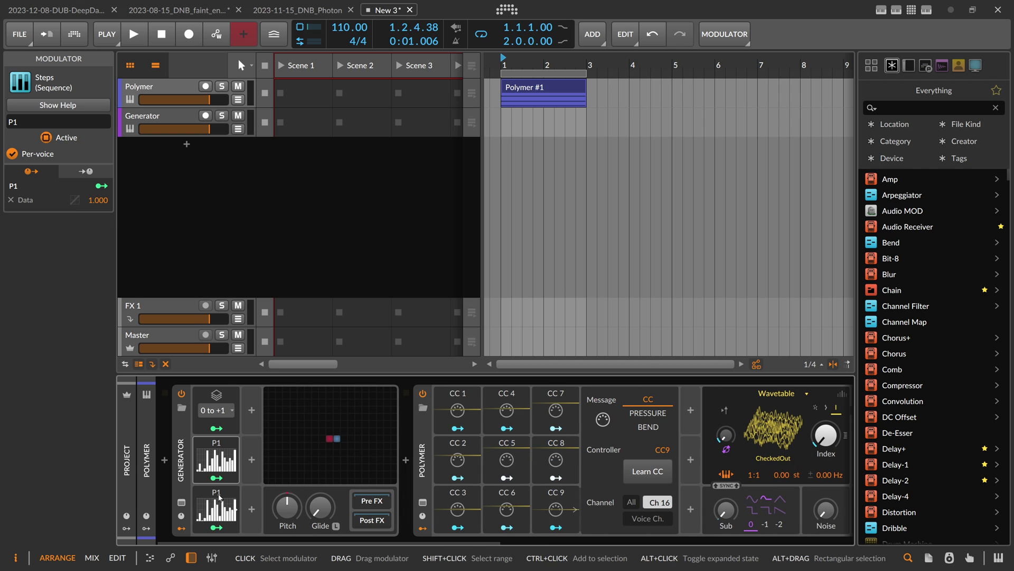
click(232, 504)
click(62, 122)
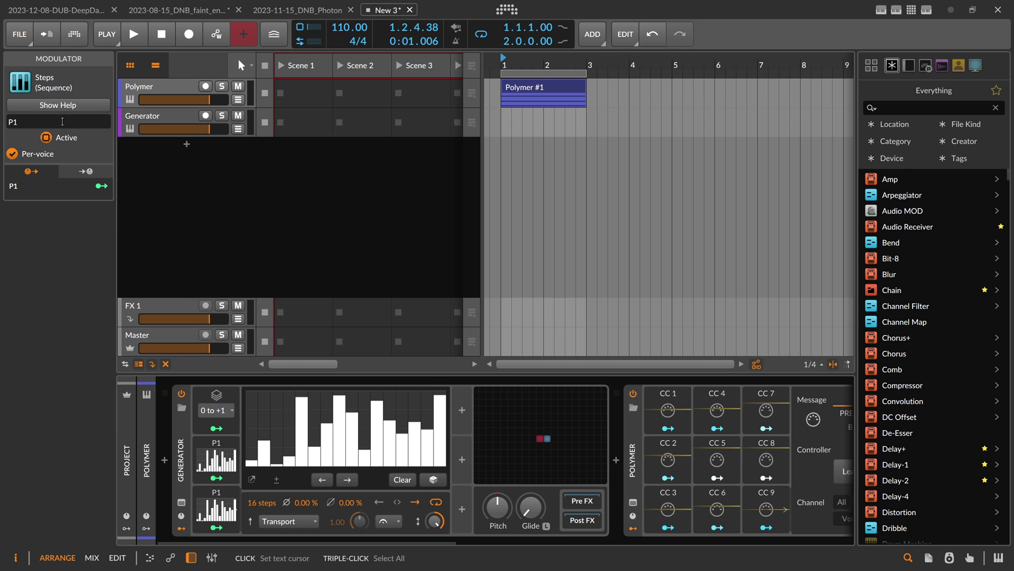
click(233, 505)
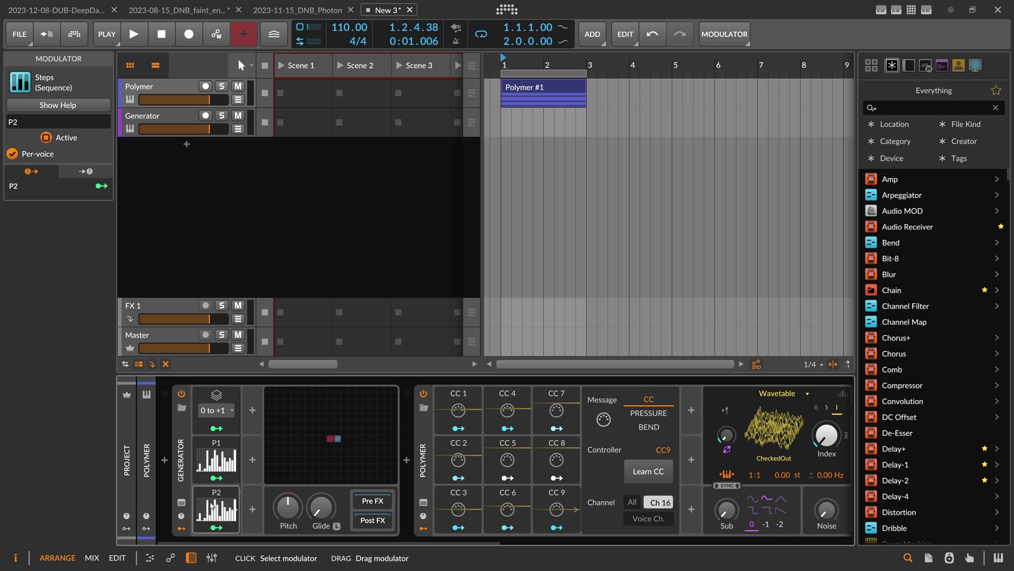
- Duplicate the Steps modulator twice more into the next modulator column and name the copies P3 and P4
drag(222, 504, 264, 456)
click(281, 456)
click(50, 121)
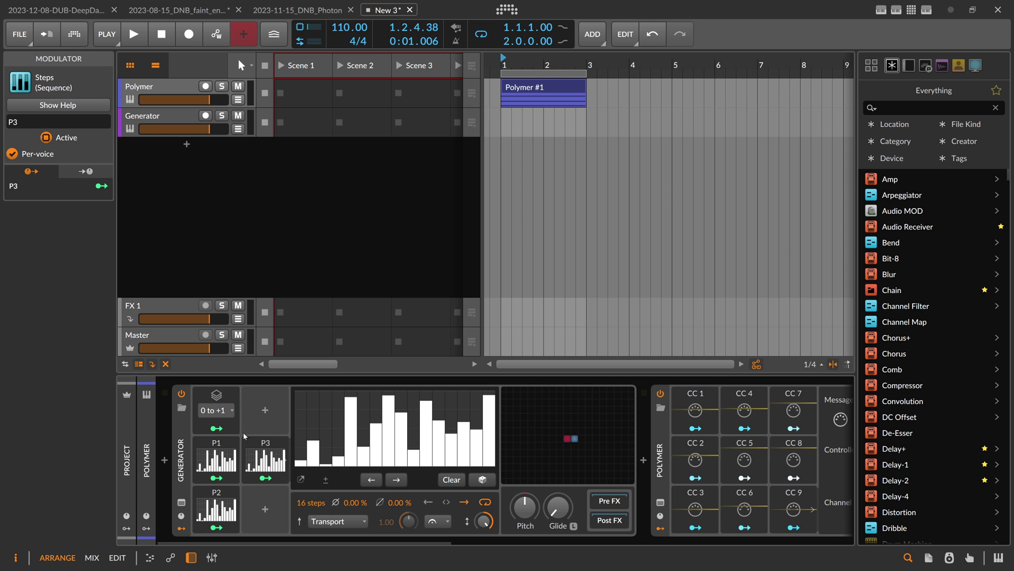
drag(262, 455, 264, 504)
click(281, 505)
click(56, 121)
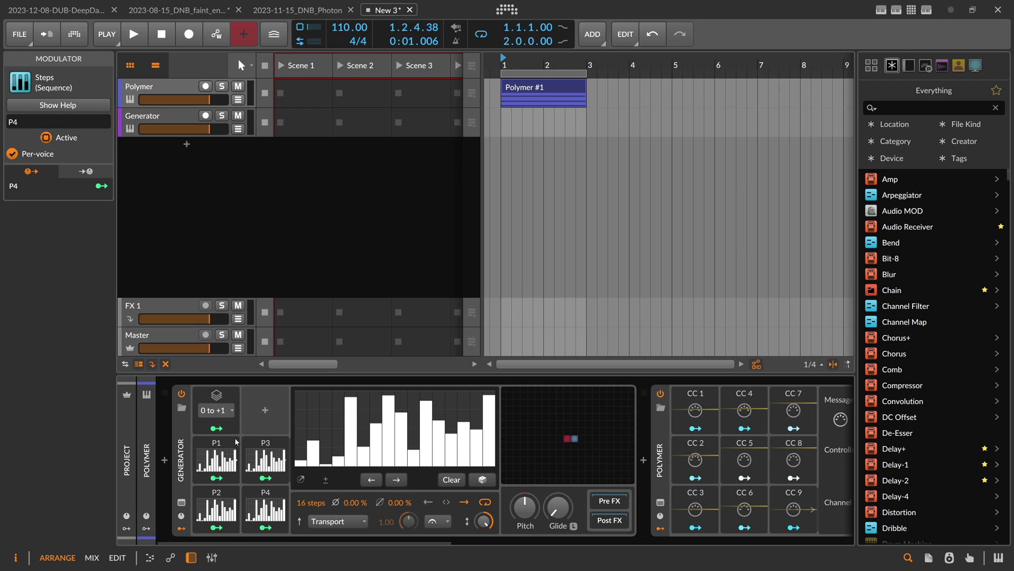
- Randomize the step patterns of the P4, P3 and P2 modulators
click(265, 510)
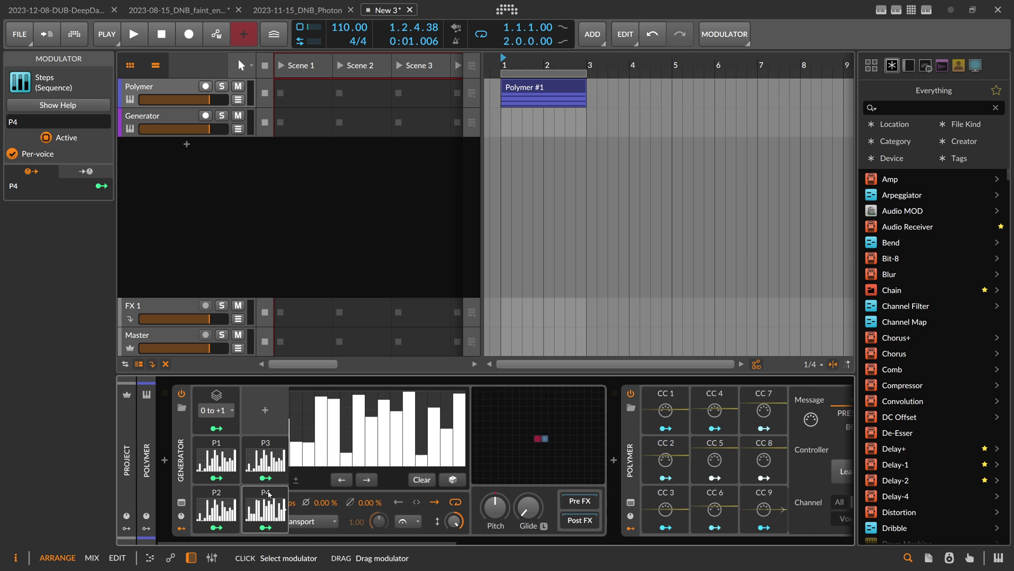
click(268, 463)
click(476, 480)
click(218, 500)
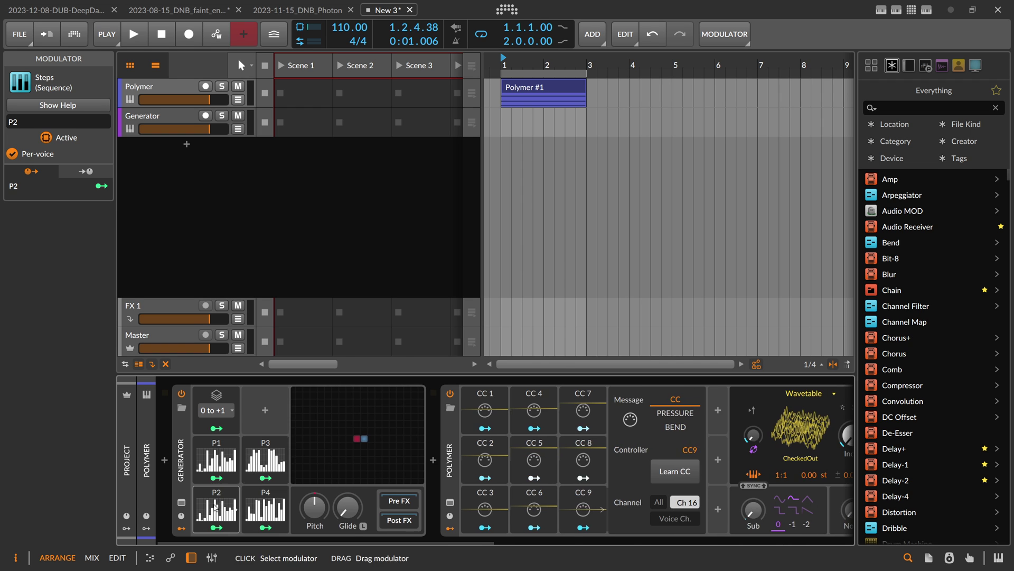
click(431, 483)
click(211, 501)
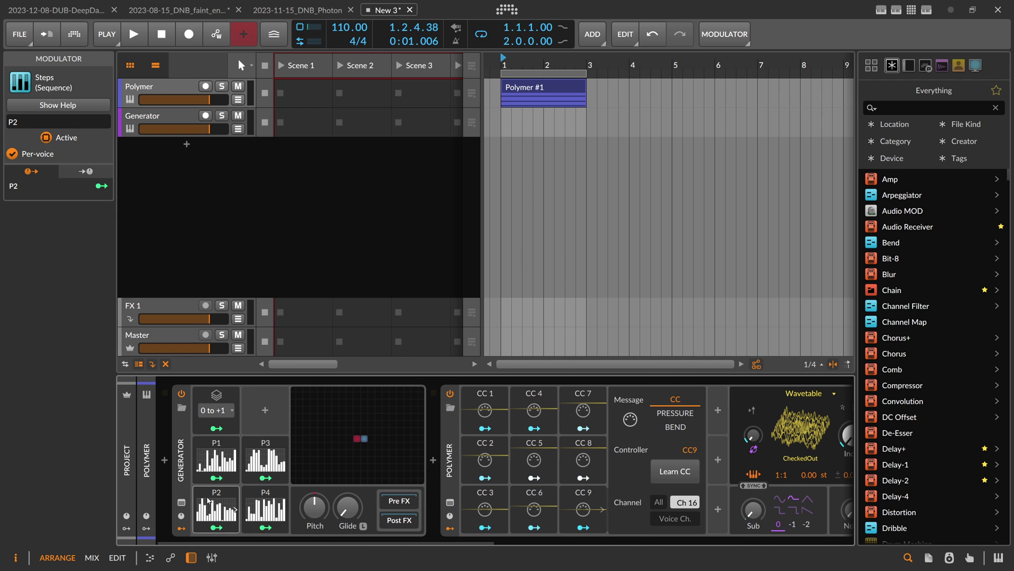
- Insert a Vector-4 modulator into the empty slot above P3 in the Generator device
click(265, 410)
text(ved)
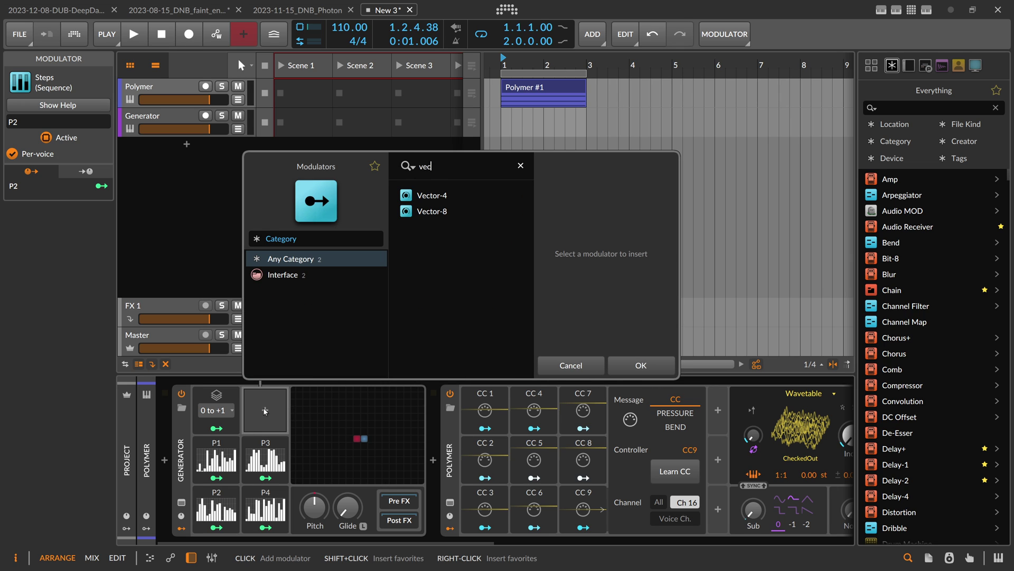
key(Down)
key(Return)
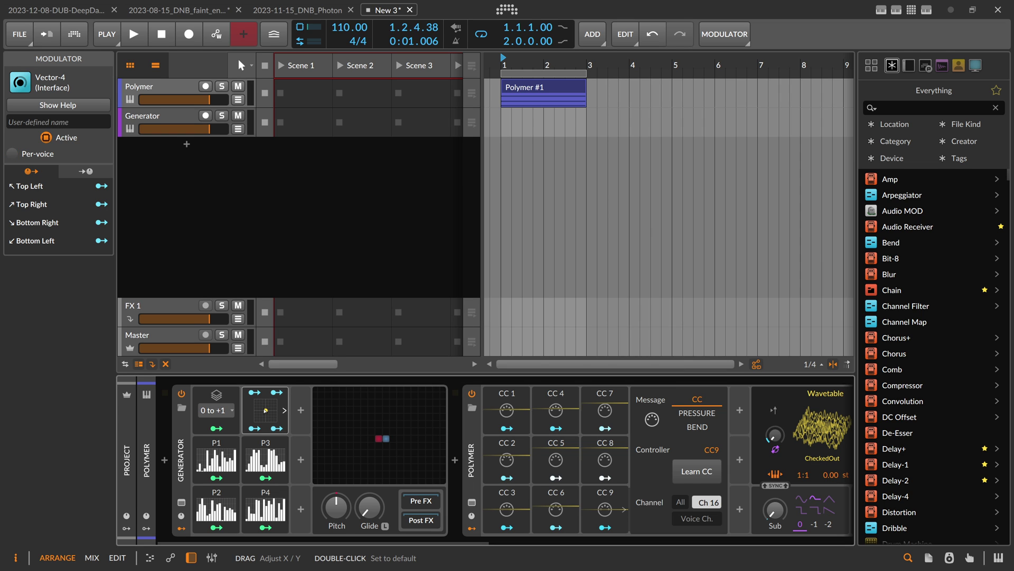
- Try a Vector-8 modulator beside Vector-4 in the Generator device, and delete it again
click(298, 411)
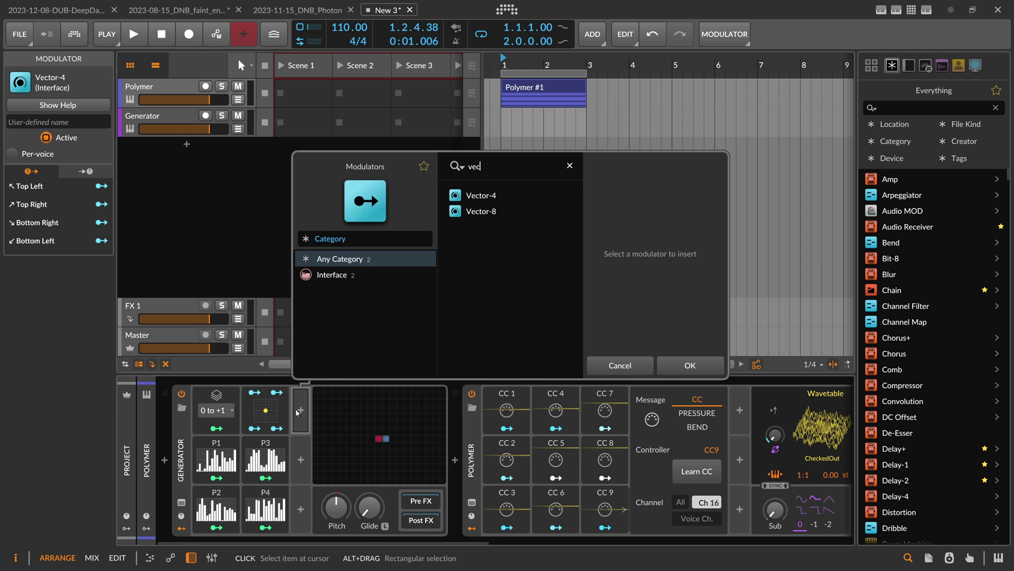
key(Down)
key(Down)
key(Return)
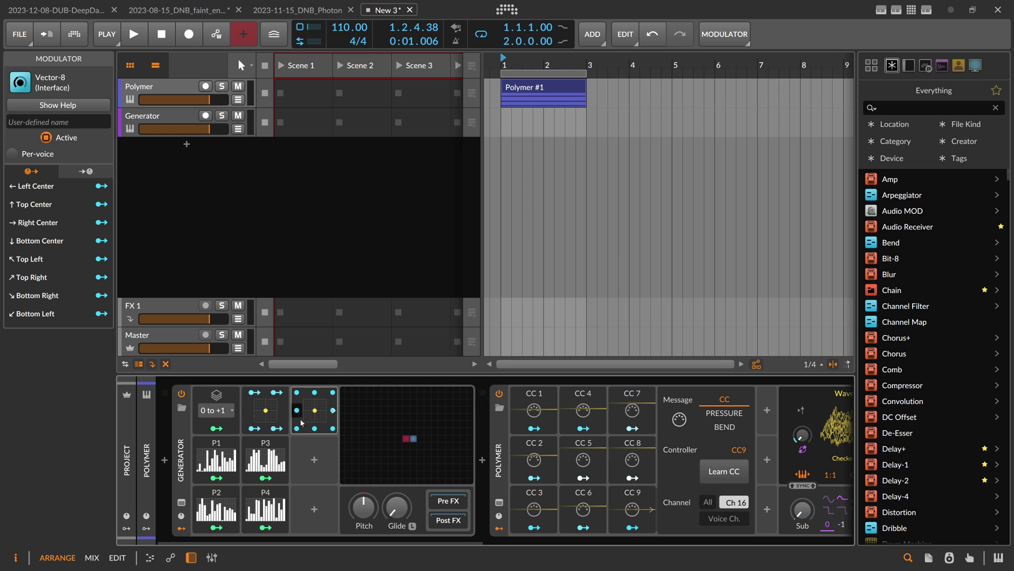
click(307, 405)
key(Delete)
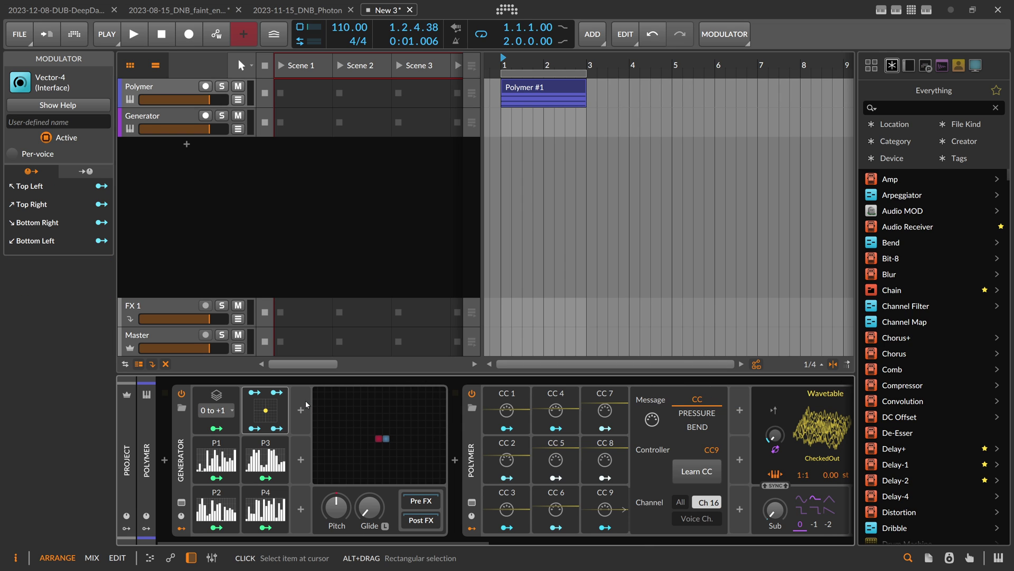
- Set the Amount of the P1 step modulator in the Generator device to 0 %
click(227, 457)
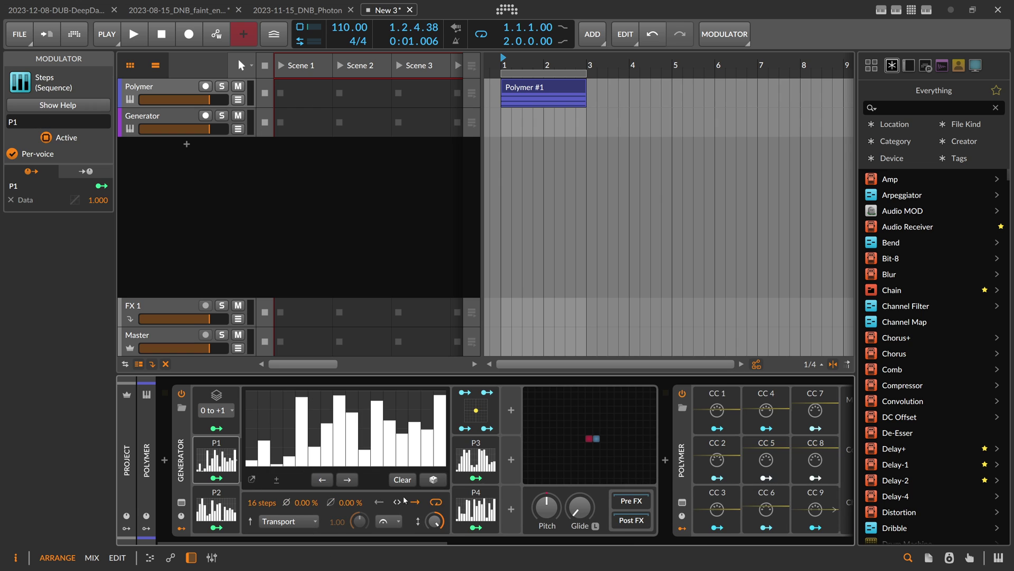
ctrl+click(438, 522)
text(00)
key(Return)
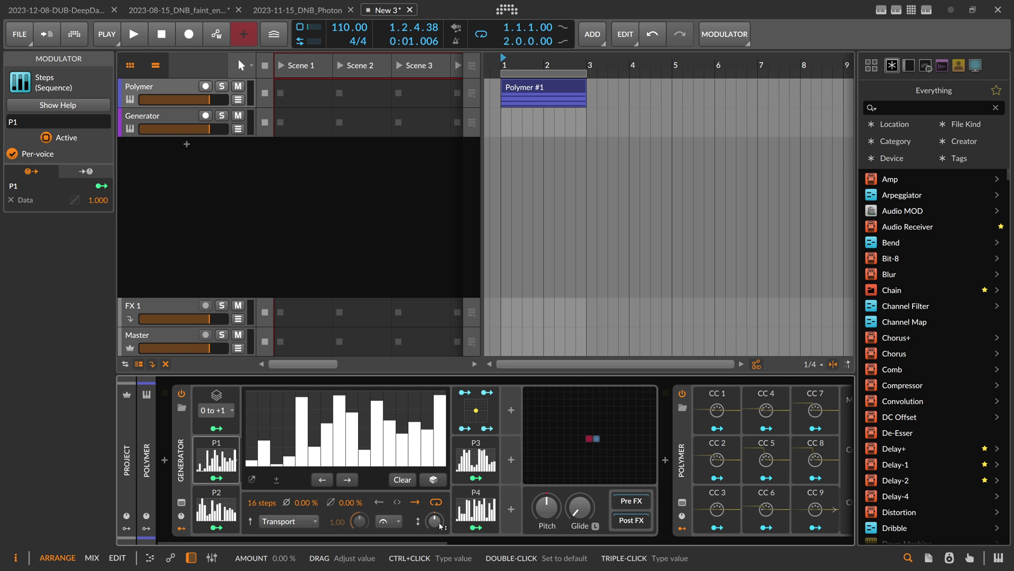
- Map Vector-4's Top Left output to P1's Amount at 100 %
click(528, 458)
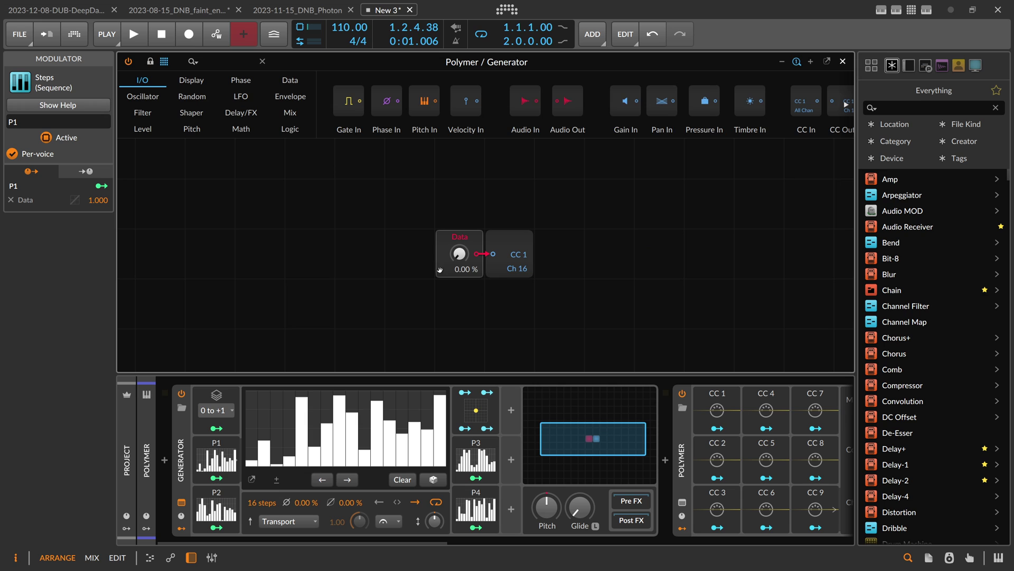
click(842, 61)
click(464, 392)
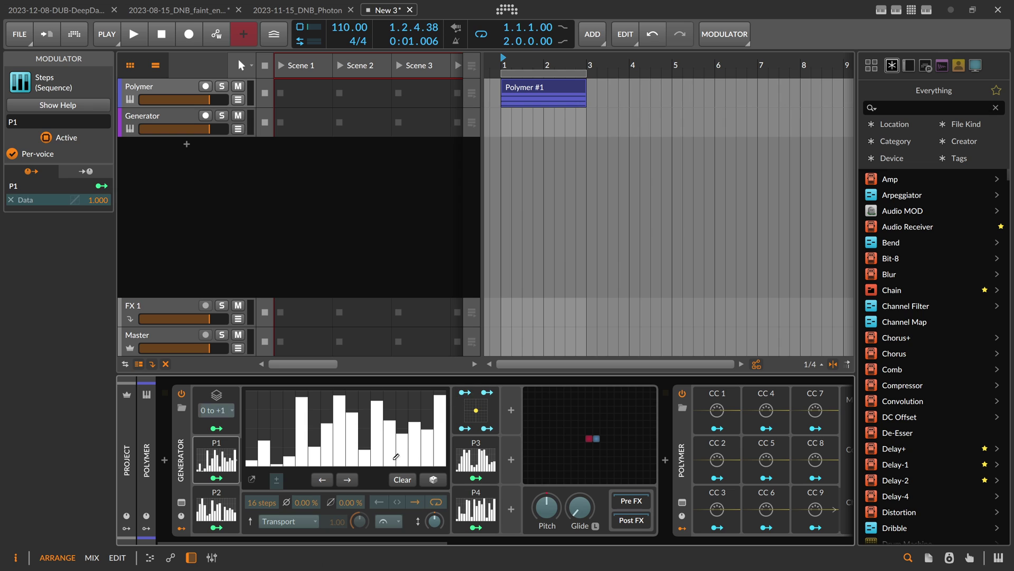
drag(435, 522, 435, 505)
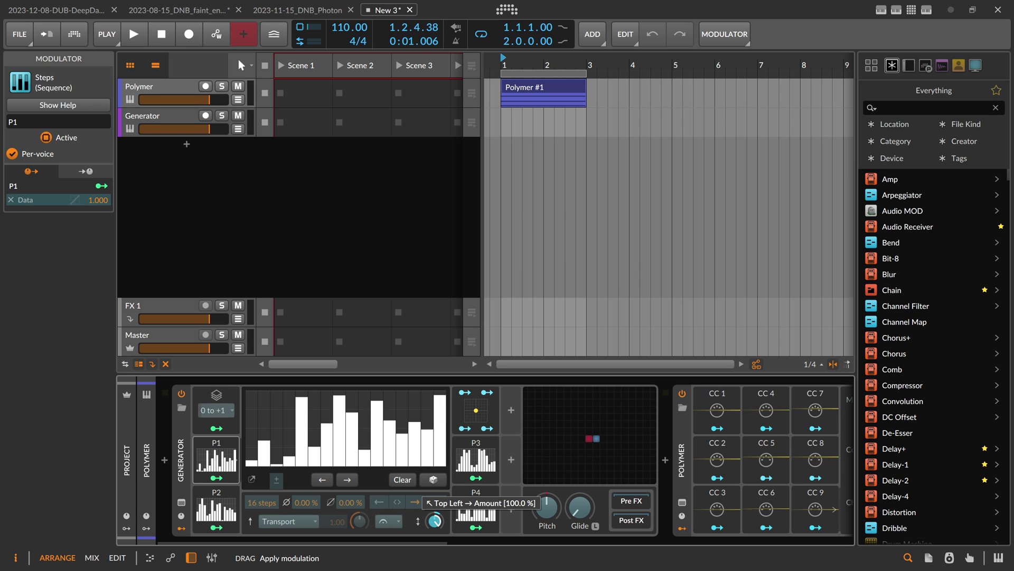
click(465, 392)
click(201, 481)
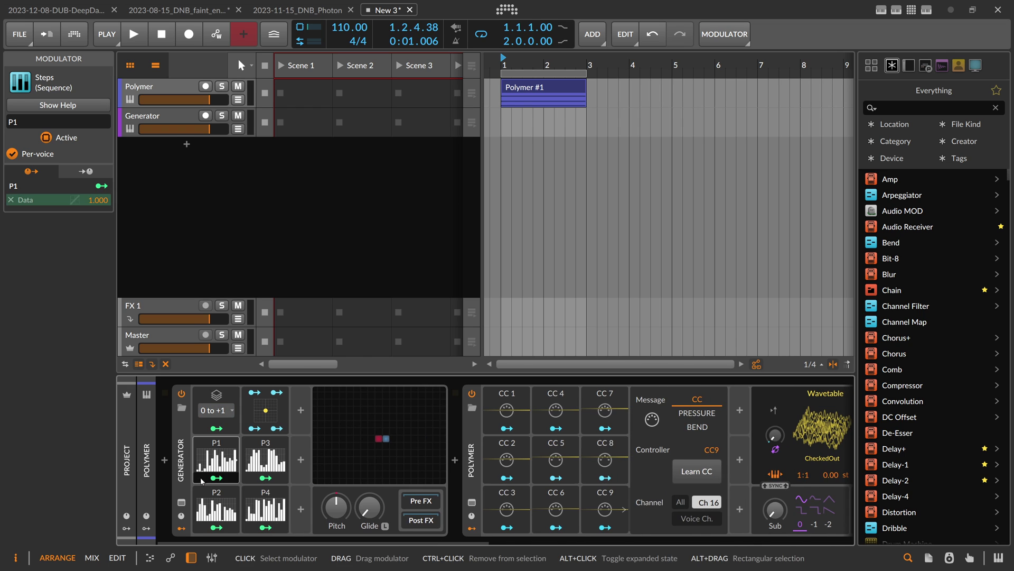
- Set P2's Amount to 0 % and map Vector-4's Bottom Left output to it at the full 1.000
click(214, 504)
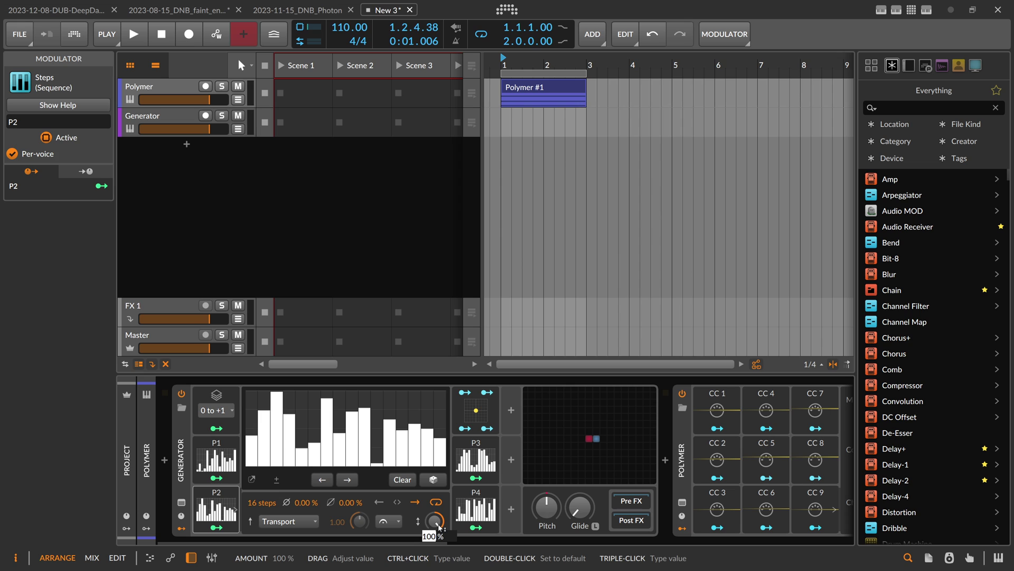
double_click(438, 525)
click(465, 428)
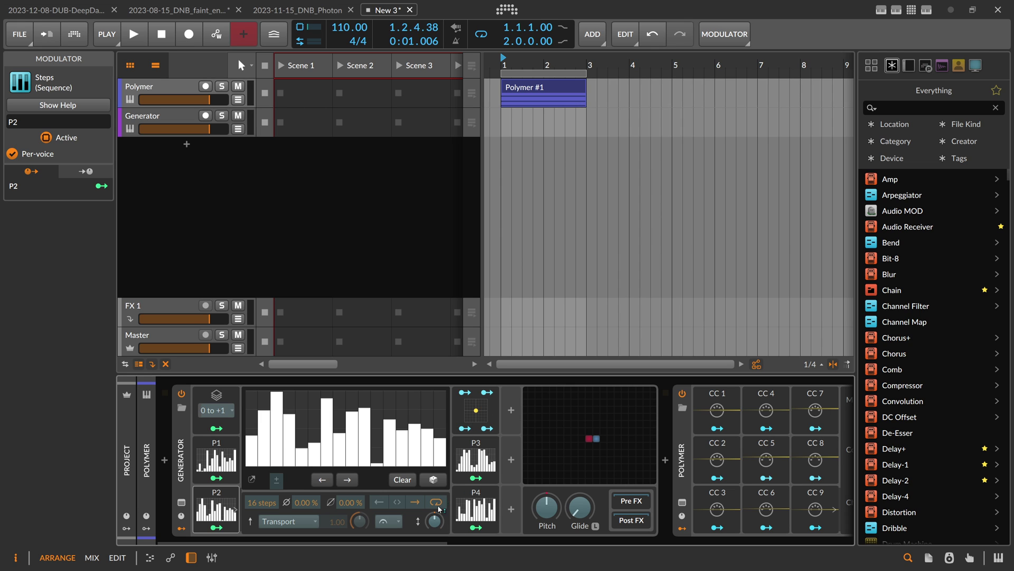
drag(434, 521, 435, 507)
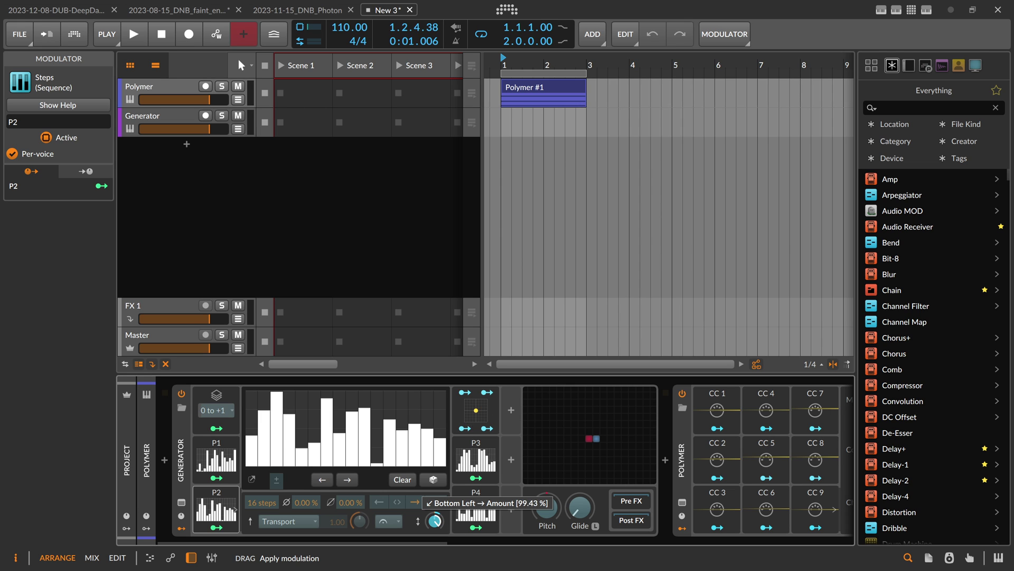
click(224, 498)
- Set P3's Amount to 0 % and map Vector-4's Top Right output to it at the full 1.000
click(267, 461)
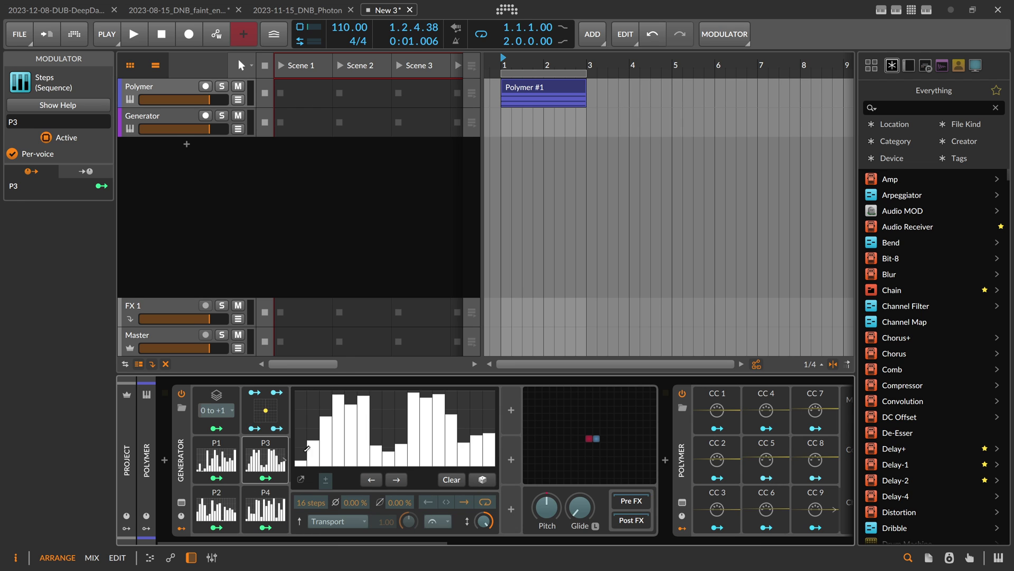
ctrl+click(486, 521)
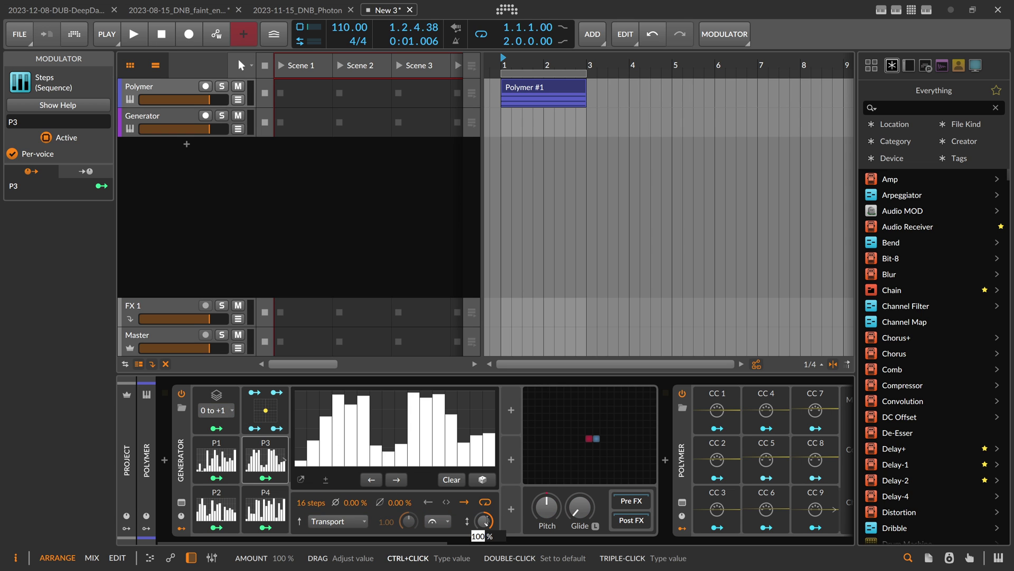
text(0)
key(Return)
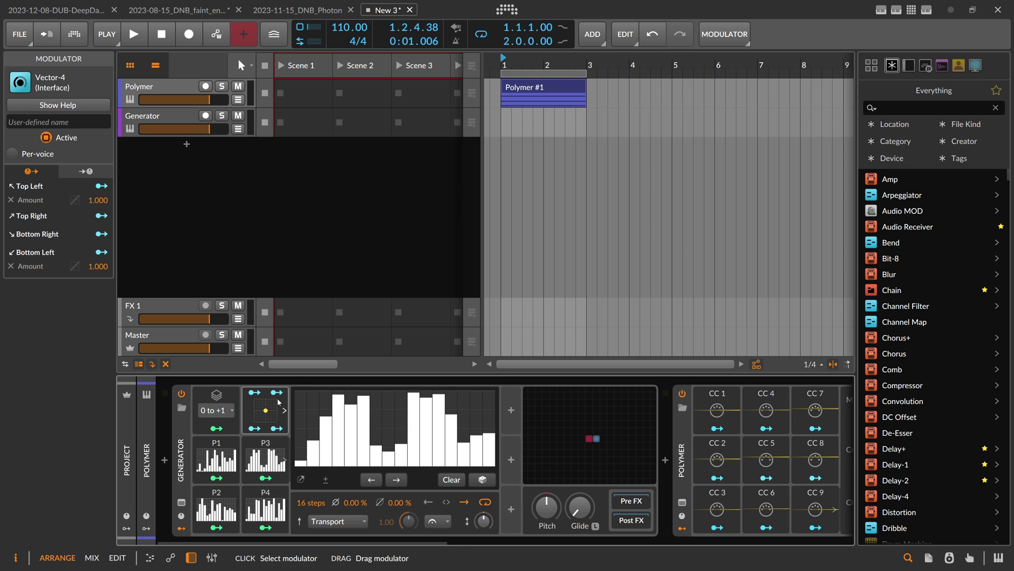
click(284, 410)
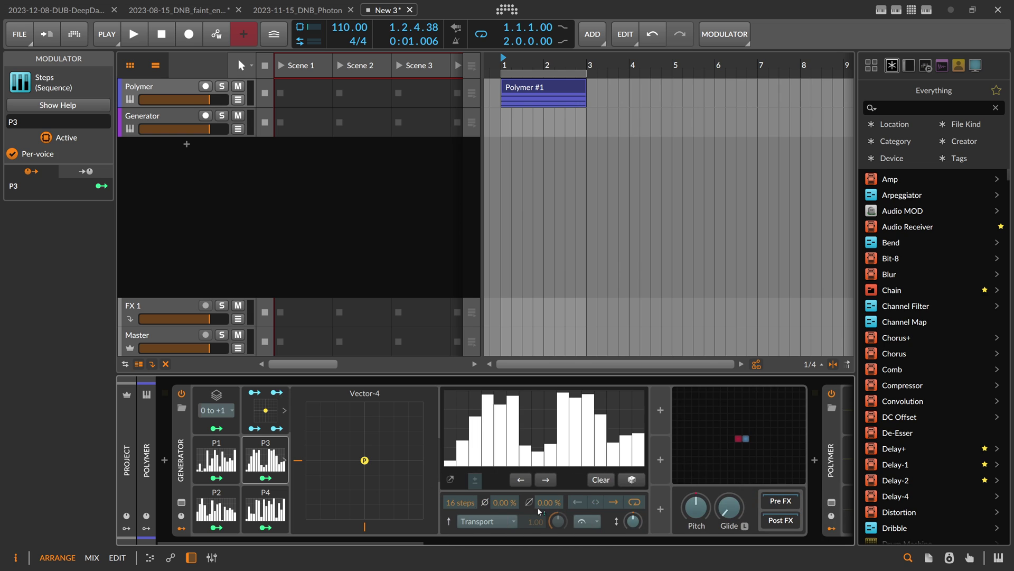
drag(633, 521, 633, 499)
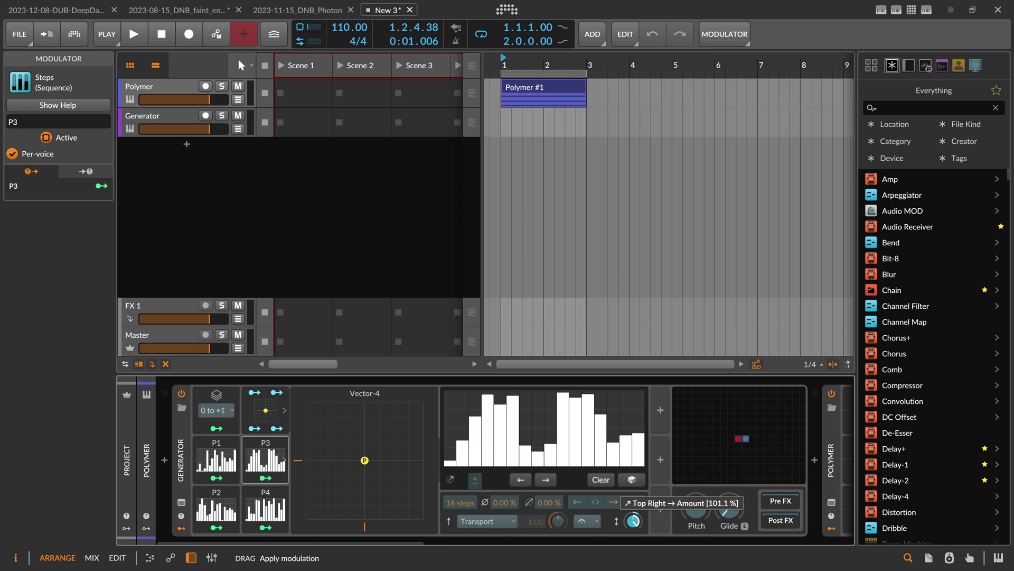
click(284, 410)
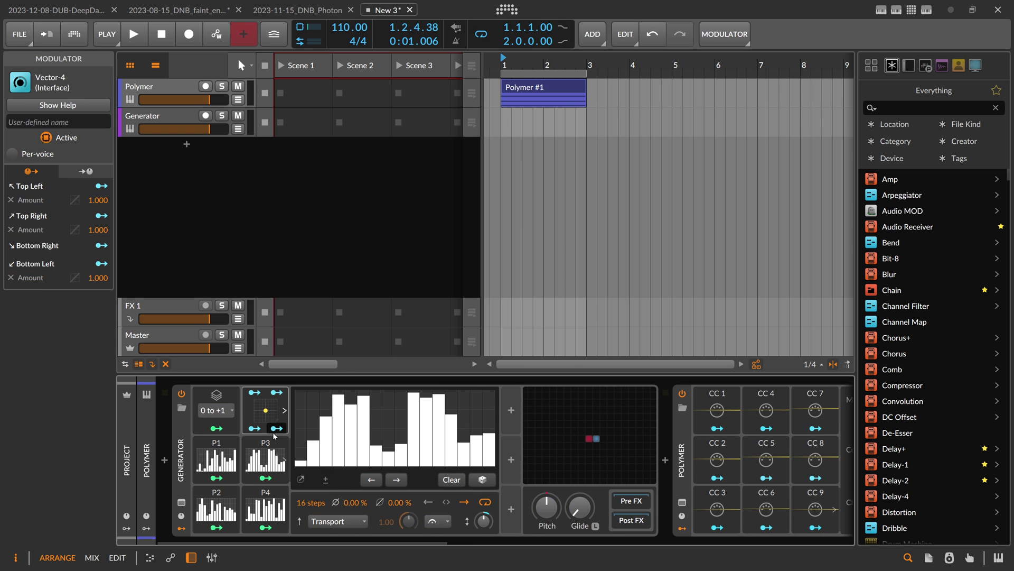
- Set P4's Amount to 0 % and map Vector-4's Bottom Right output to it at the full 1.000
click(271, 491)
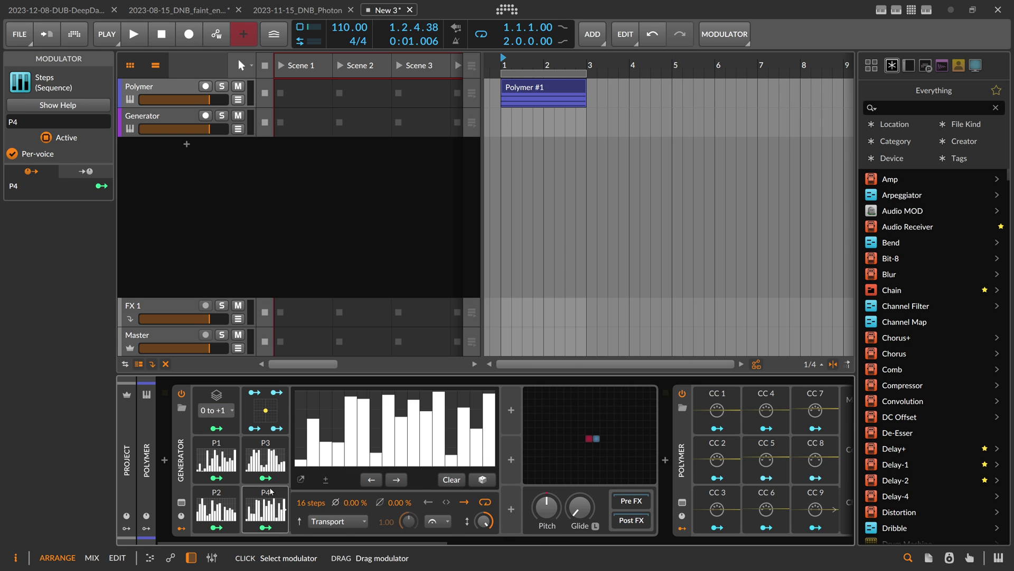
ctrl+click(487, 522)
double_click(486, 523)
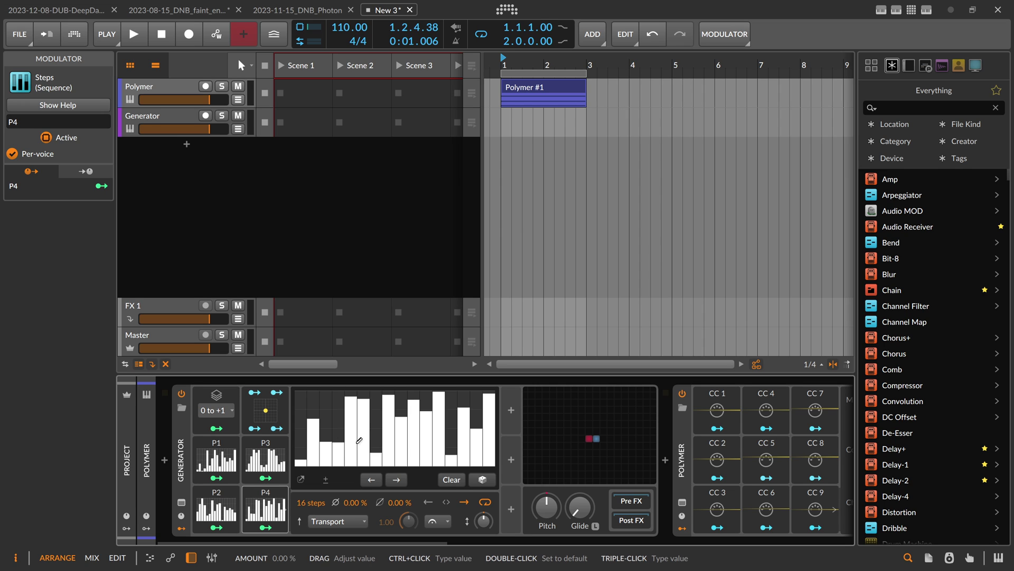
click(277, 428)
drag(484, 521, 484, 505)
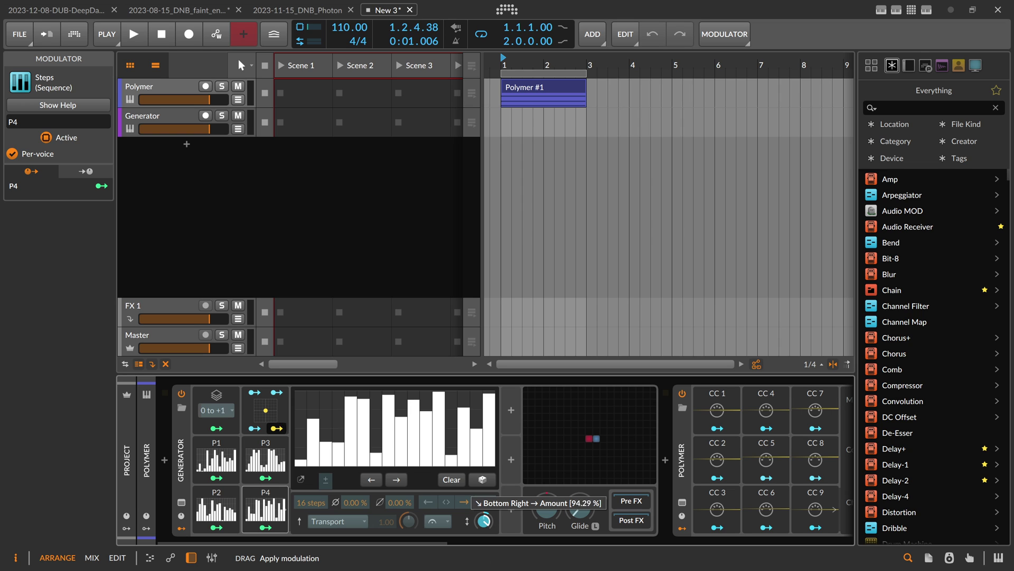
click(277, 428)
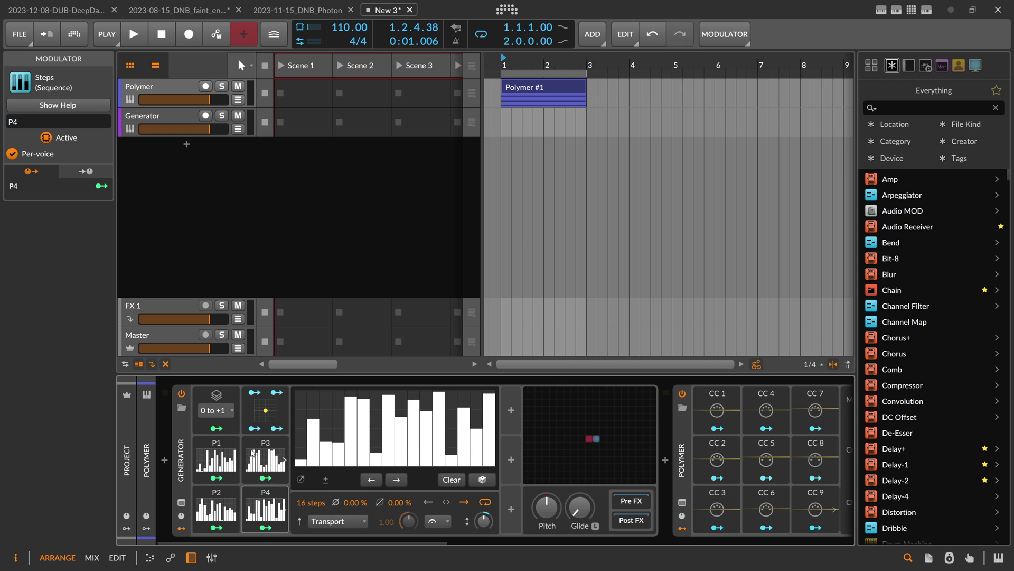
click(272, 418)
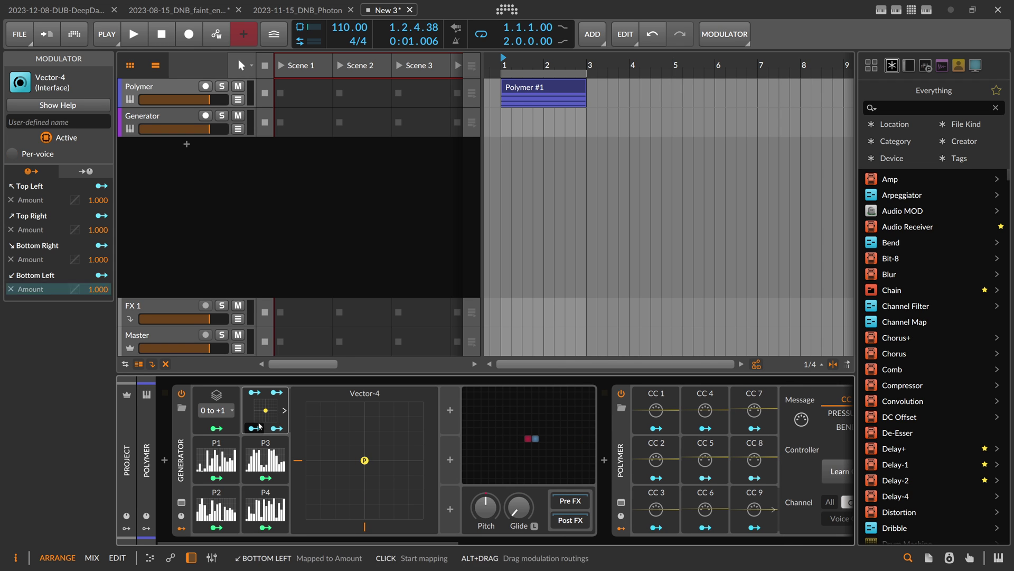
click(284, 410)
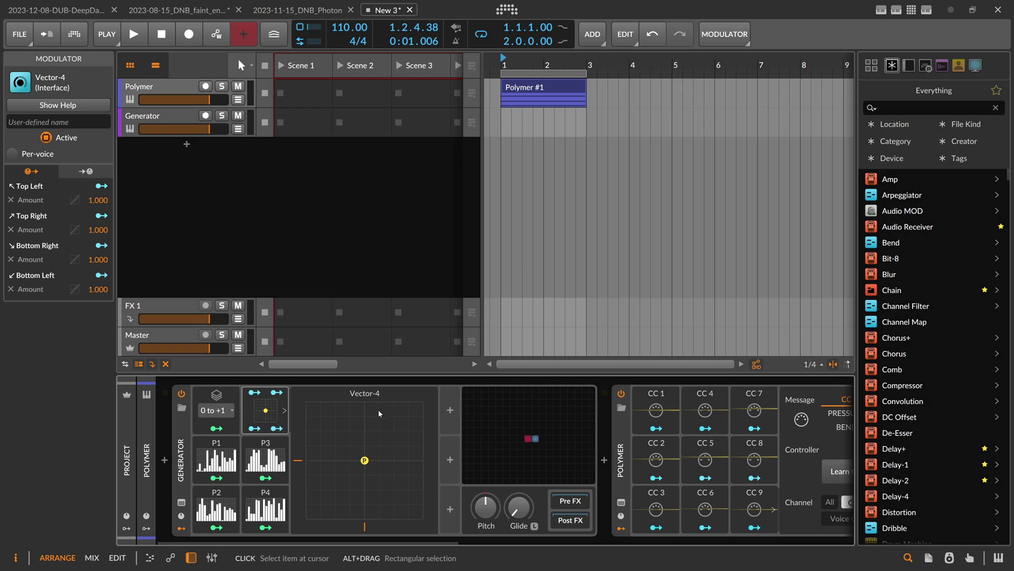
- Insert a Note Repeats device between Generator and Polymer
key(space)
click(611, 458)
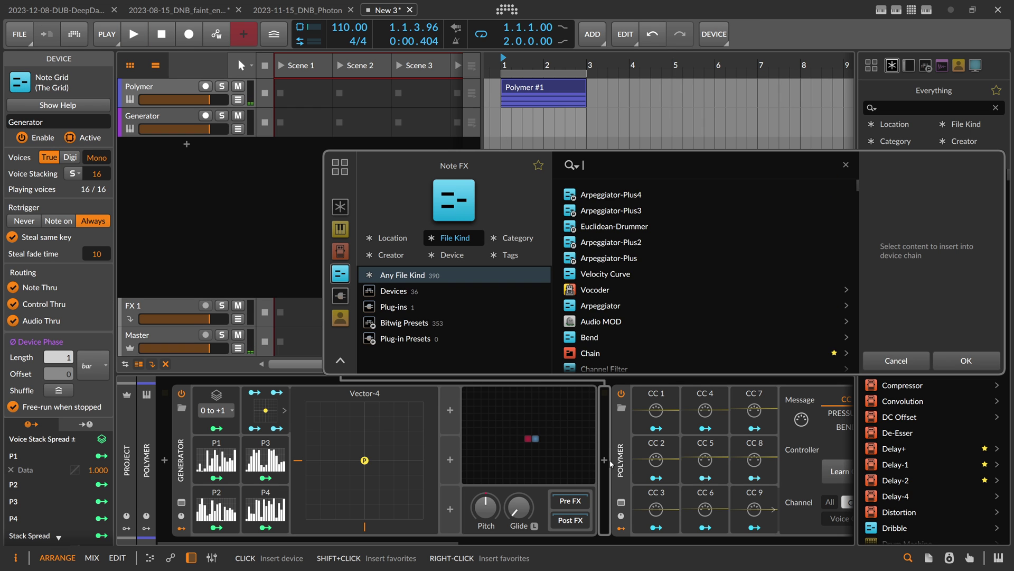
text(re)
key(Down)
key(Down)
key(Down)
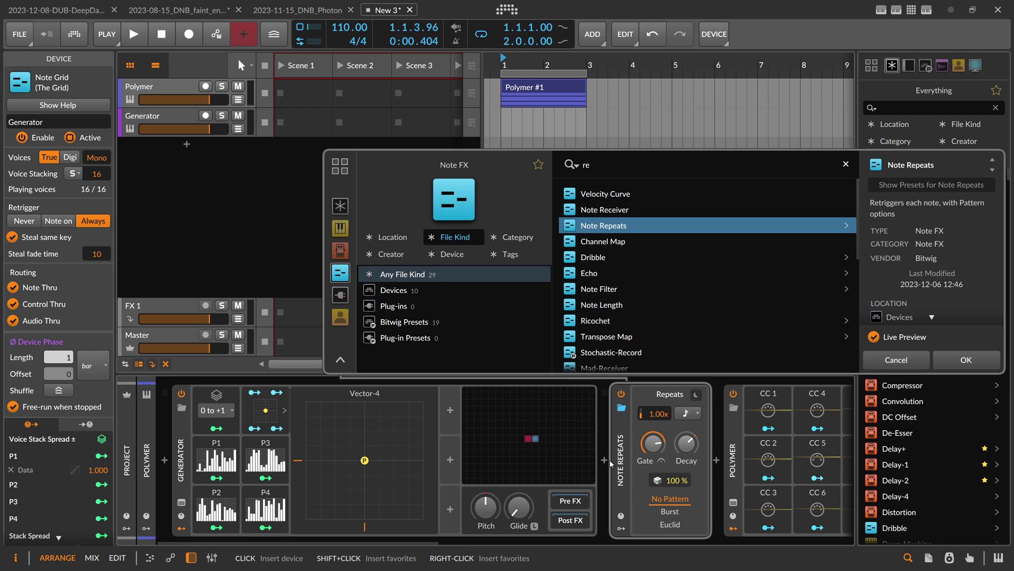
key(Return)
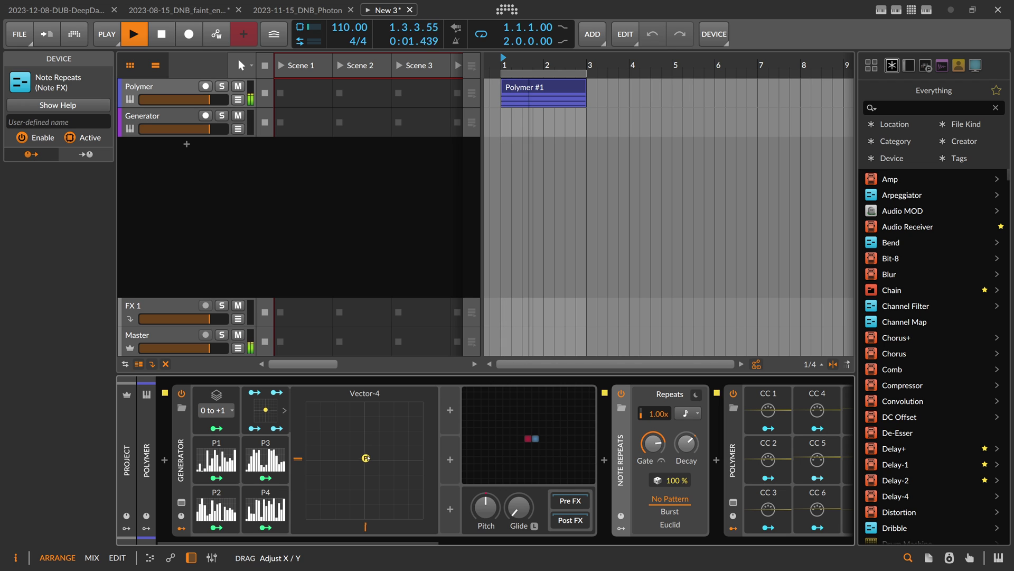
- Audition the pattern blend during playback while moving the Vector-4 point to its Top Right corner
drag(364, 460, 296, 401)
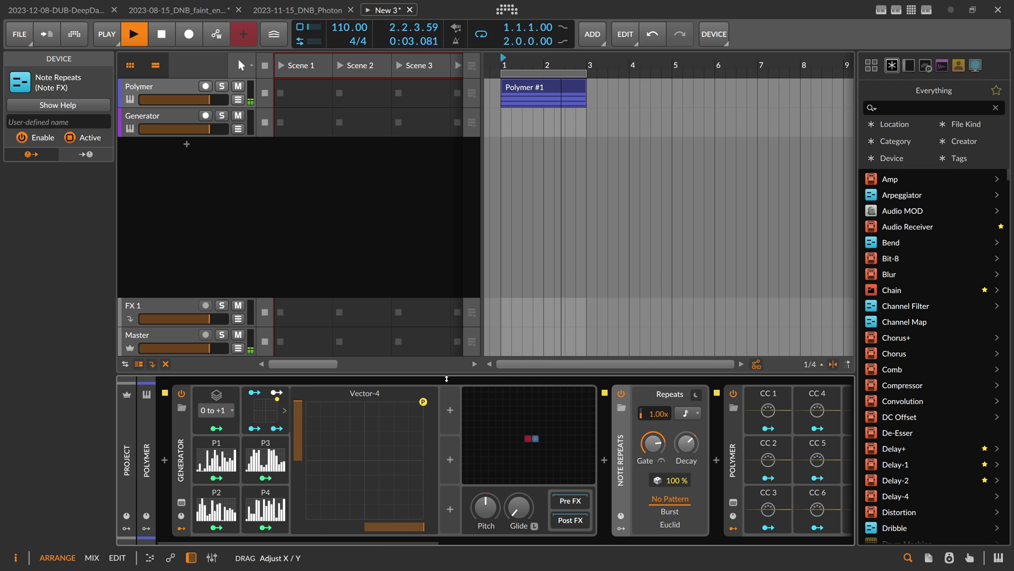
key(space)
- Map the P2, P3 and P4 step modulators to the Data value in the Generator's grid
click(280, 465)
click(572, 433)
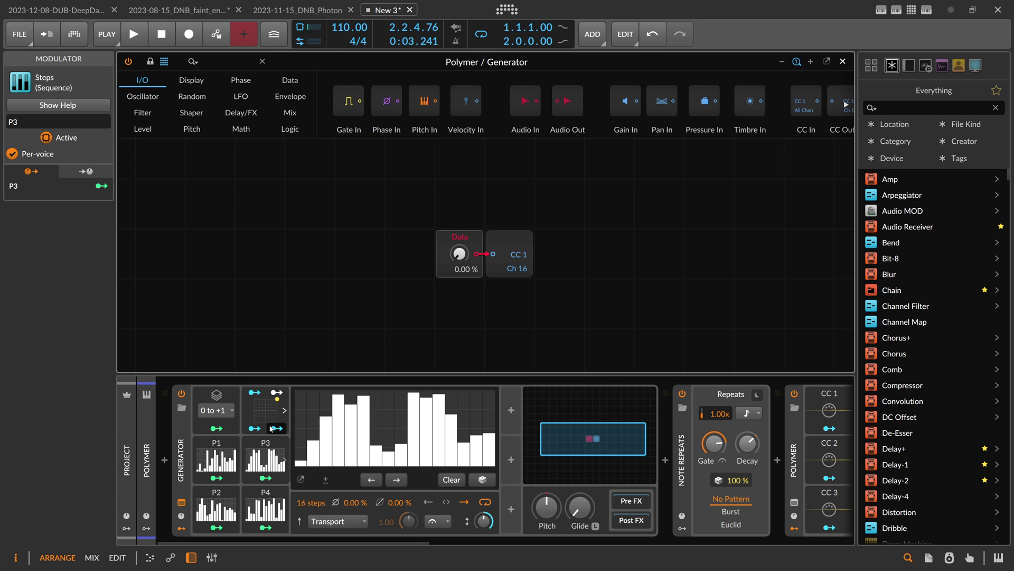
click(215, 463)
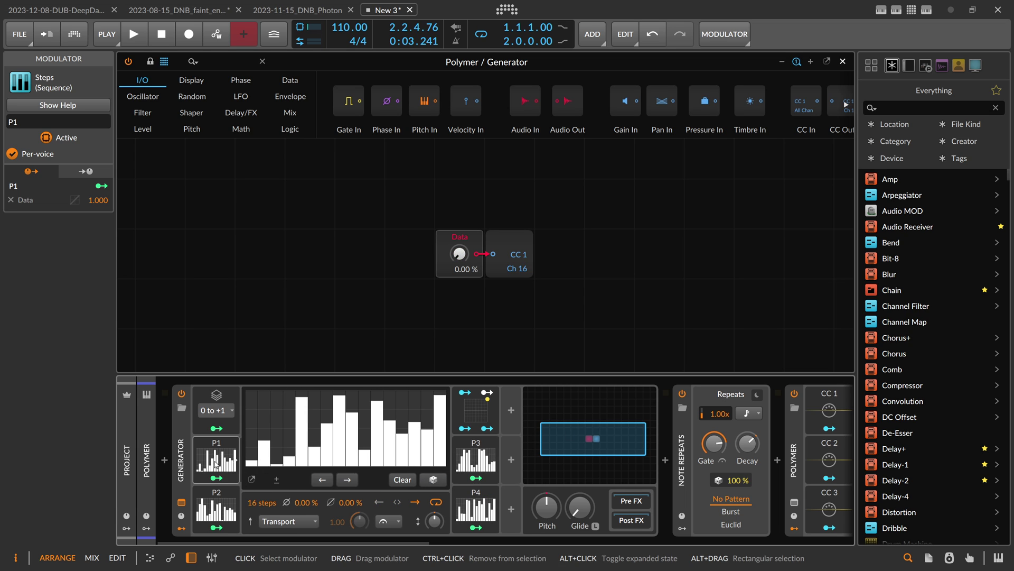
click(216, 478)
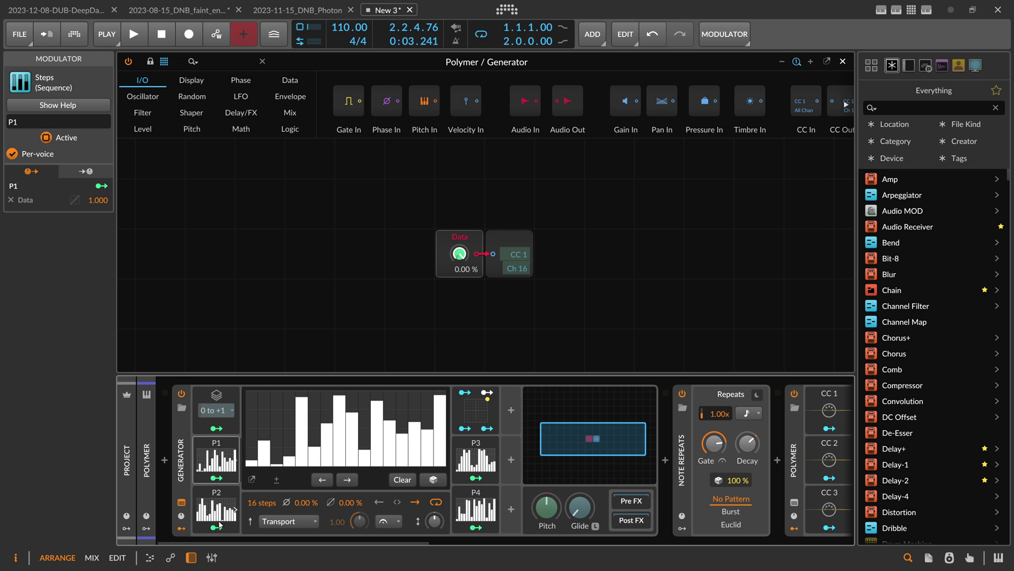
click(218, 526)
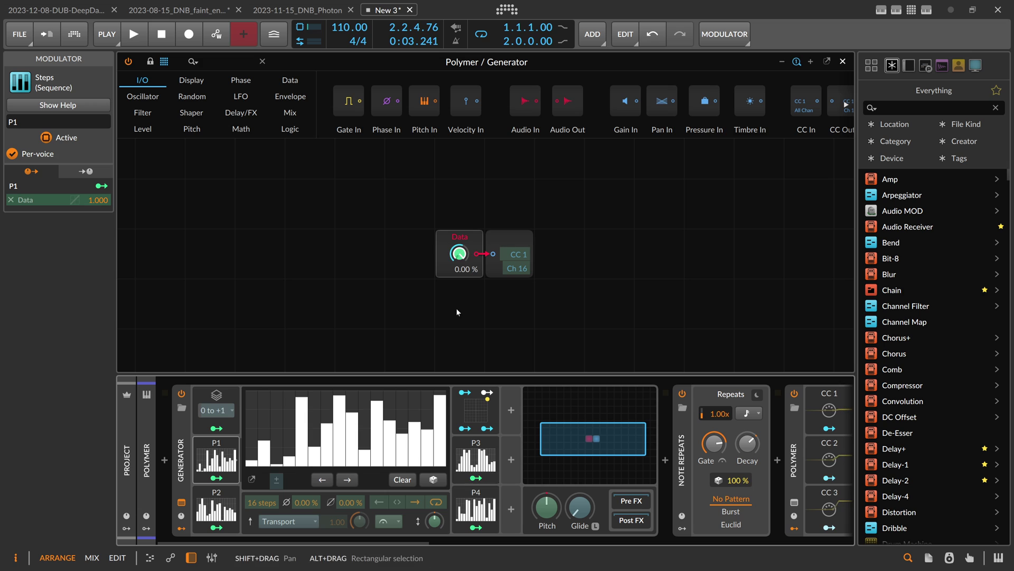
click(476, 526)
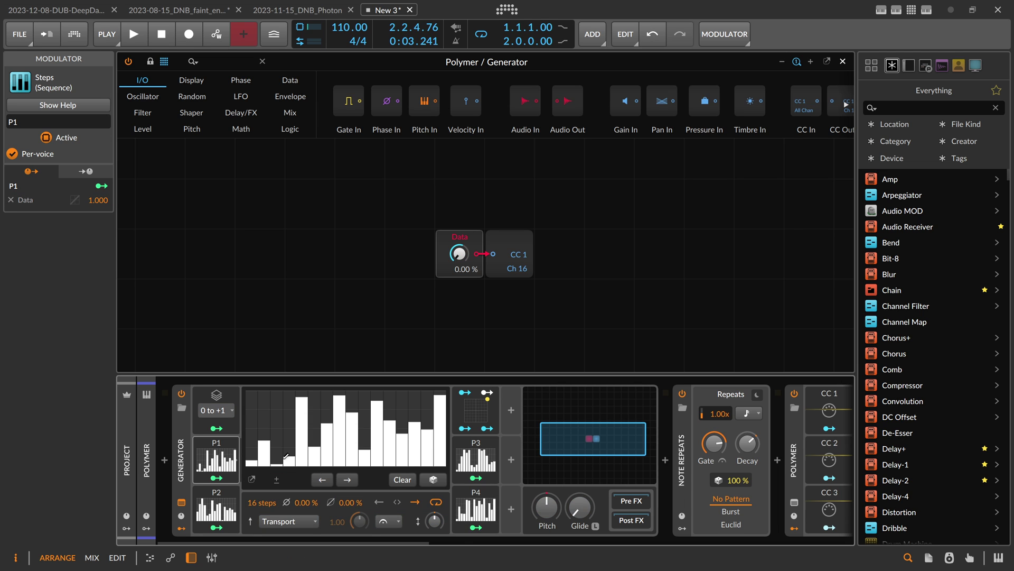
click(226, 457)
click(843, 61)
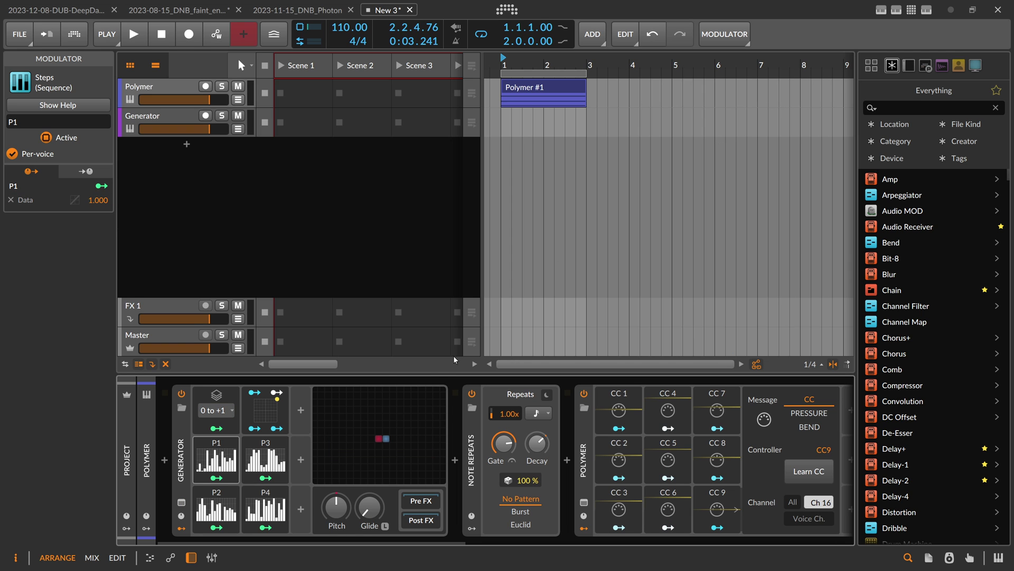
- Play the loop with the Vector-4 point at its Bottom Left corner and again at its Top Left corner
click(280, 409)
key(space)
drag(422, 402, 364, 461)
key(space)
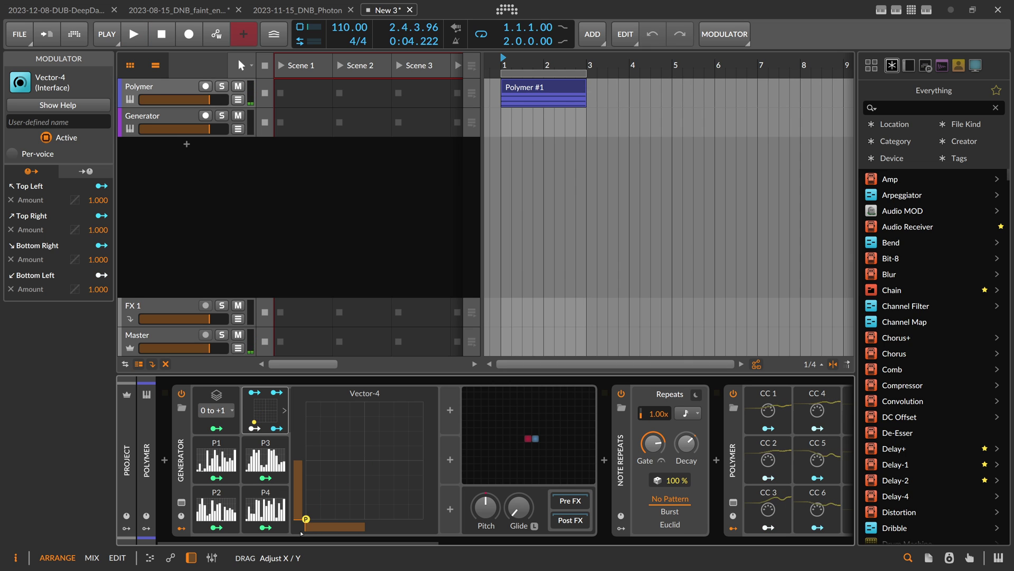
key(space)
key(space)
drag(316, 530, 292, 386)
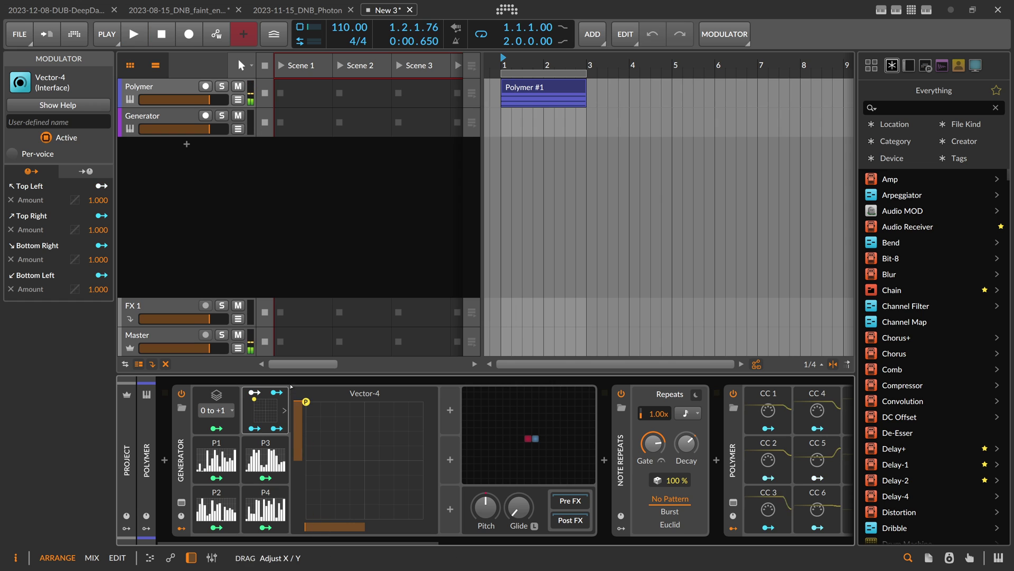
key(space)
key(space)
- Randomize P1's step pattern and listen to it in playback
click(233, 460)
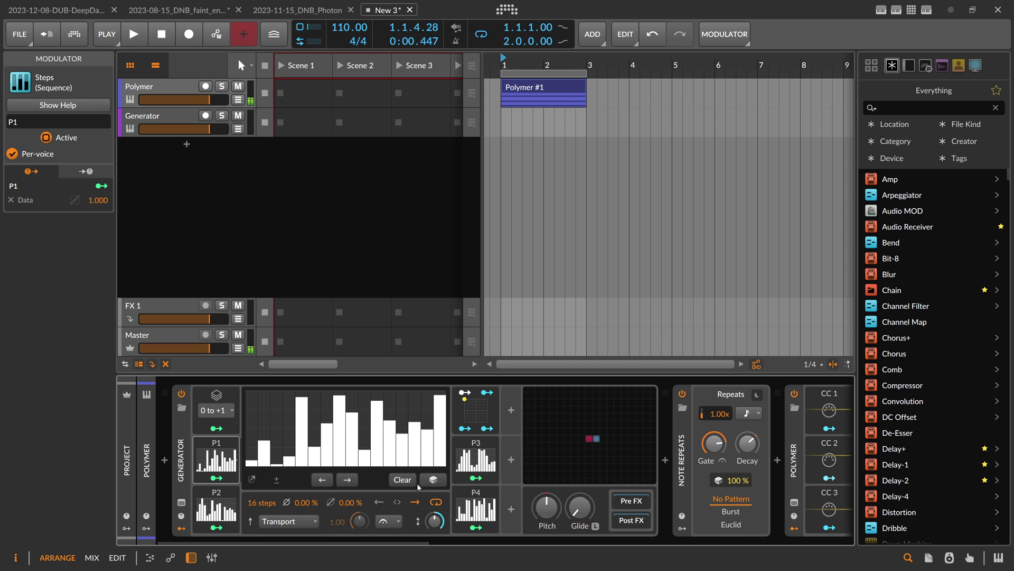
click(432, 480)
key(space)
click(233, 459)
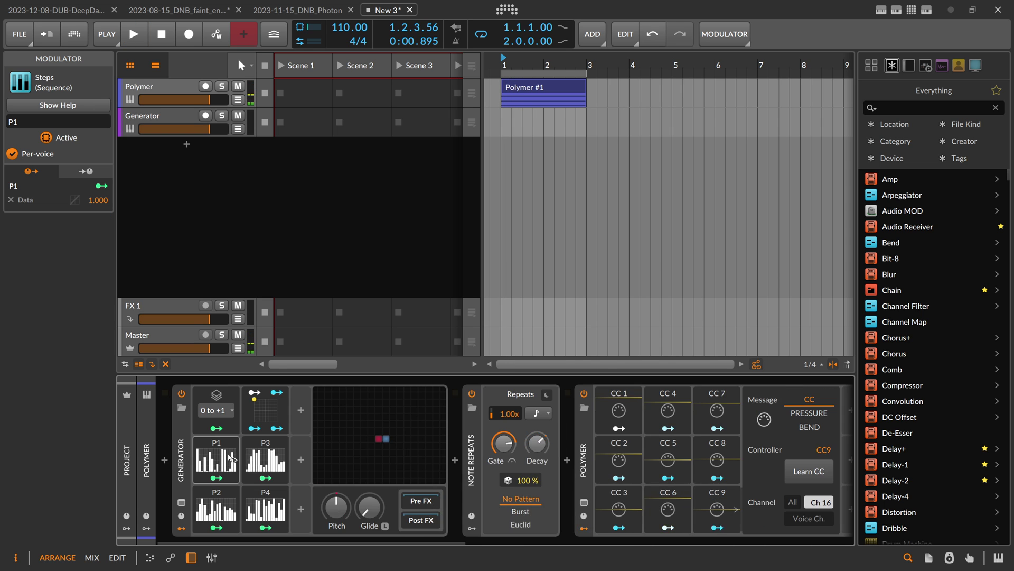
- Audition the pattern blend in playback while moving the Vector-4 point around its field, ending at the centre
key(space)
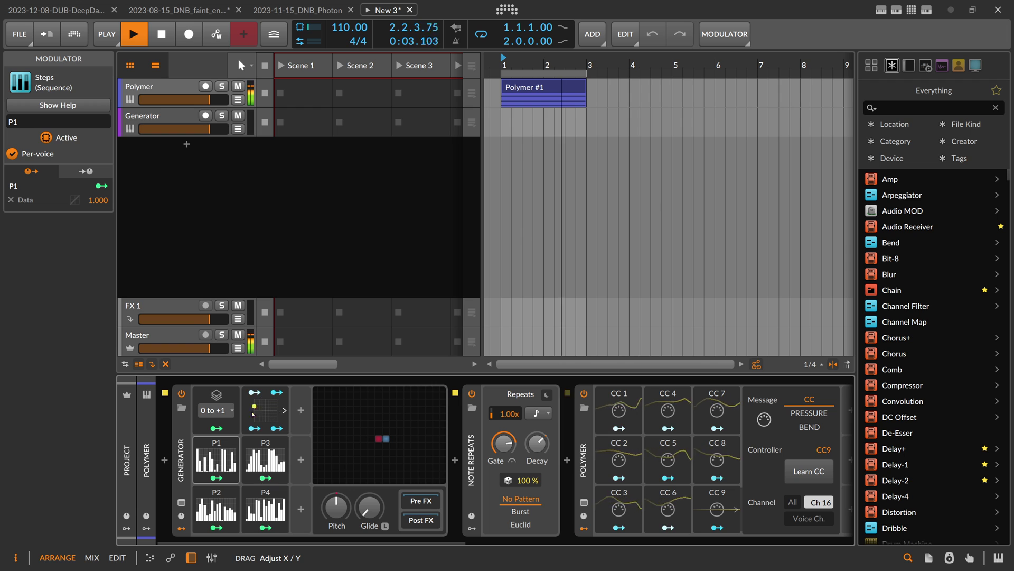
drag(253, 430, 268, 413)
key(space)
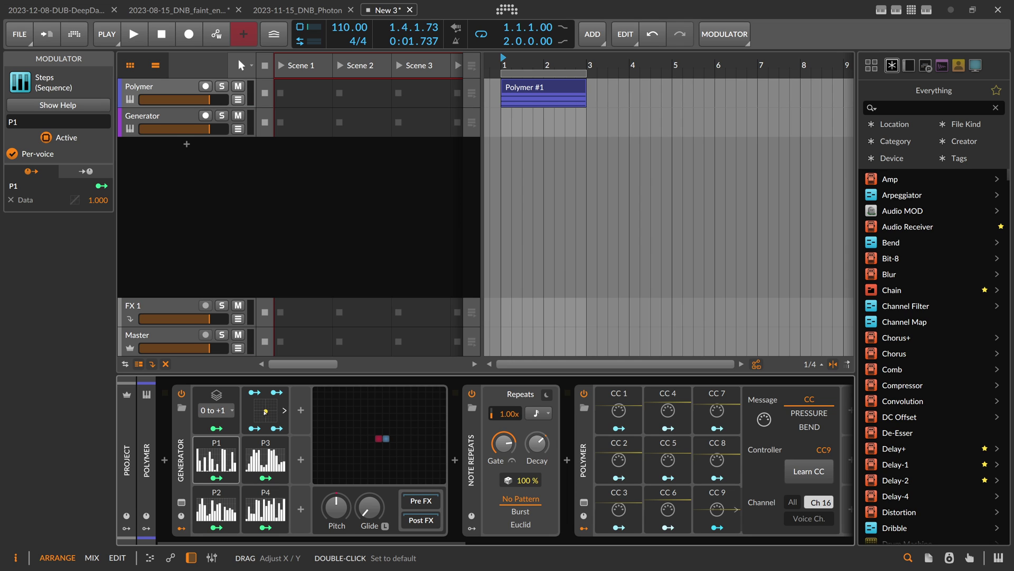
click(187, 442)
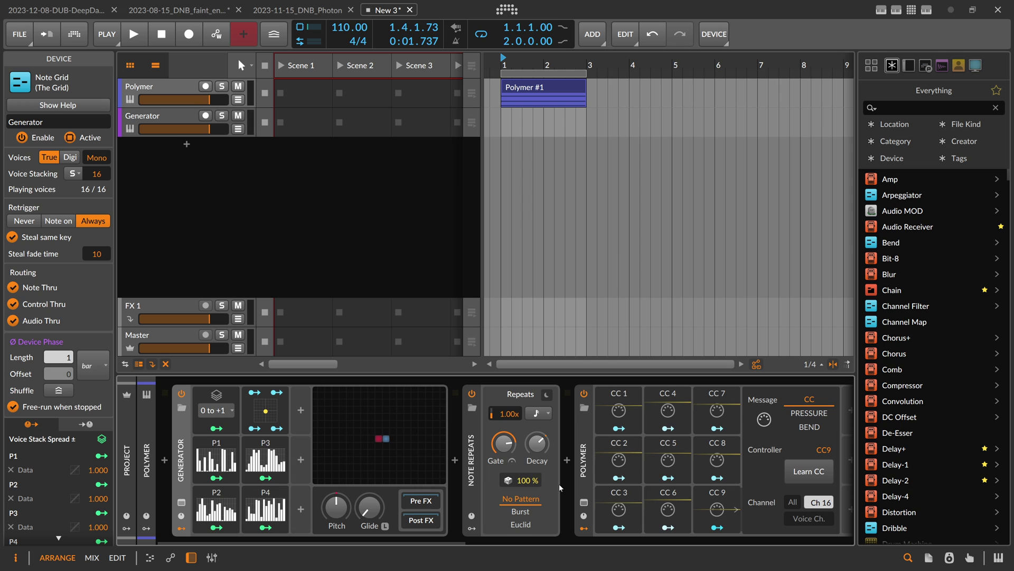
- Examine the CC modulators on the Polymer device and the mapping of CC 9
drag(450, 542, 551, 542)
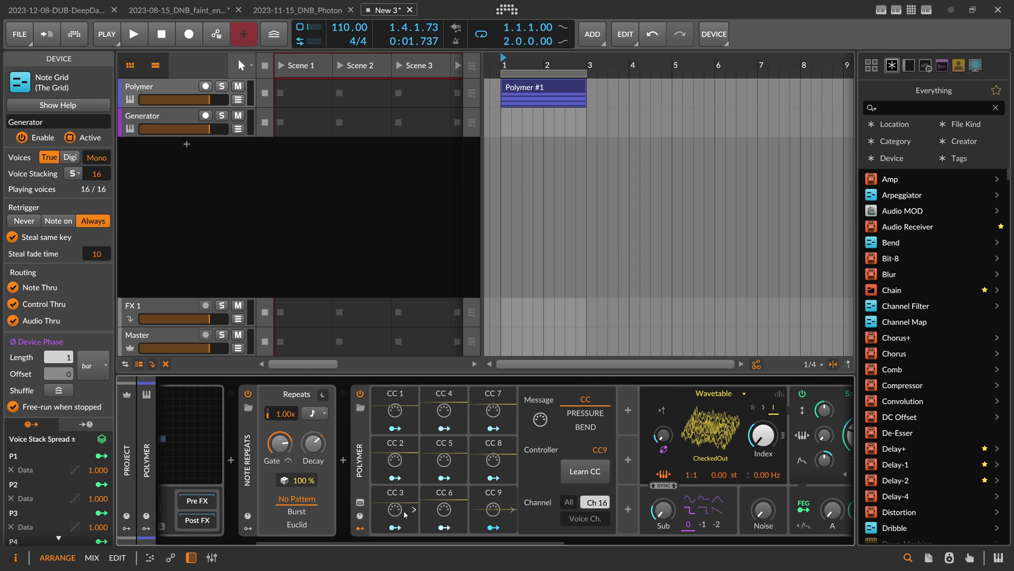
click(491, 507)
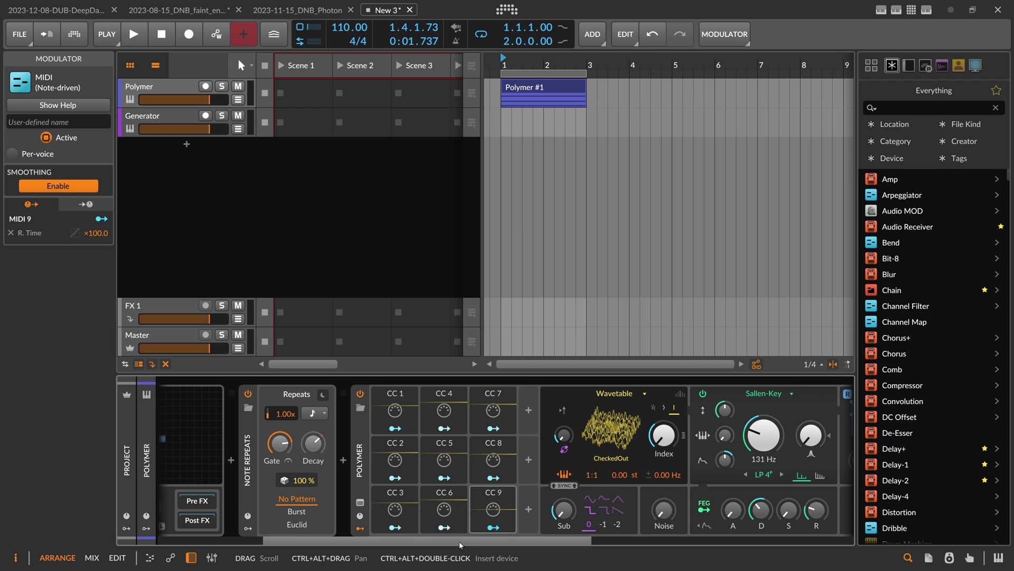
mouse_move(459, 540)
mouse_down()
mouse_move(587, 552)
mouse_move(454, 552)
mouse_up()
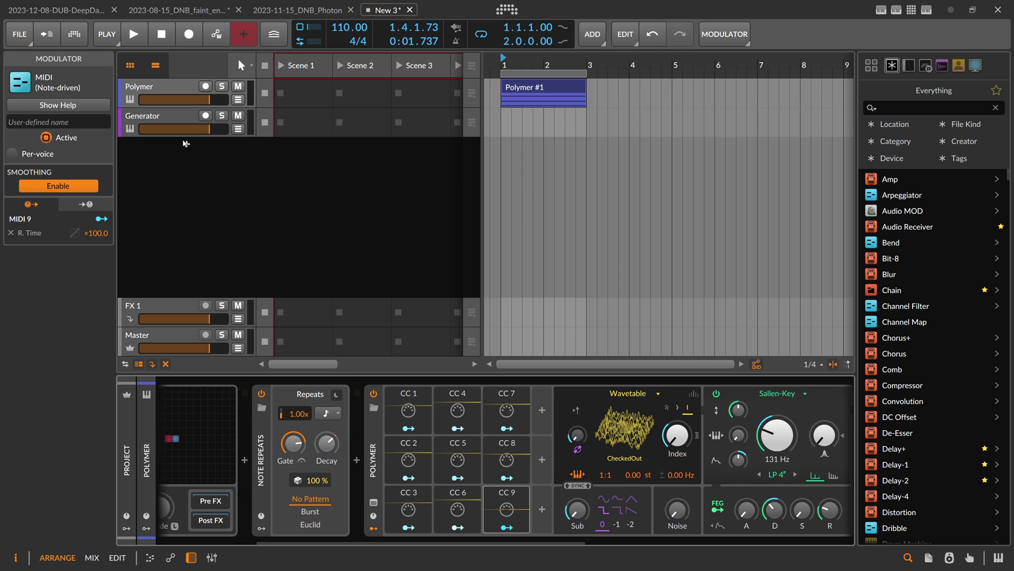
- Clear the separate Generator track's device chain and load the Melodic-Kick preset on it
click(159, 113)
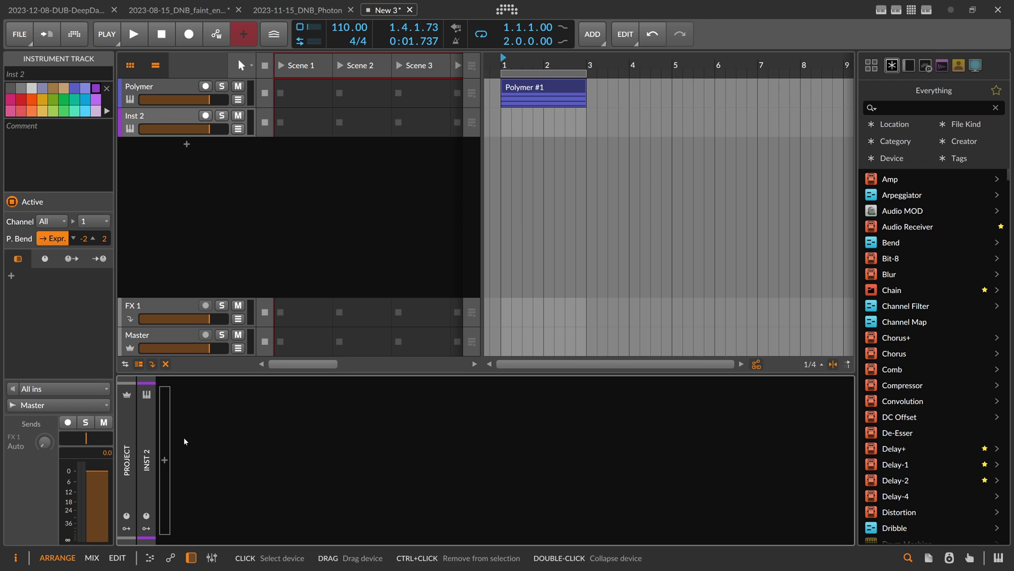
click(168, 463)
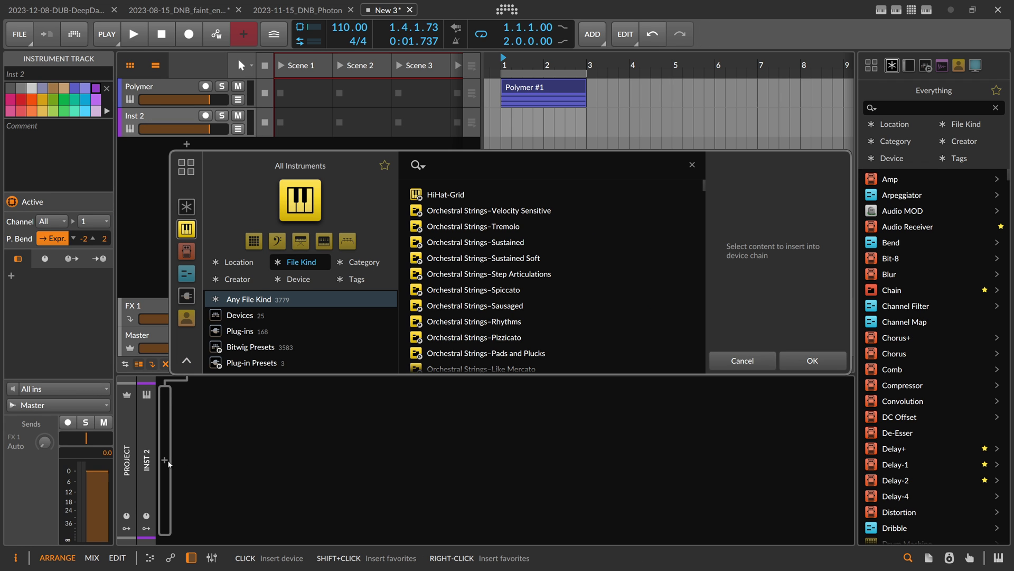
text(melod)
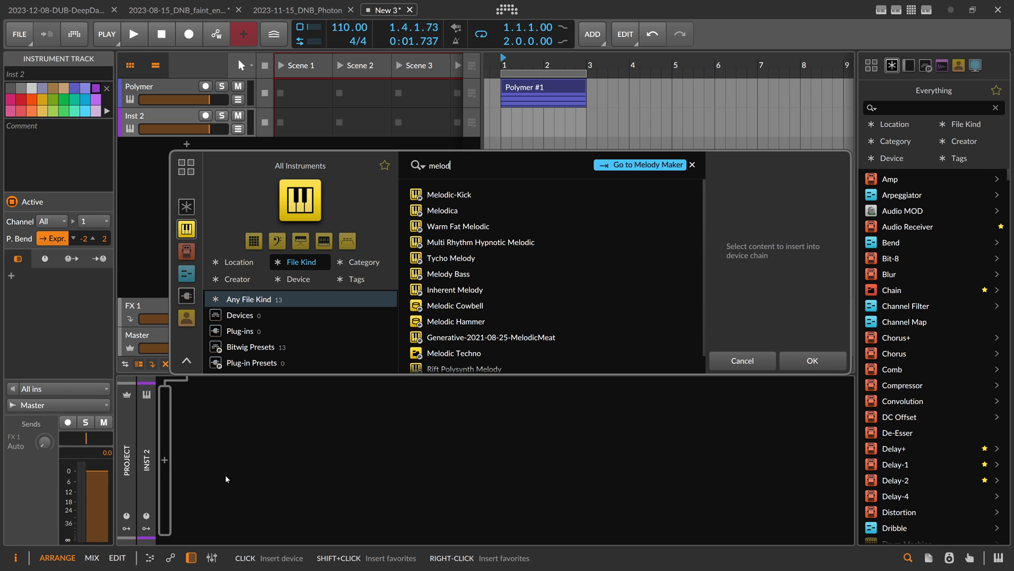
double_click(443, 198)
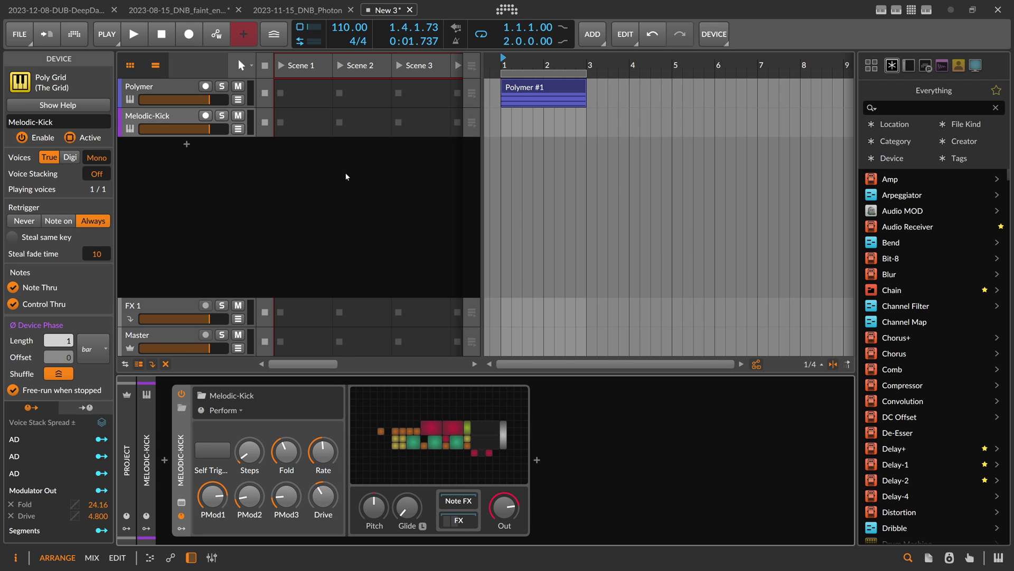
- Create a two-bar clip on the Melodic-Kick track with a C3 note and a one-beat loop
double_click(515, 118)
drag(543, 119, 586, 132)
double_click(523, 125)
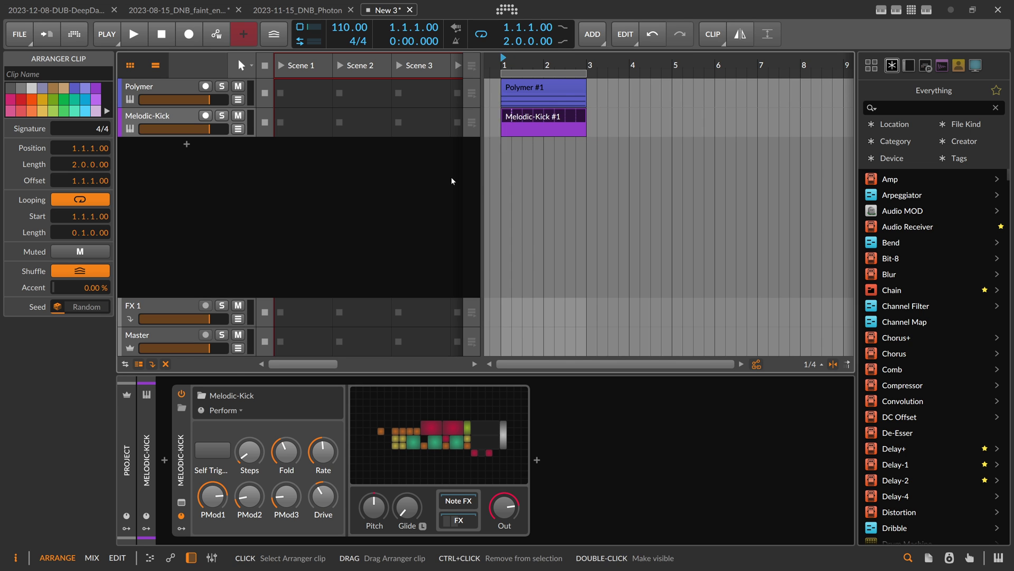
double_click(262, 243)
key(alt+1)
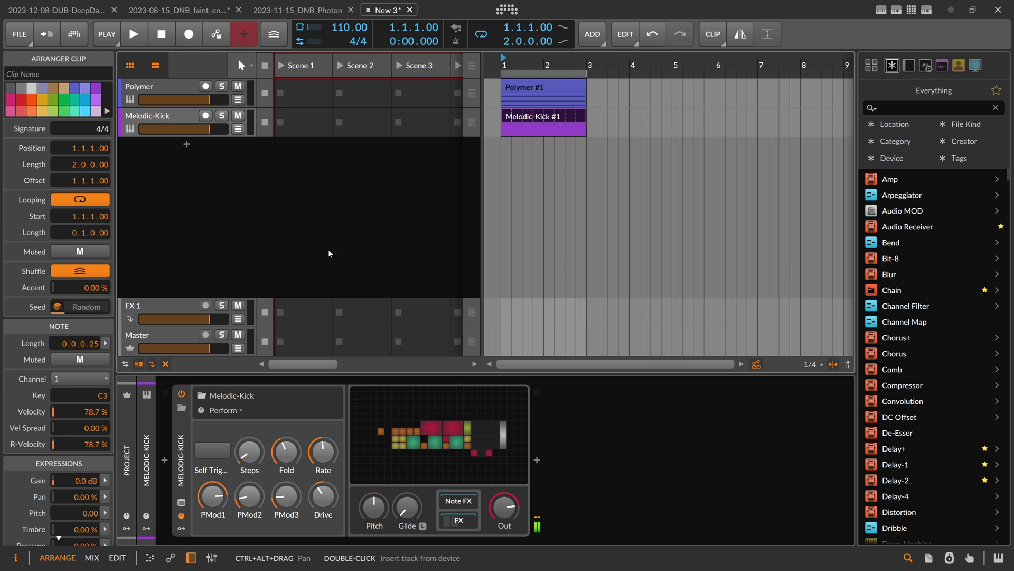
- Lower Polymer's voice level to about -14 dB while playing it together with the kick
key(space)
click(158, 94)
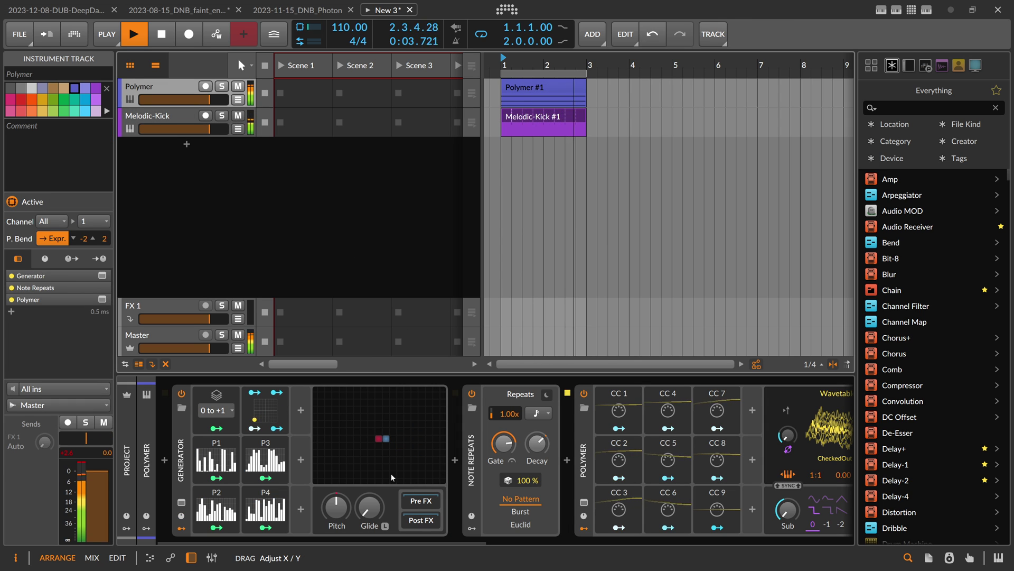
drag(393, 540, 729, 540)
drag(517, 446, 517, 459)
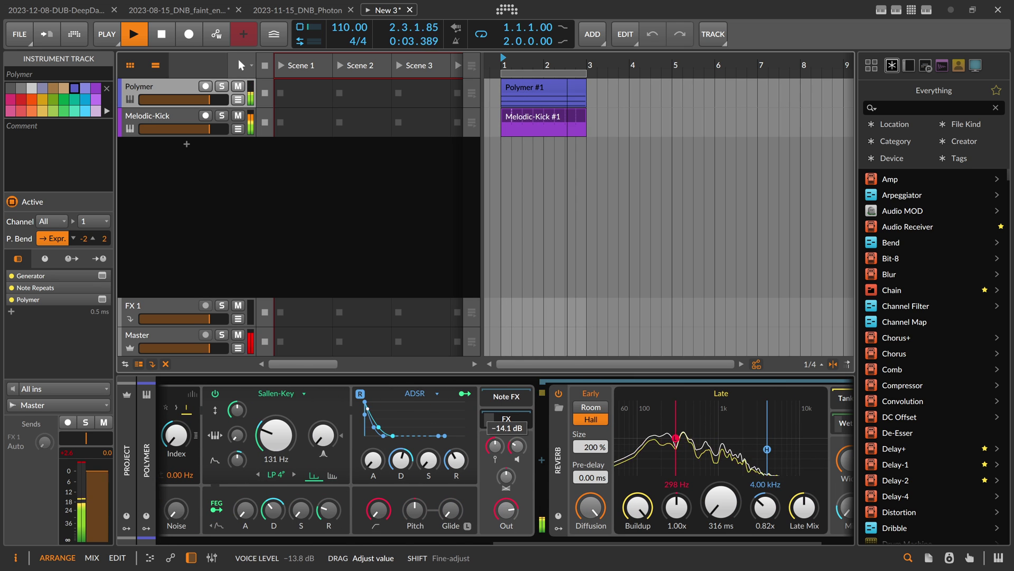
drag(475, 537, 233, 530)
key(space)
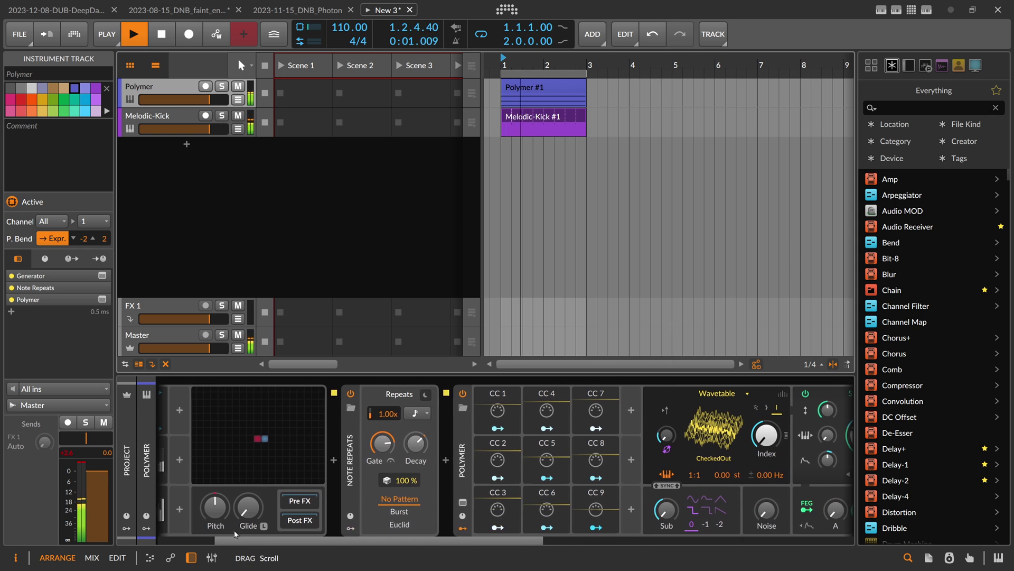
- Set the Note Repeats rate to 1.50x and insert a Quantize device between Note Repeats and Polymer
drag(396, 421, 393, 418)
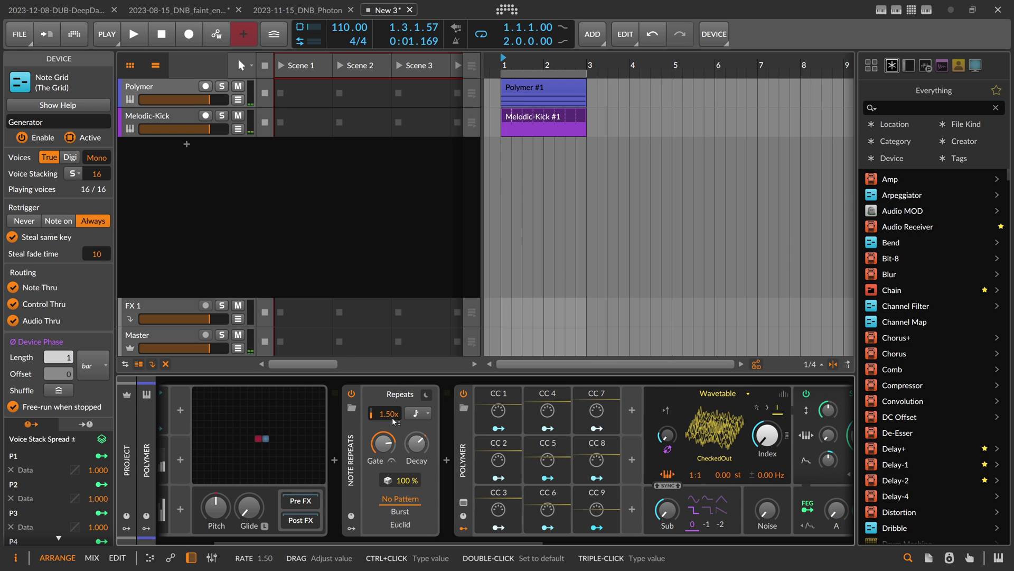
click(447, 459)
text(quan)
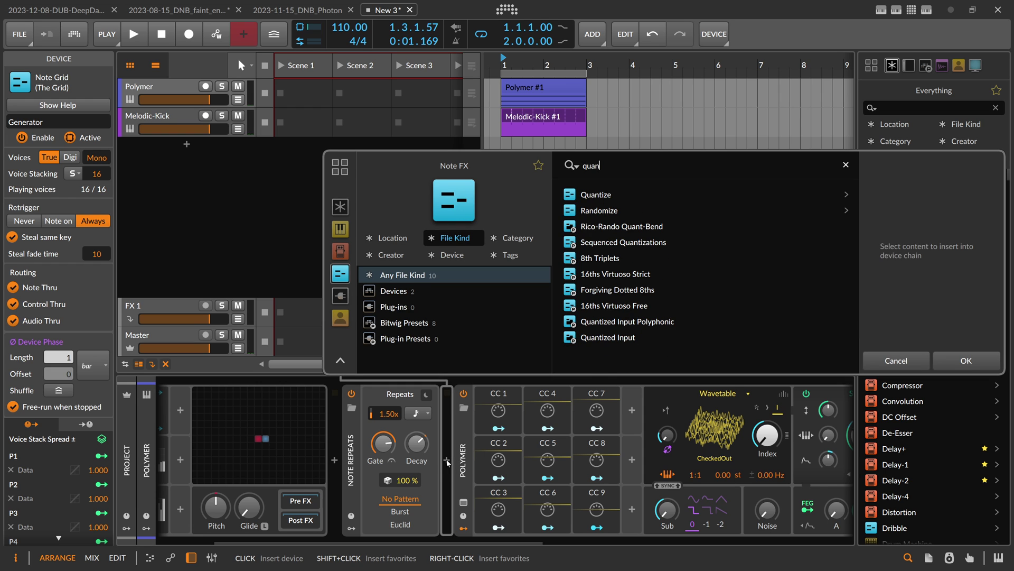
key(Return)
- Play the loop and move the point in the expanded Vector-4 modulator from its Bottom Left corner to the centre
key(space)
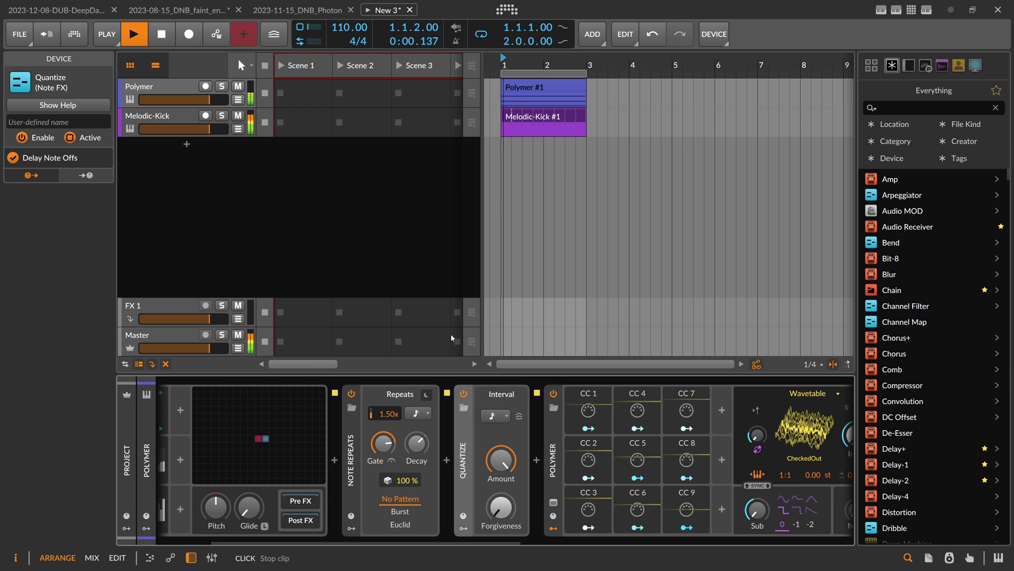
drag(346, 540, 291, 539)
click(284, 410)
click(314, 481)
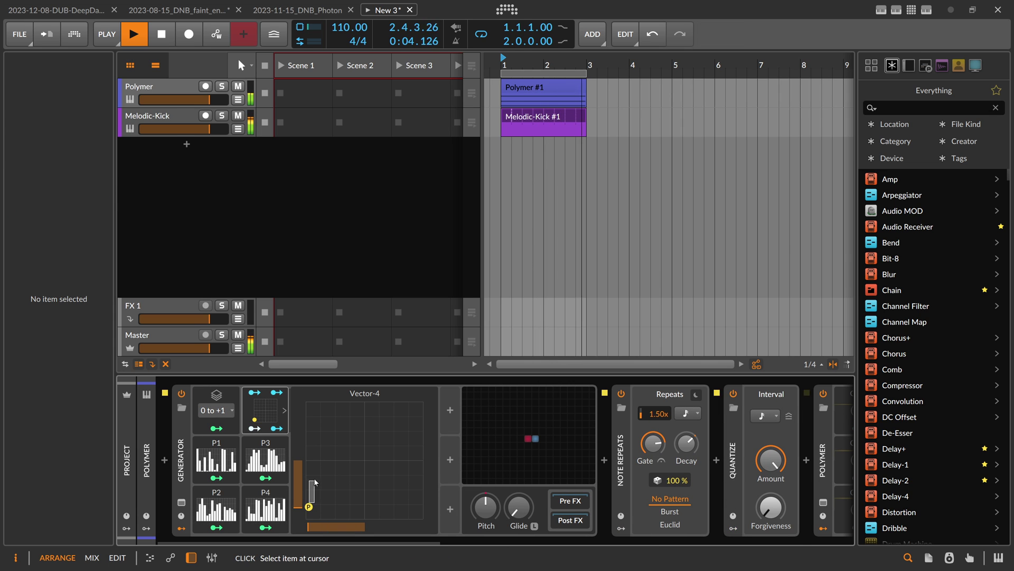
mouse_move(317, 490)
mouse_down()
mouse_move(393, 404)
mouse_move(413, 405)
mouse_move(418, 473)
mouse_move(375, 504)
mouse_move(365, 461)
mouse_up()
key(space)
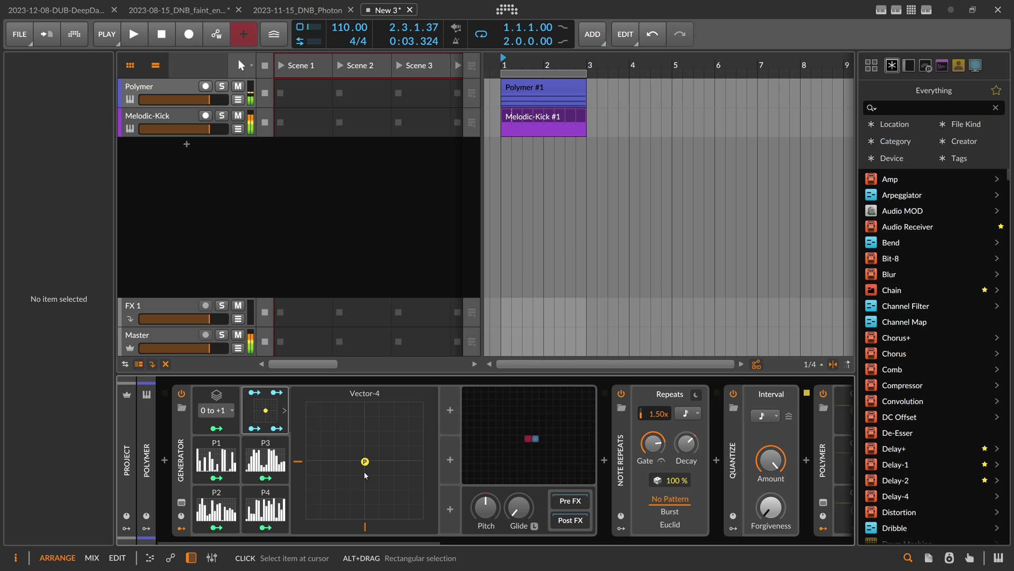
- Solo the Melodic-Kick track and listen to the kick alone
click(168, 119)
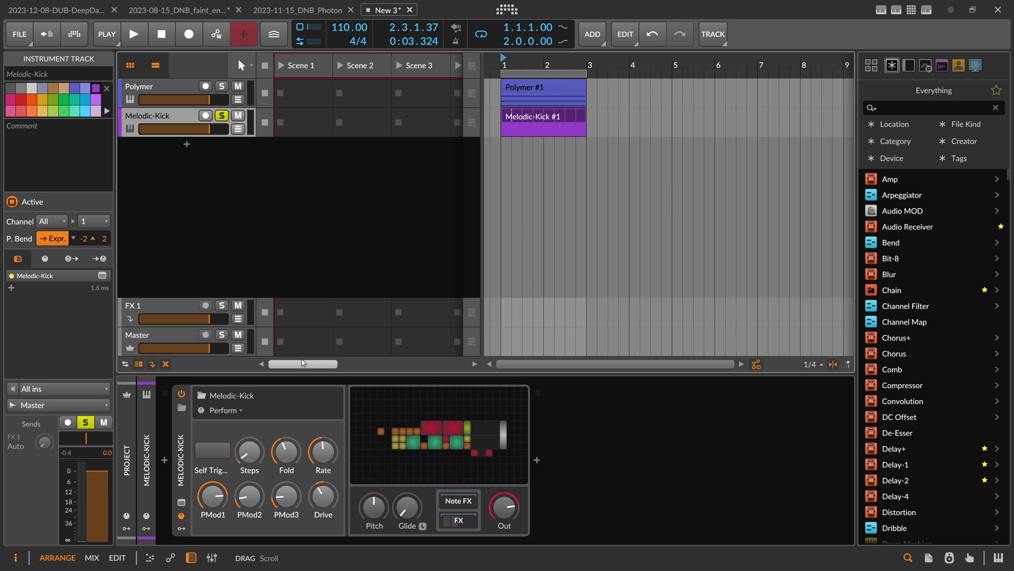
key(space)
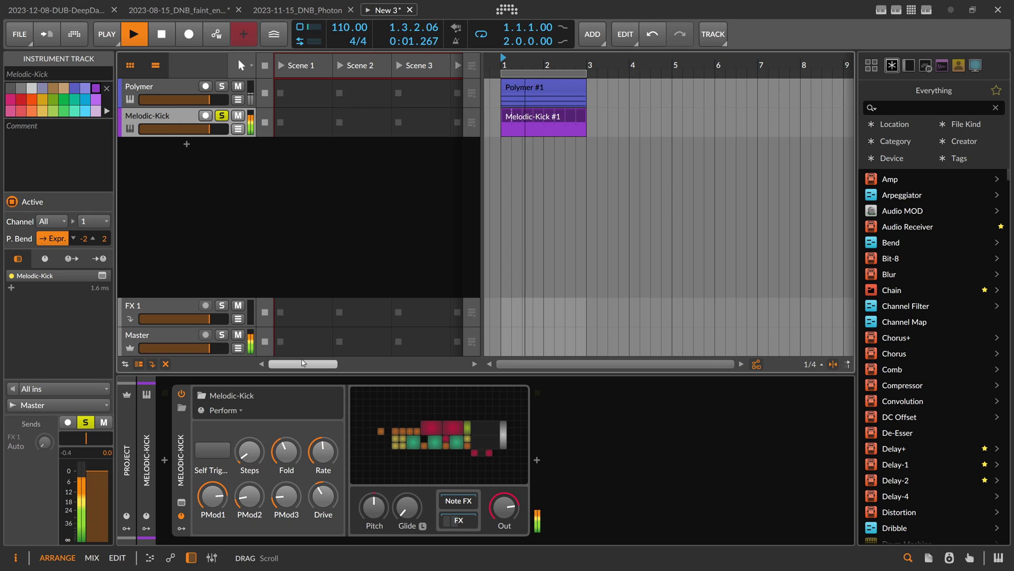
key(space)
- Copy the Generator device from the Polymer track to before the Melodic-Kick device and show Melodic-Kick's modulator slots
click(168, 92)
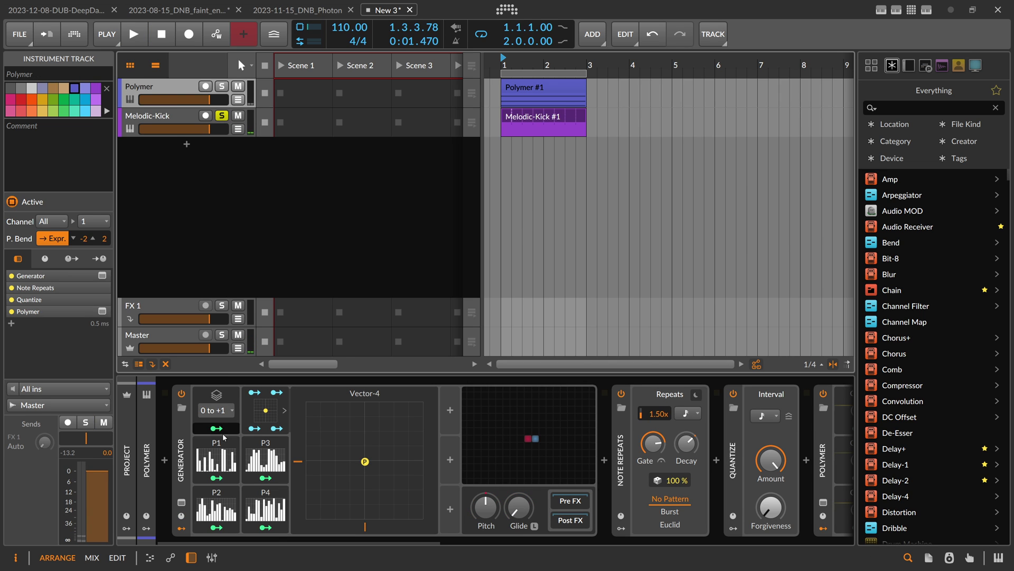
click(263, 412)
click(186, 442)
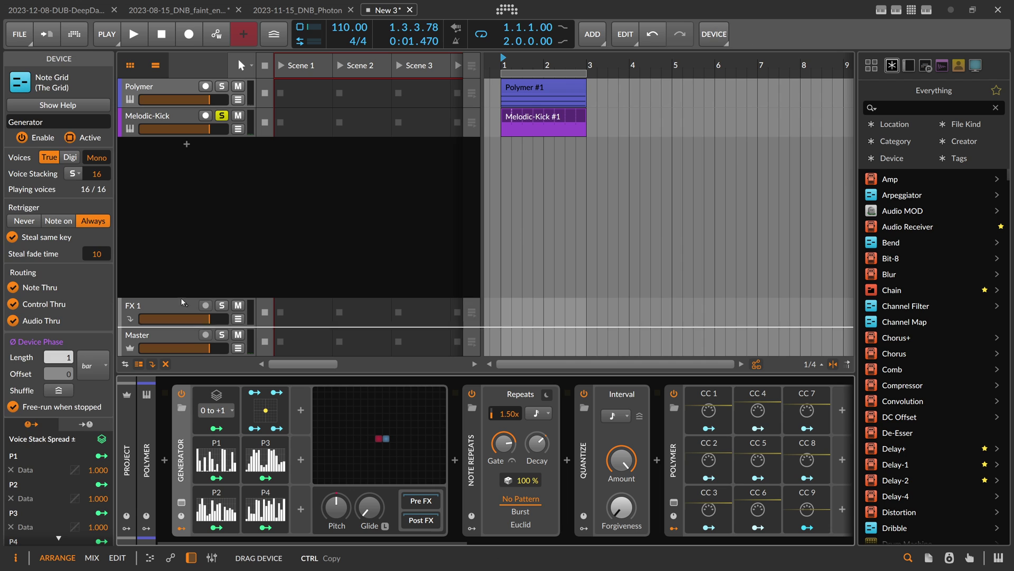
click(163, 121)
drag(181, 398, 182, 401)
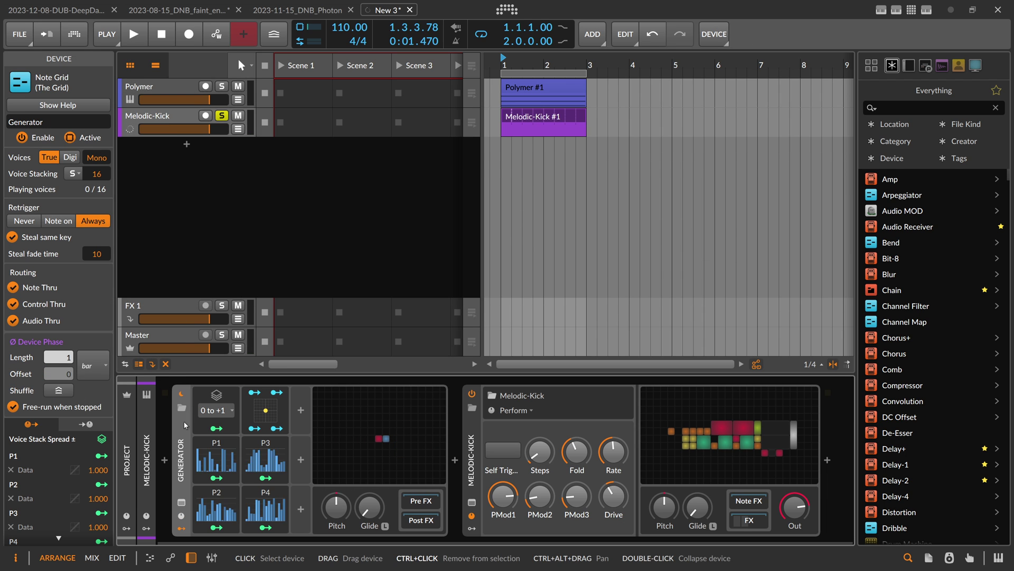
click(471, 529)
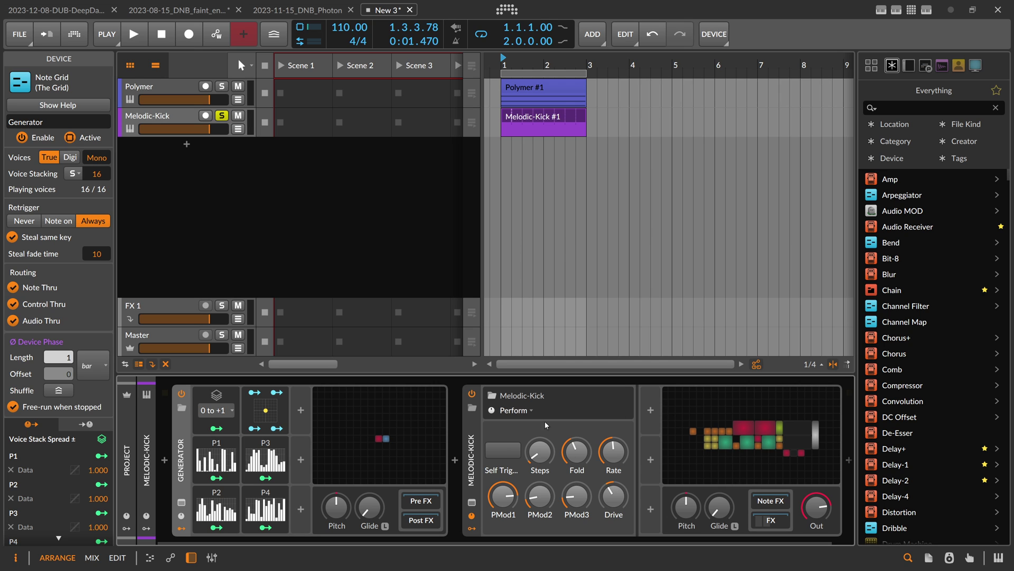
- Copy the nine MIDI modulators CC 1 to CC 9 from the Polymer device into the Melodic-Kick device
click(186, 88)
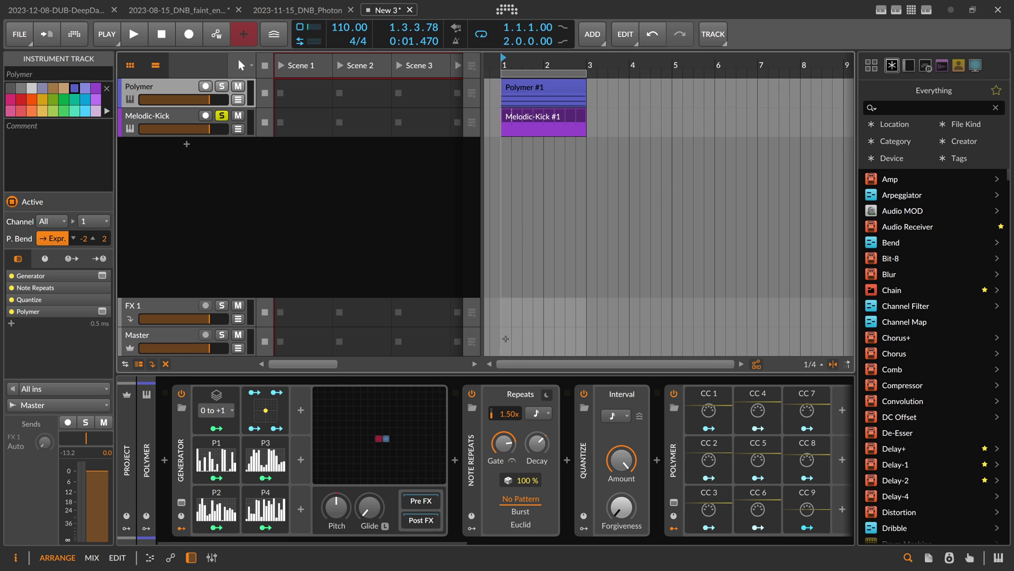
drag(431, 541, 536, 541)
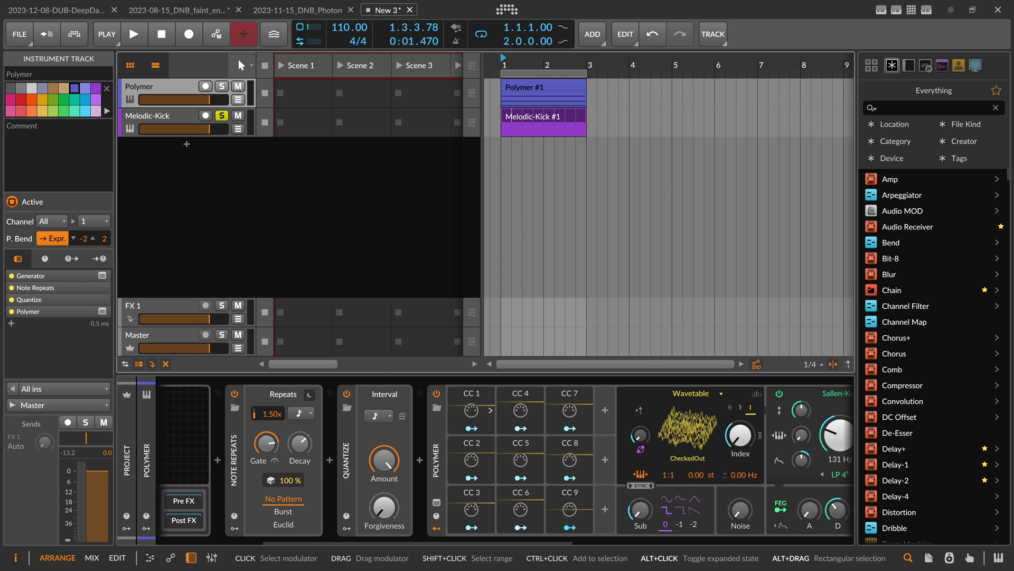
drag(465, 400, 591, 529)
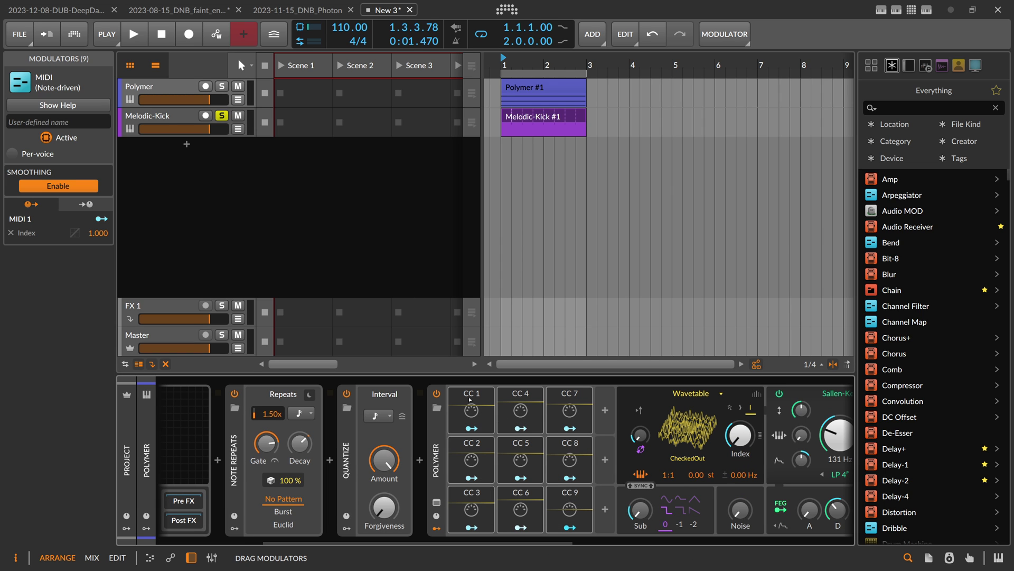
click(170, 121)
key(ctrl+v)
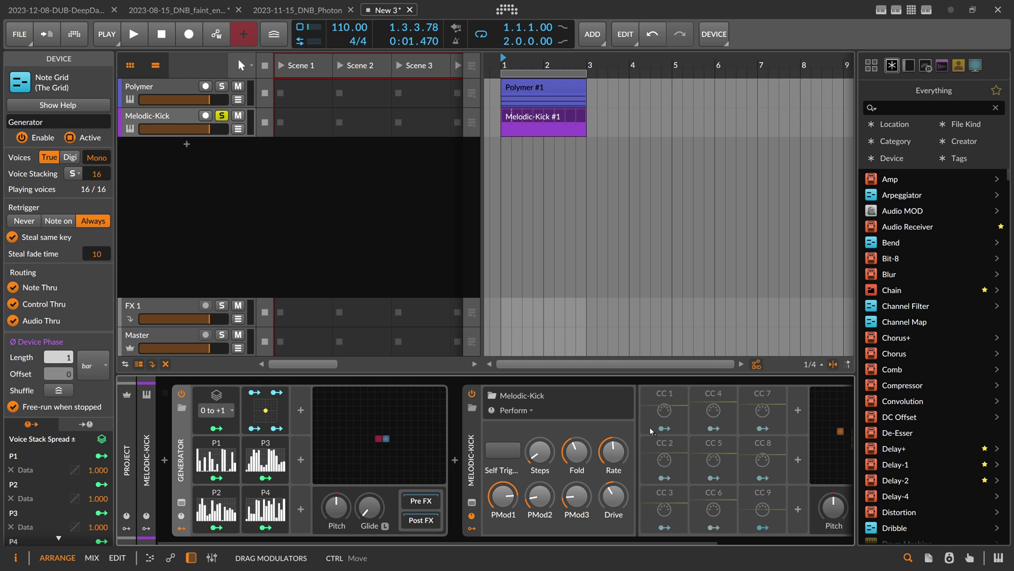
drag(656, 407, 656, 407)
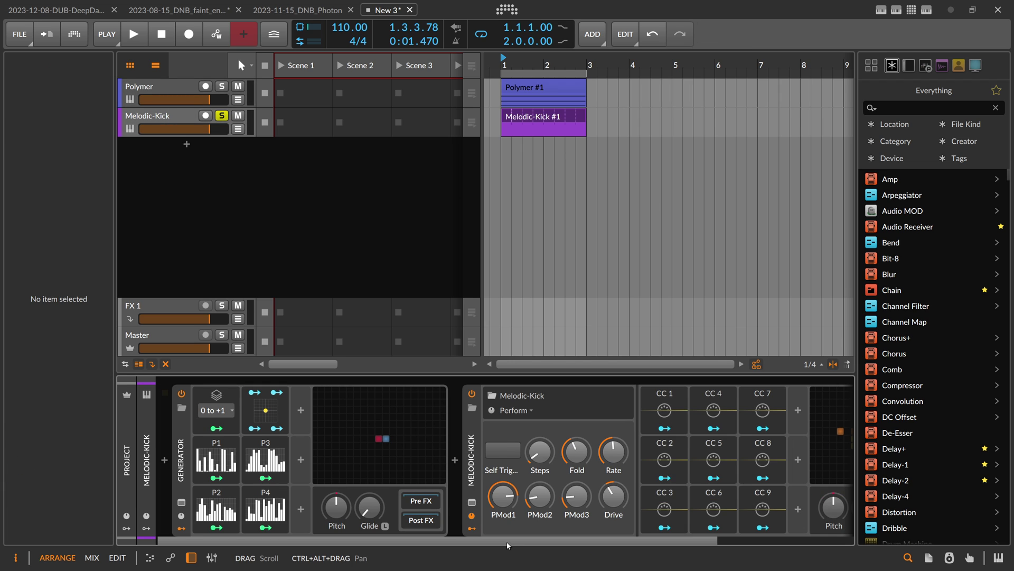
- Play the kick while moving its Generator's Vector-4 point towards the Top Left corner
drag(506, 541, 482, 554)
drag(273, 416, 237, 391)
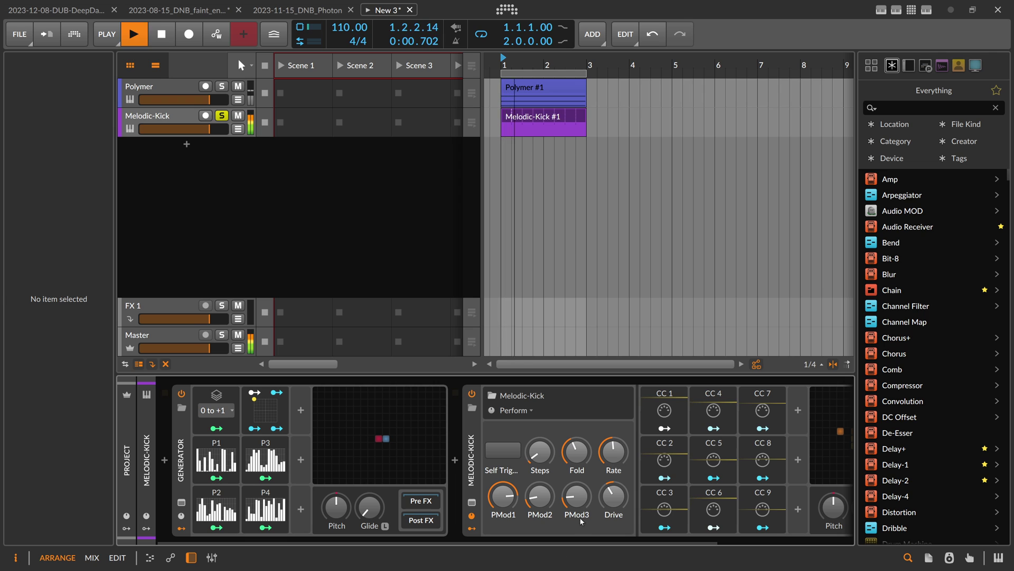
- Modulate Melodic-Kick's PMod1 from the CC 1 modulator by -46.0 % and play the result
drag(475, 542, 523, 542)
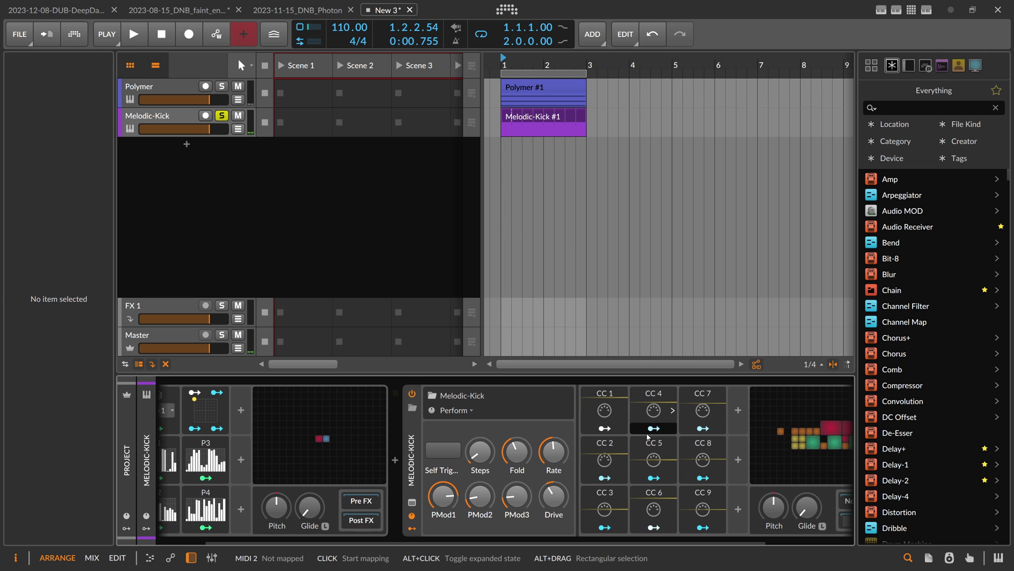
click(605, 428)
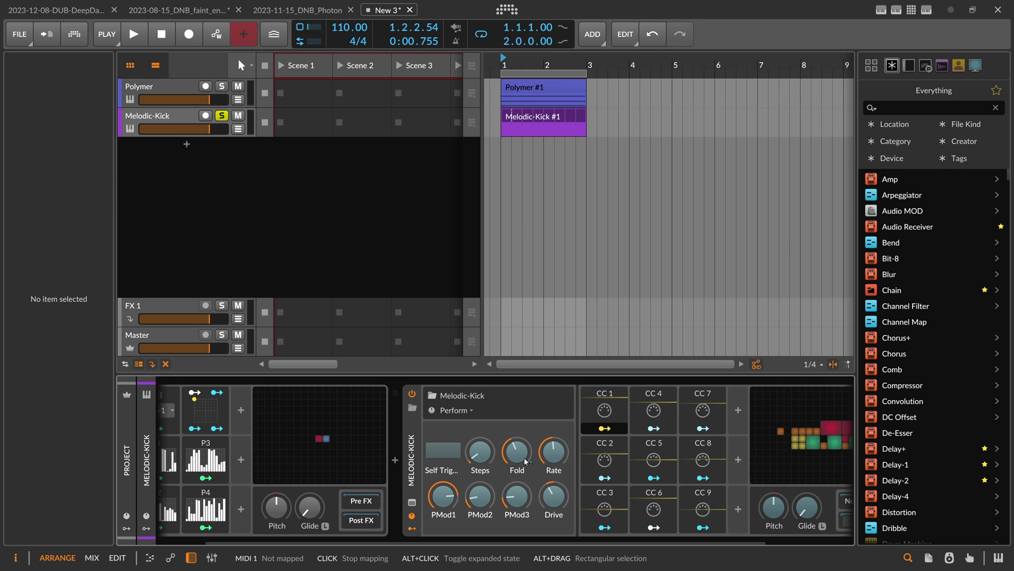
click(443, 496)
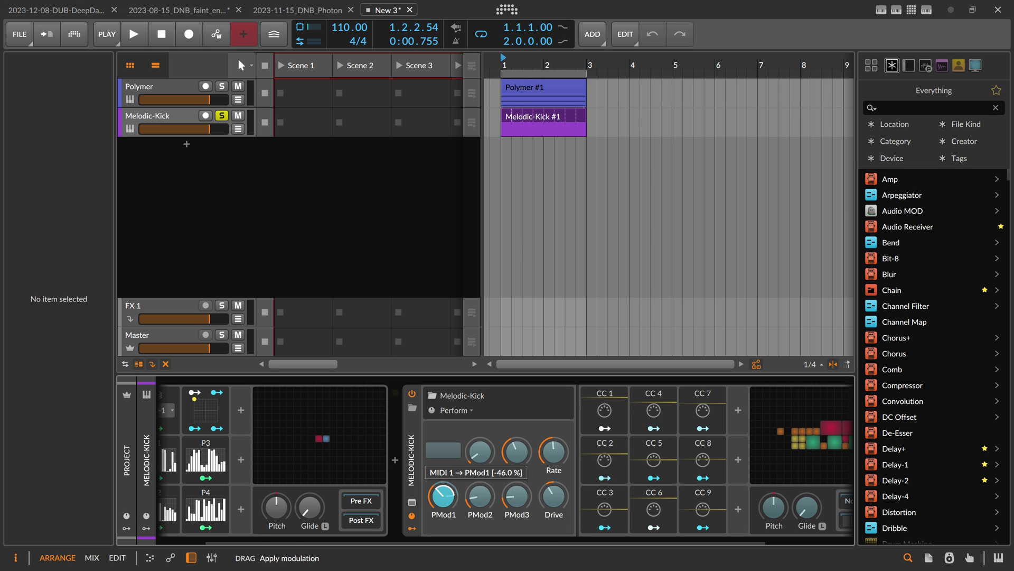
key(space)
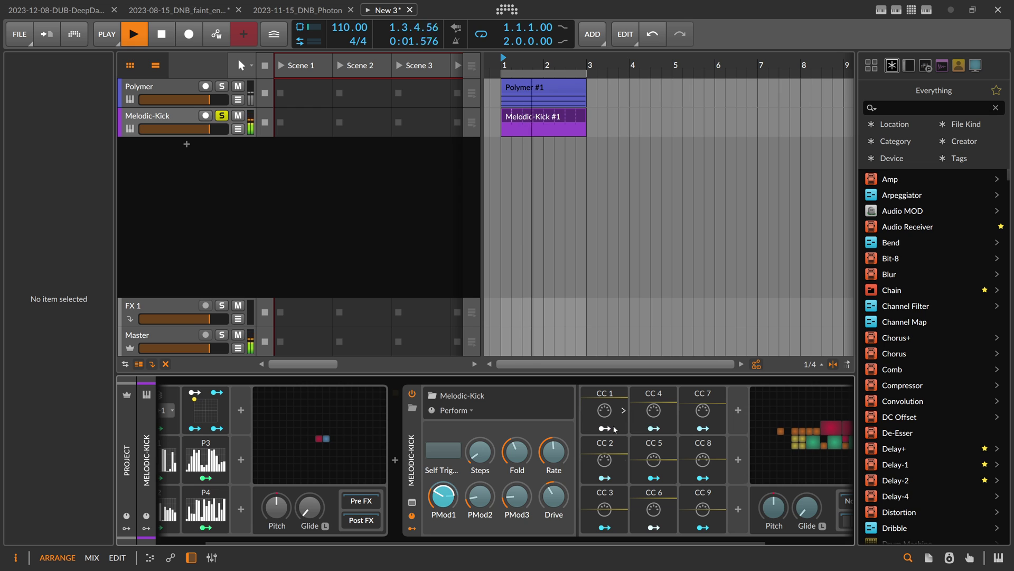
- Map the CC 2 modulator to Melodic-Kick's PMod2 and the CC 3 modulator to its PMod3 during playback
click(605, 478)
mouse_move(480, 496)
mouse_down()
mouse_move(480, 473)
mouse_move(517, 493)
mouse_move(479, 503)
mouse_up()
click(605, 527)
click(605, 478)
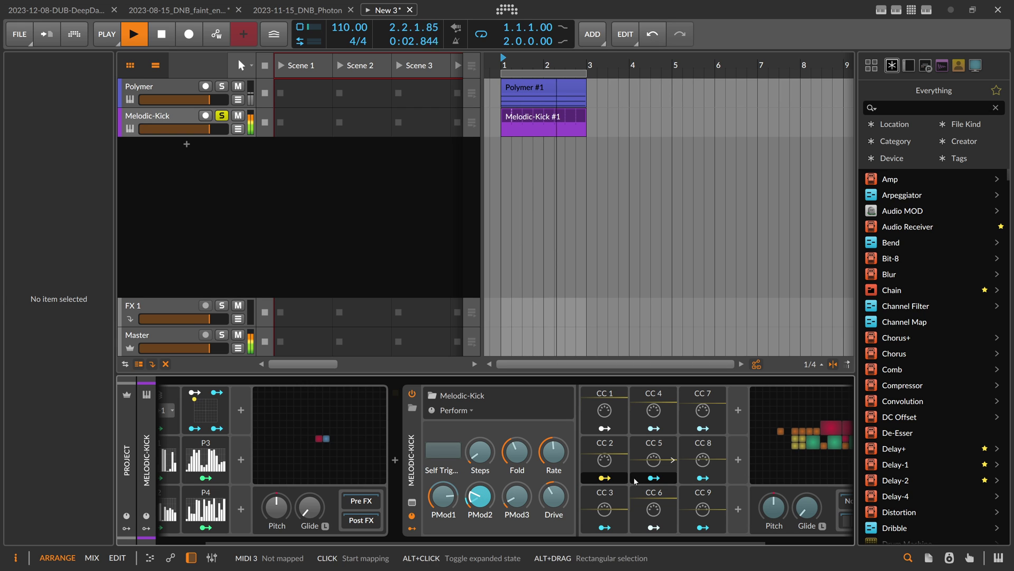
click(608, 526)
- Modulate Melodic-Kick's Fold from the CC 4 modulator by 12.57 % and play the result
click(653, 428)
key(space)
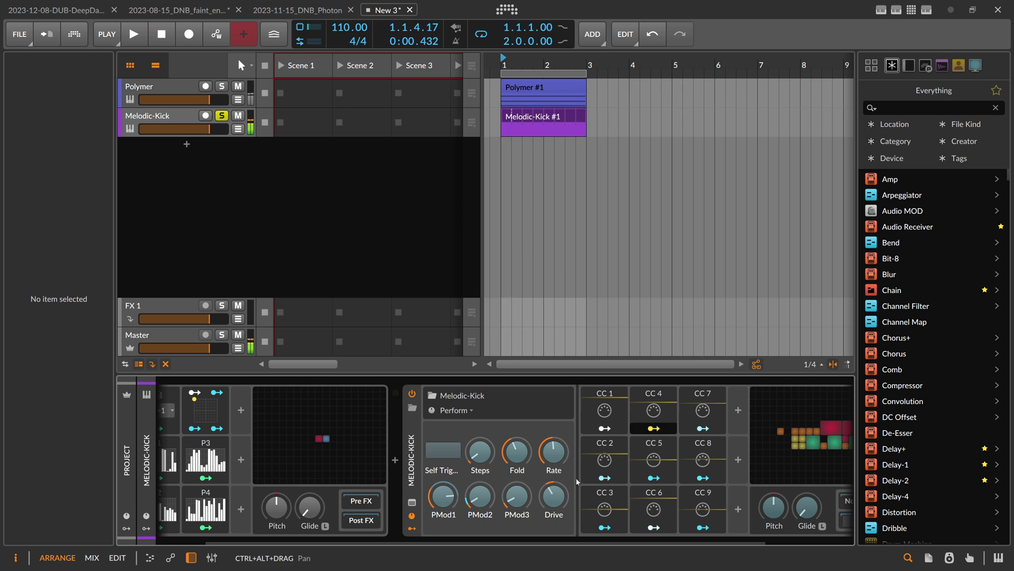
click(654, 428)
drag(518, 452, 518, 445)
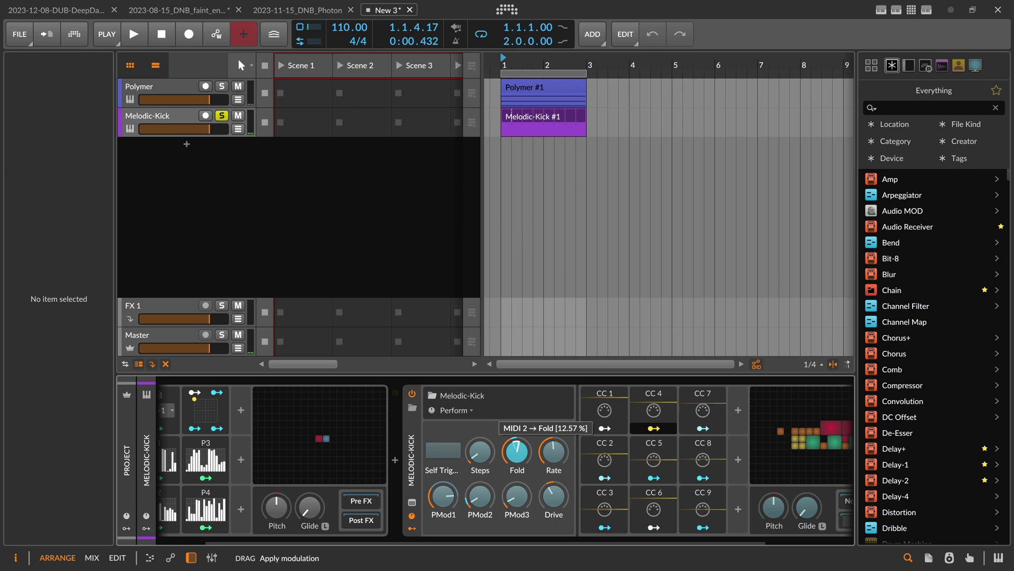
key(space)
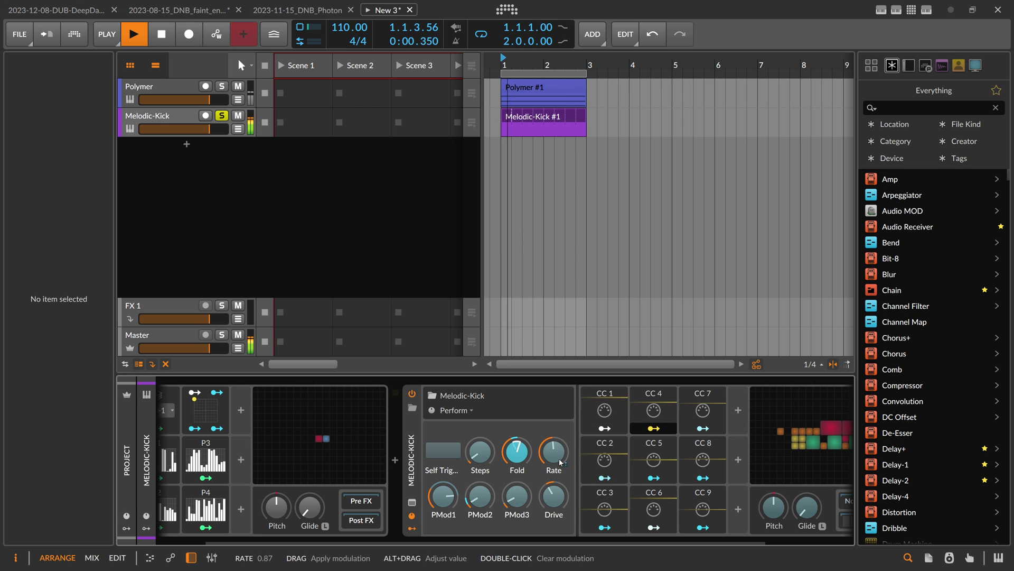
- Lower Melodic-Kick's Rate to 0.52 and map the CC 5 modulator to it with a positive amount
key(space)
drag(559, 453, 559, 456)
key(space)
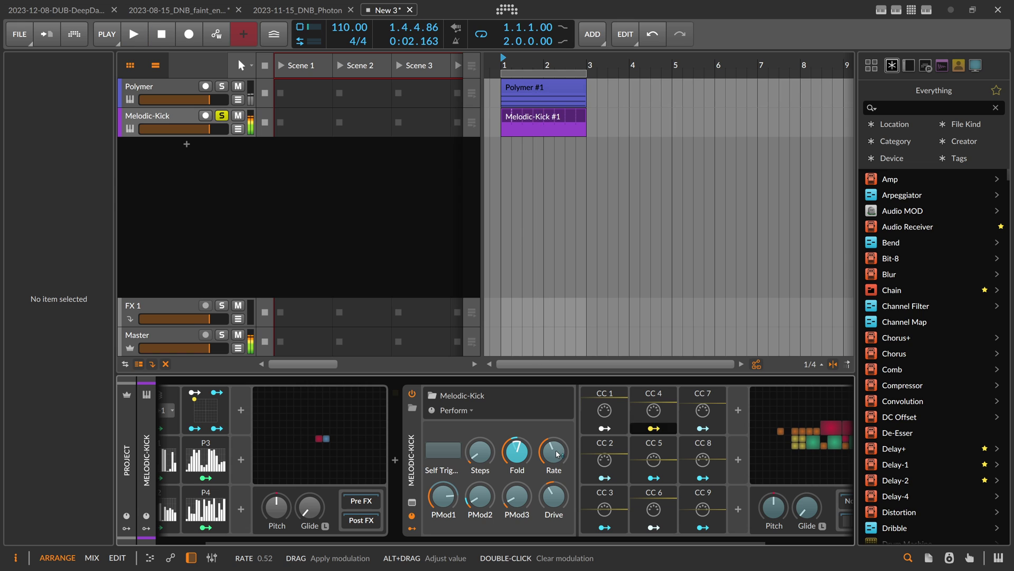
click(657, 479)
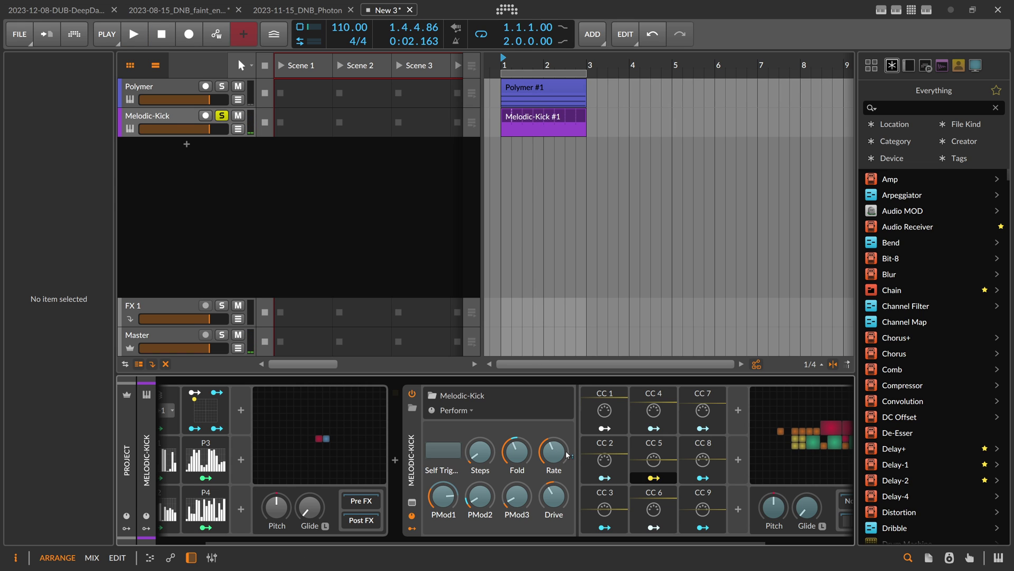
drag(558, 454, 553, 431)
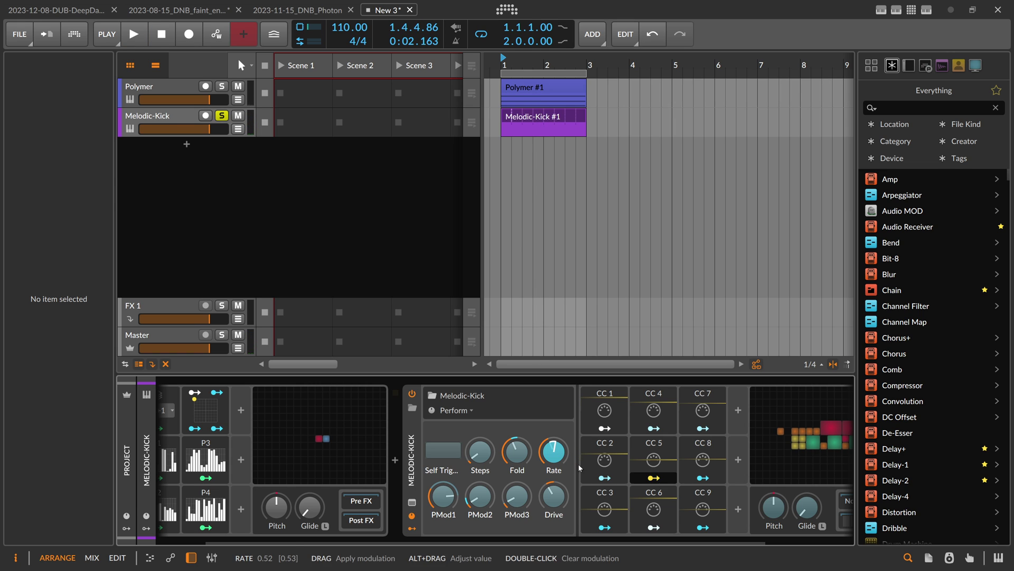
- Play the kick while moving its Generator's Vector-4 point across the field to the Top Right corner
key(space)
drag(544, 541, 492, 540)
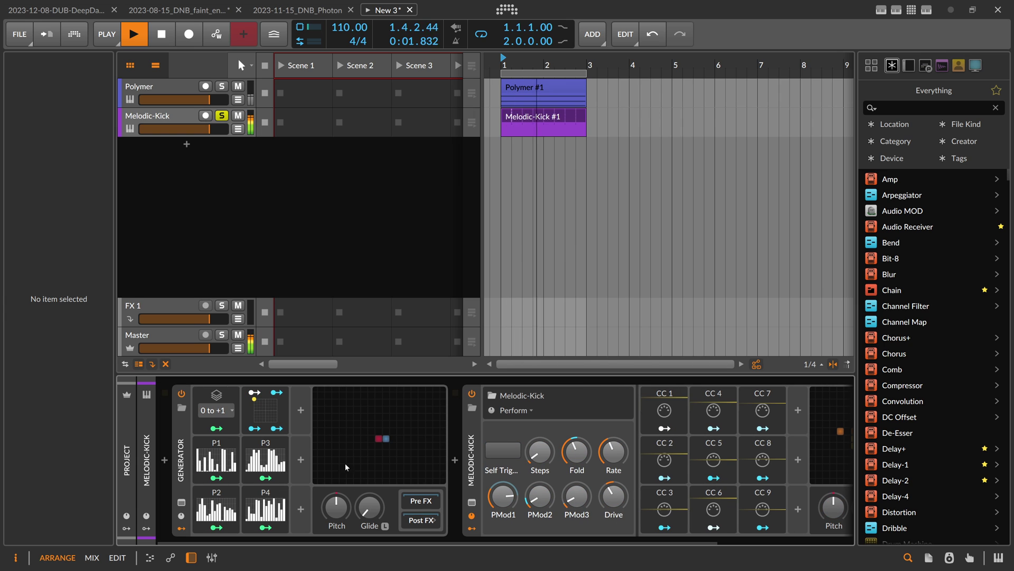
drag(263, 409, 256, 431)
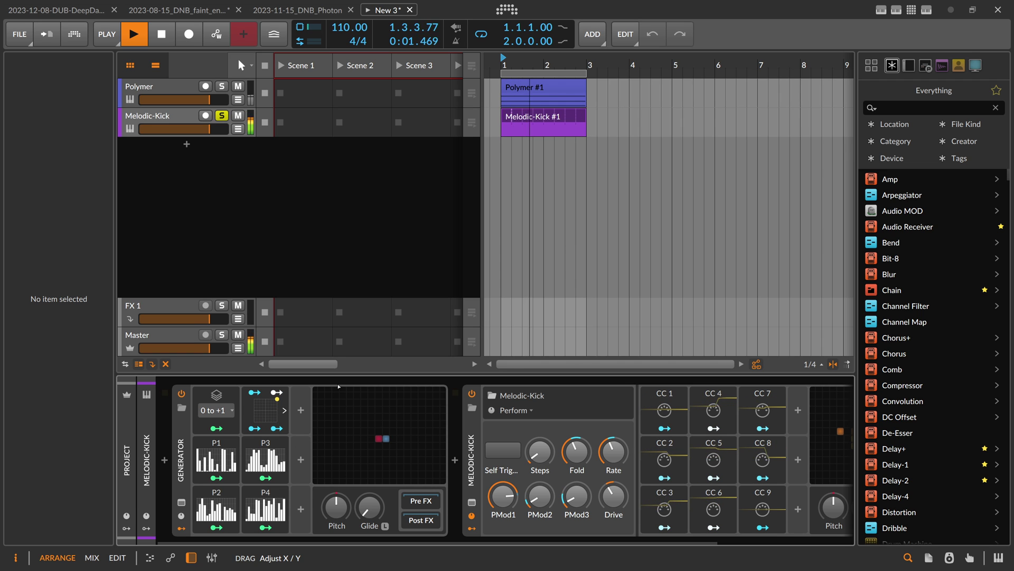
key(space)
- Randomize the P3 step pattern in Melodic-Kick's Generator and play the kick with it
click(283, 459)
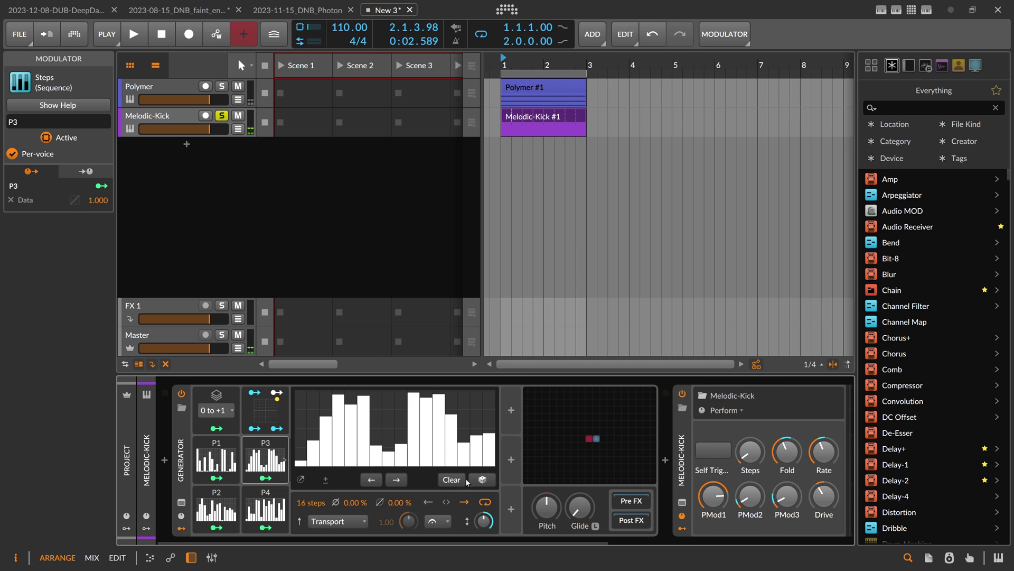
click(469, 480)
key(space)
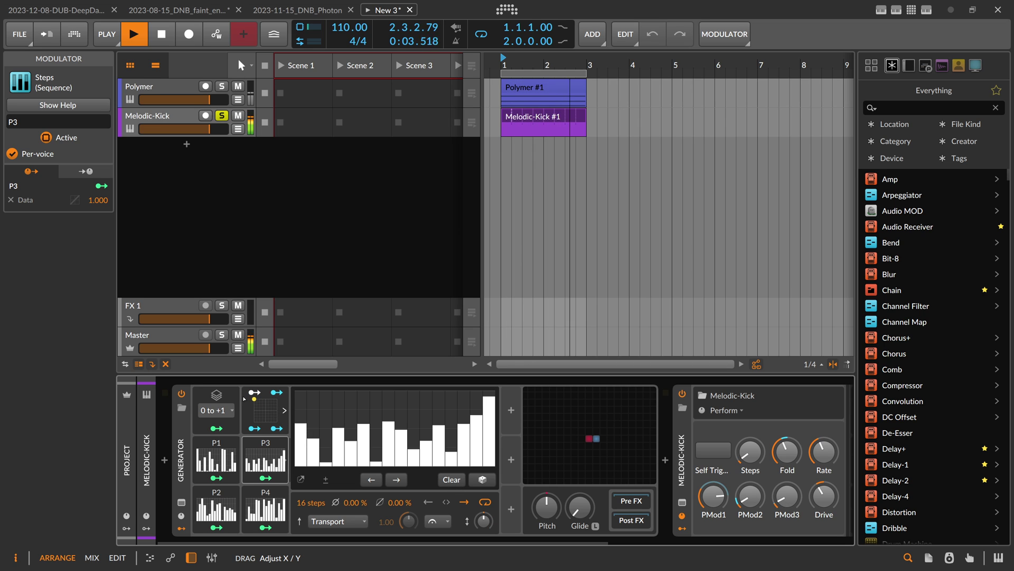
- View the P1 step pattern of Melodic-Kick's Generator during playback, then collapse it and stop
click(215, 463)
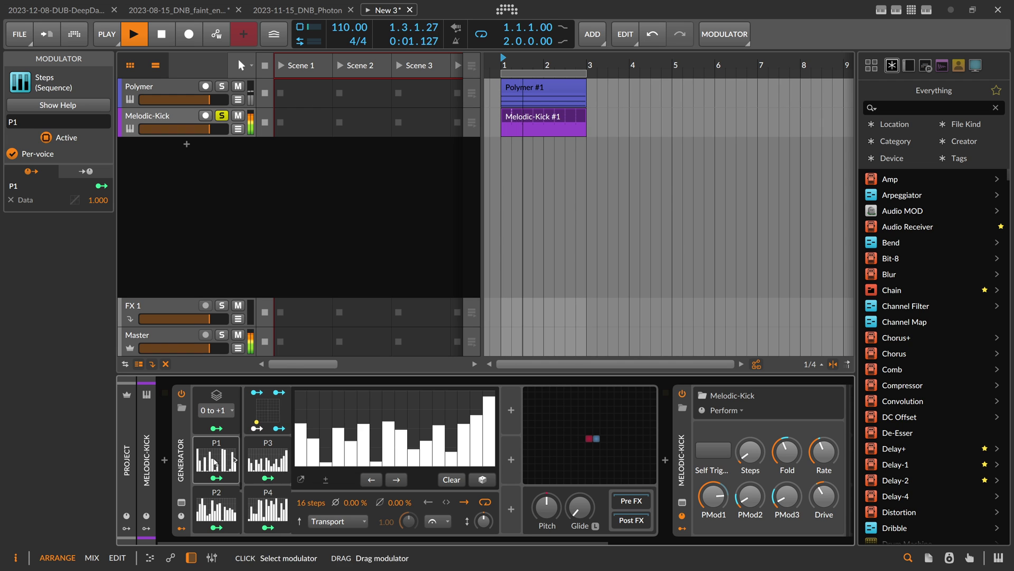
click(234, 460)
click(235, 459)
key(space)
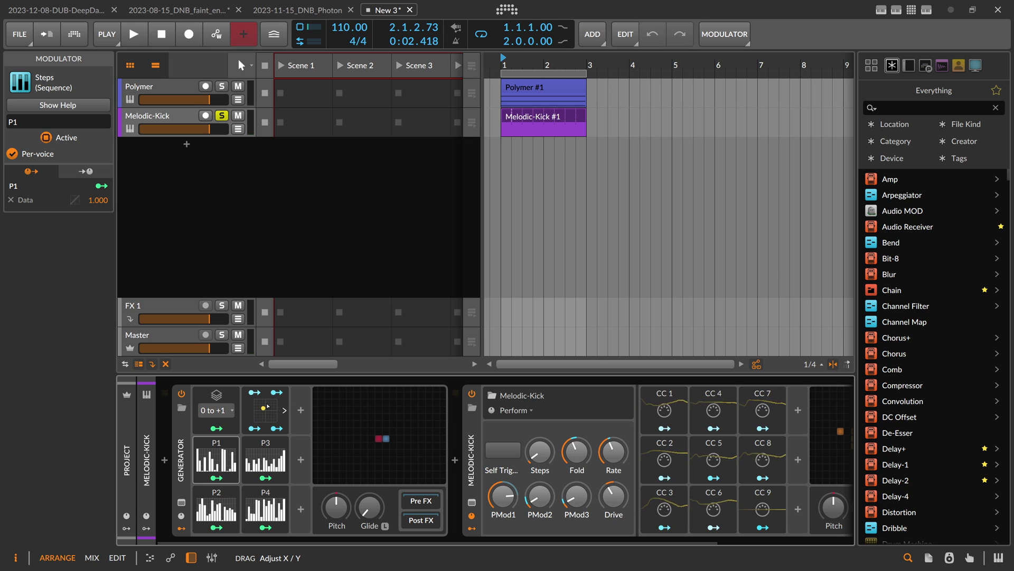
- Move the Vector-4 point of Melodic-Kick's Generator to the Top Left corner and back to the centre
drag(255, 418, 266, 405)
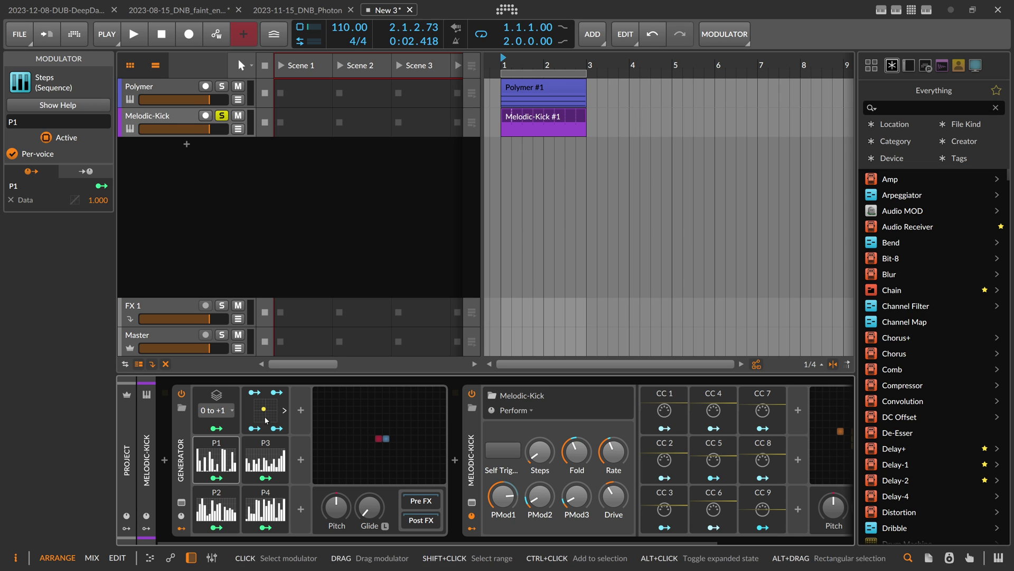
drag(289, 423, 246, 398)
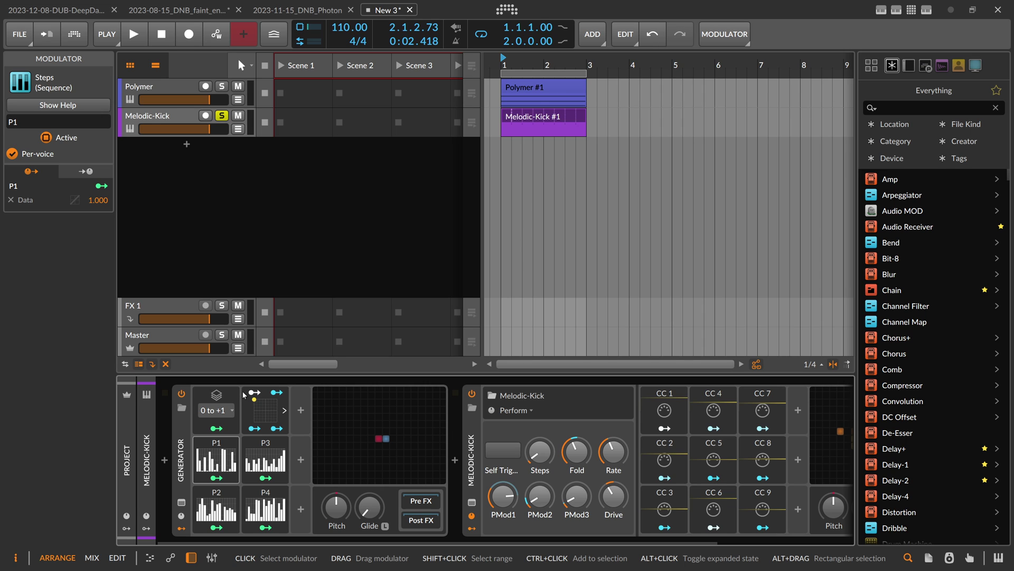
drag(247, 399, 266, 410)
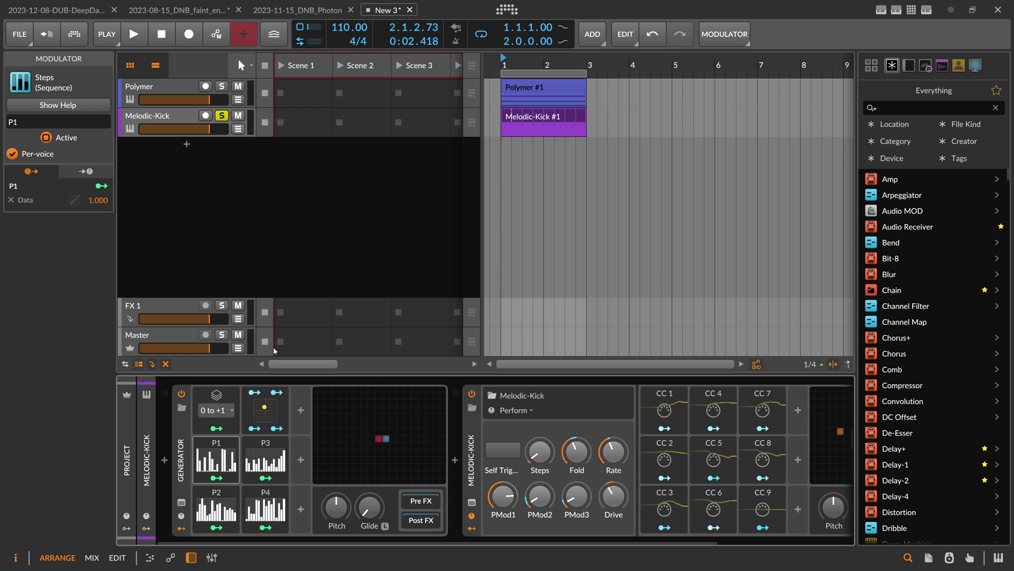
- Unsolo the Melodic-Kick track and play both tracks with the Polymer track's devices shown
click(163, 92)
key(space)
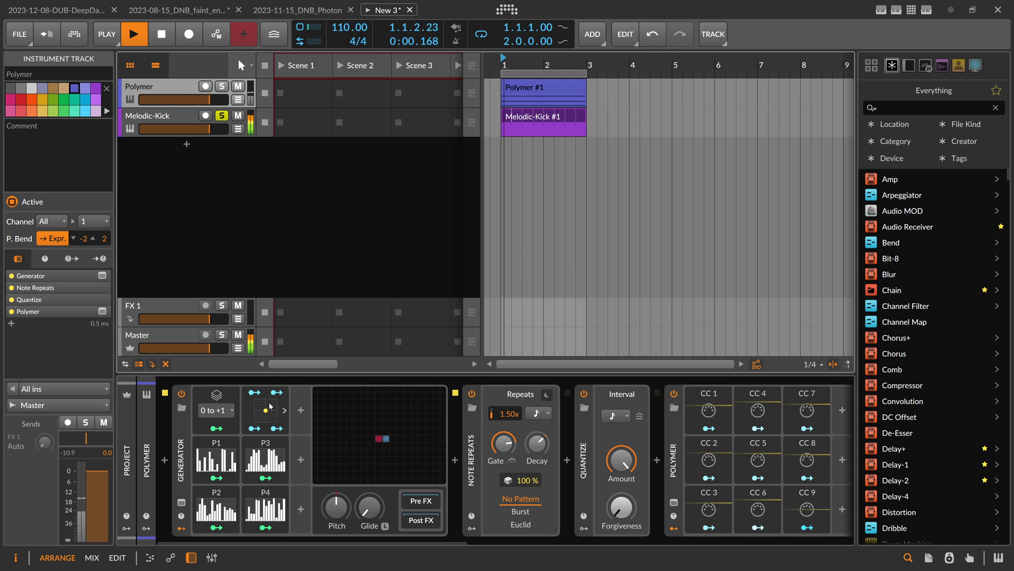
key(space)
click(222, 115)
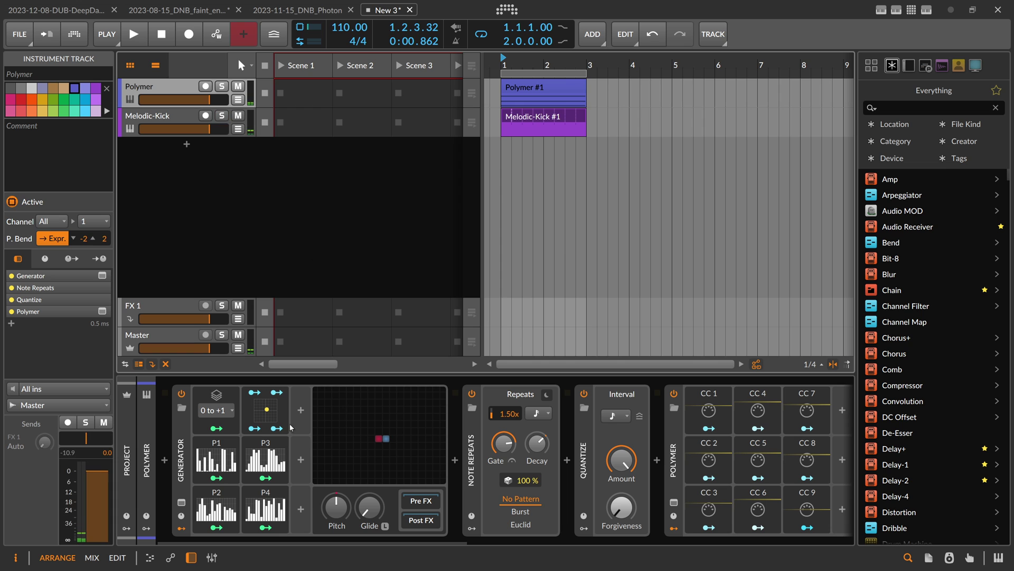
key(space)
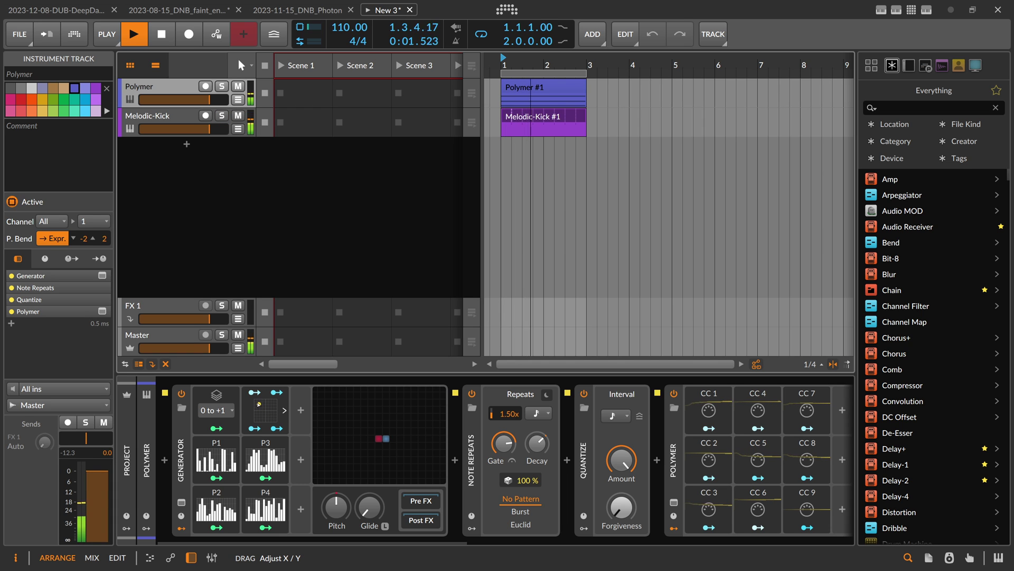
- During playback, move Melodic-Kick's Vector-4 point to the Bottom Right corner and Polymer's to the Top Right corner
click(179, 122)
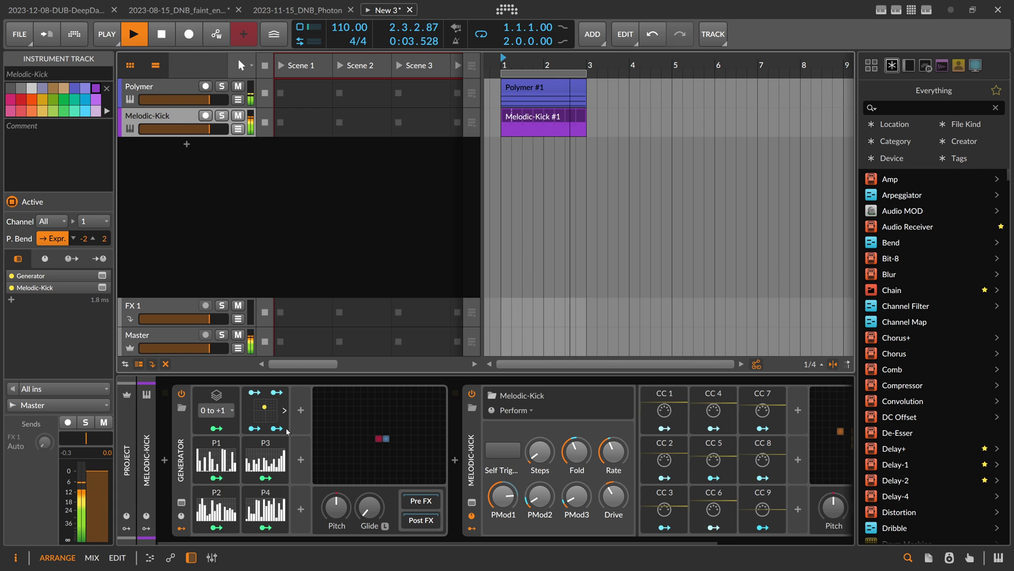
drag(267, 409, 292, 441)
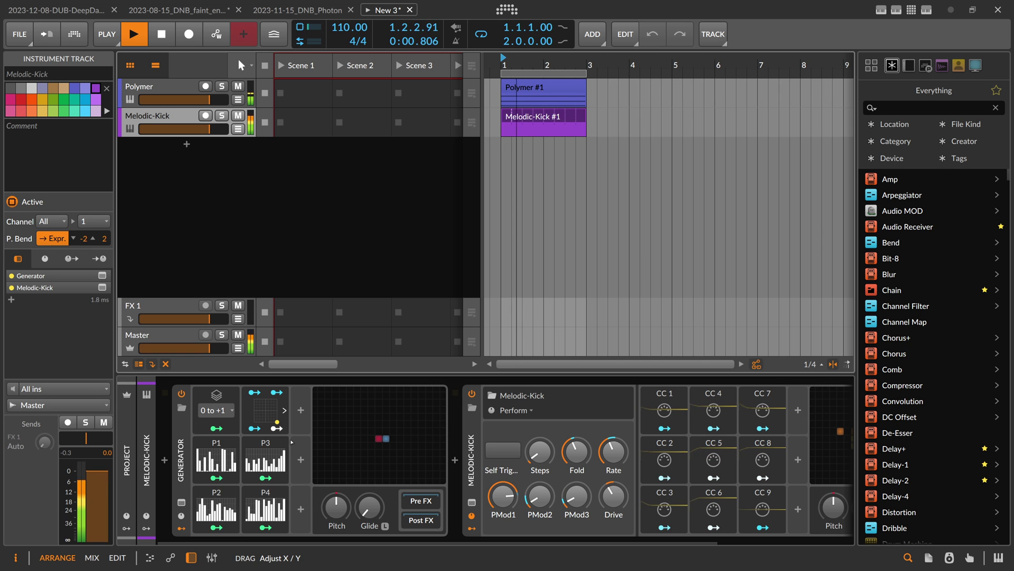
click(185, 93)
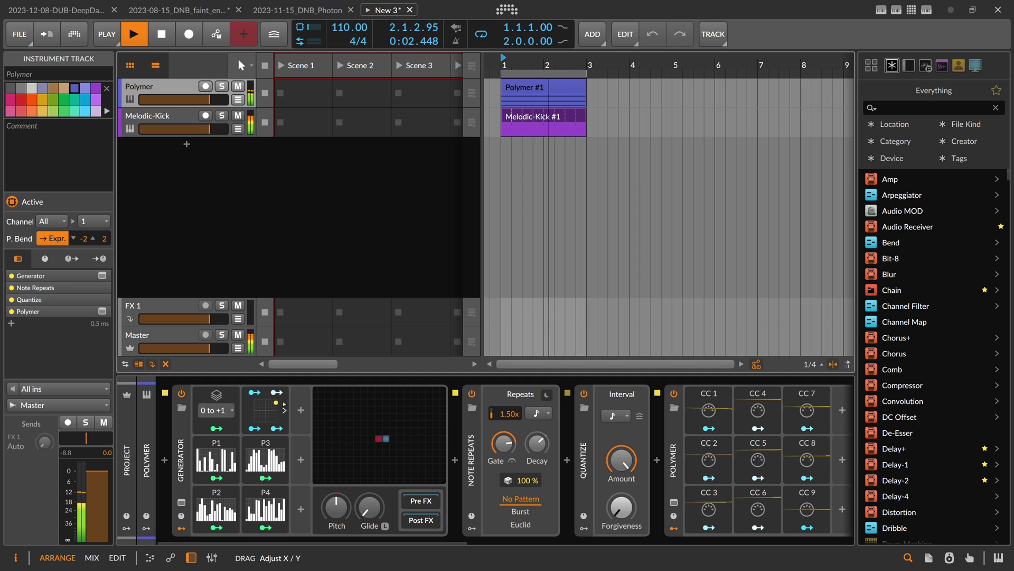
key(space)
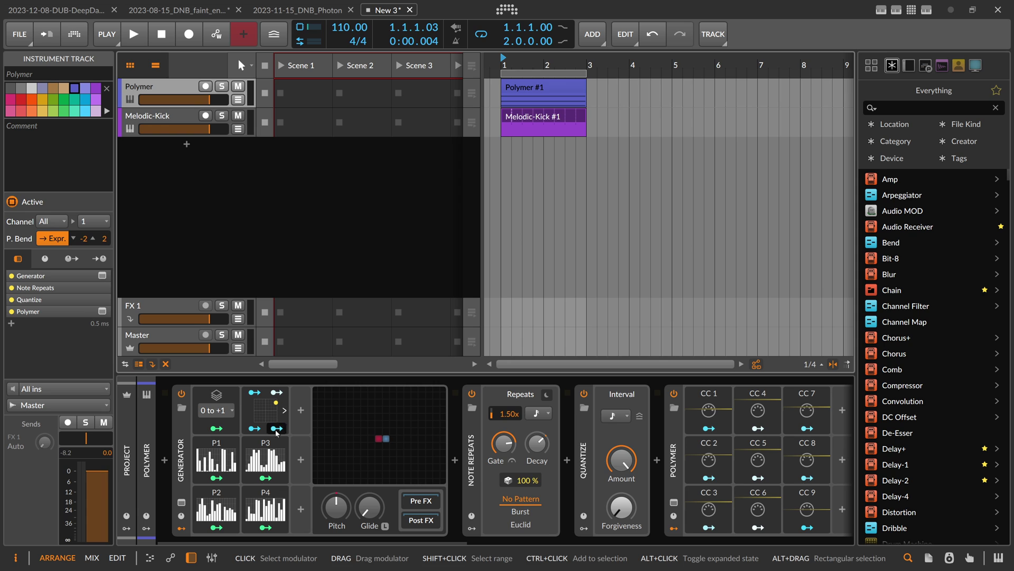
- Inspect the Vector-4 modulator and the P2 and P3 step patterns in Polymer's Generator
click(284, 410)
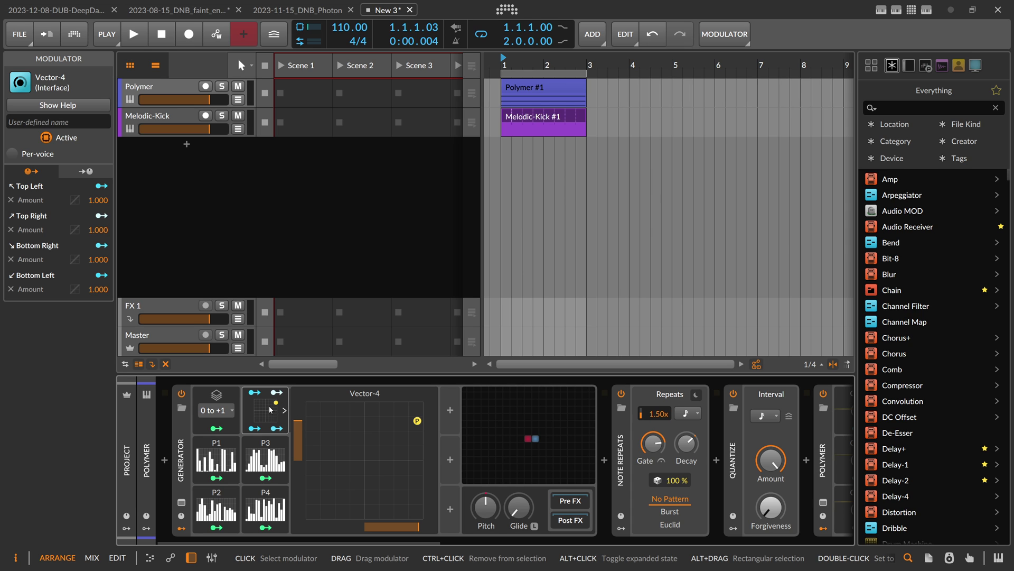
click(265, 509)
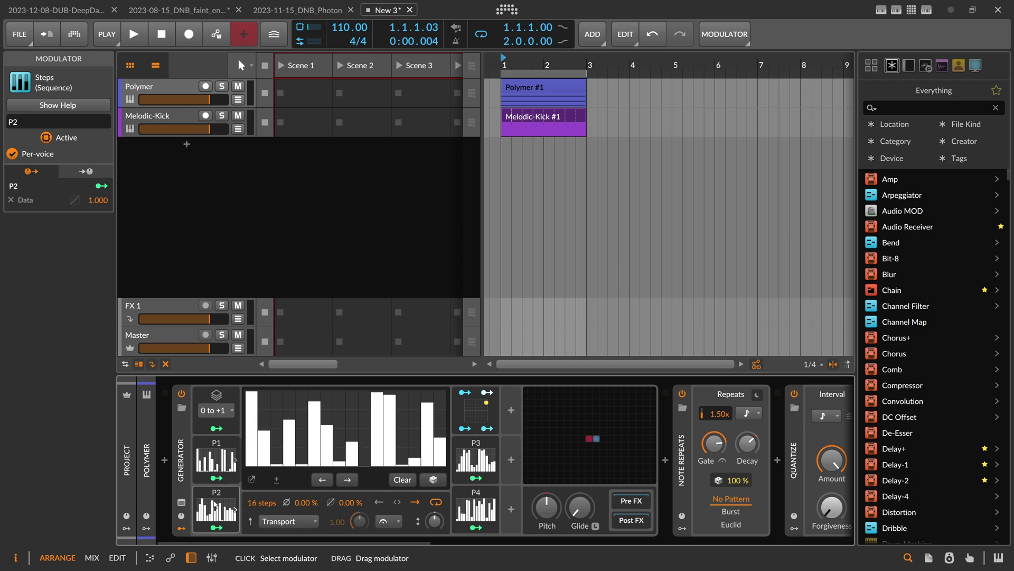
click(275, 459)
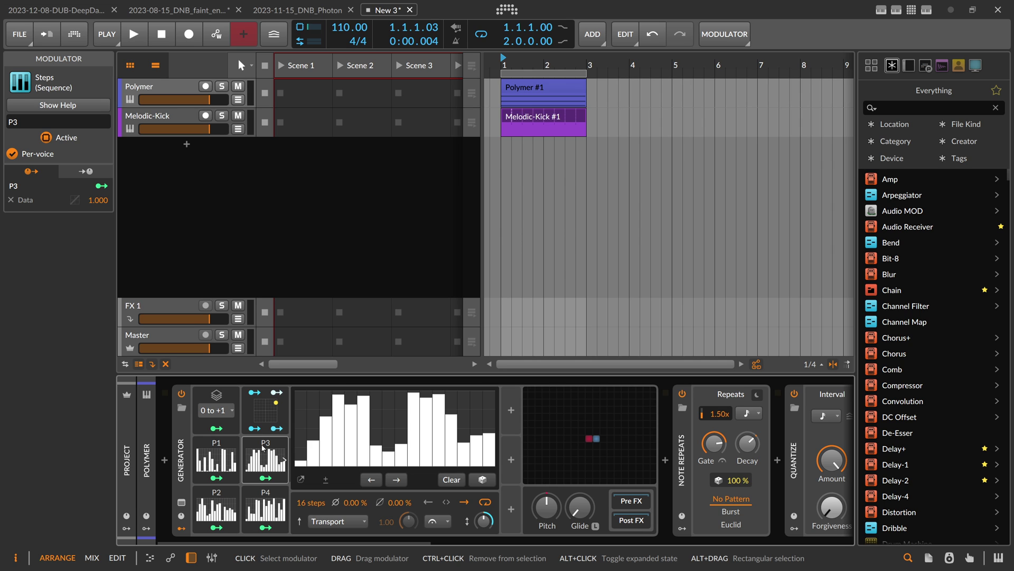
click(264, 448)
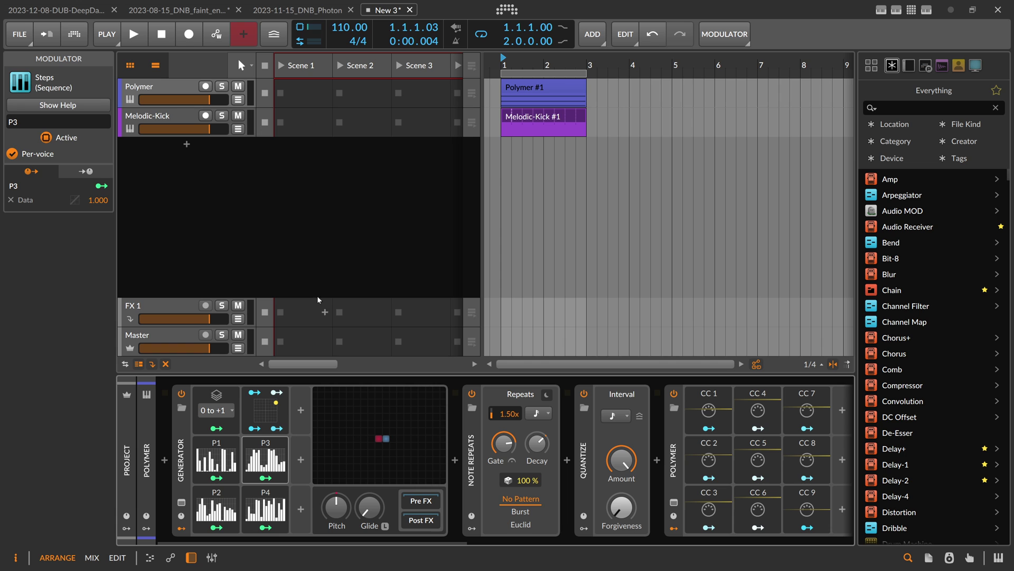
click(315, 229)
- Activate the audio engine in the 2023-12-08-DUB project and play it with the Master volume lowered
click(83, 12)
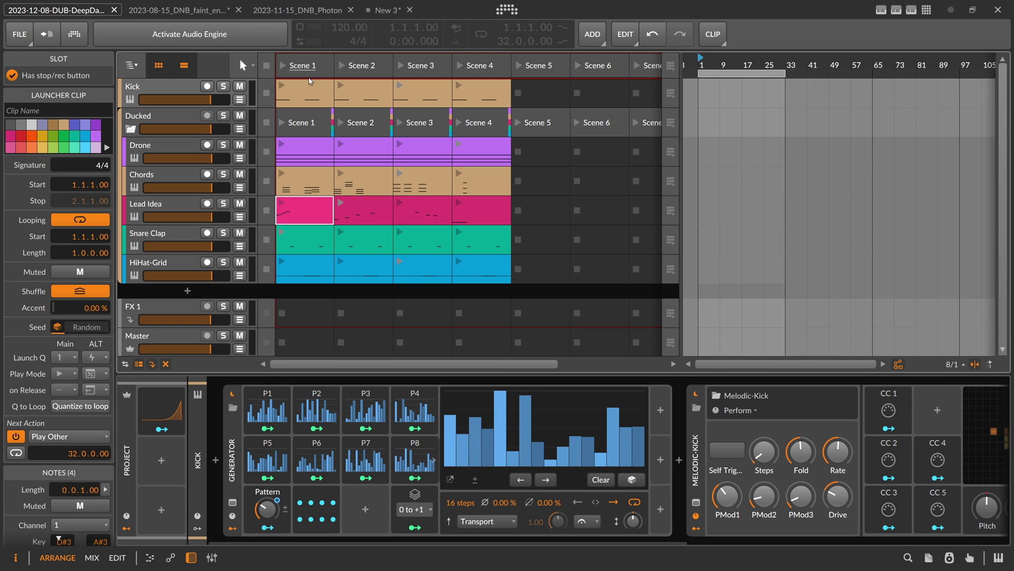
click(229, 43)
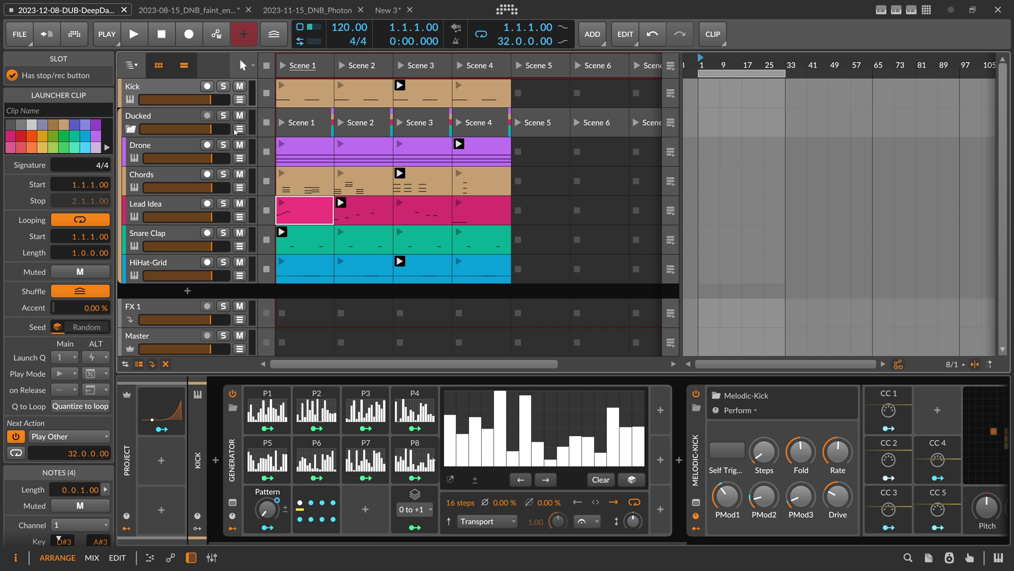
click(143, 37)
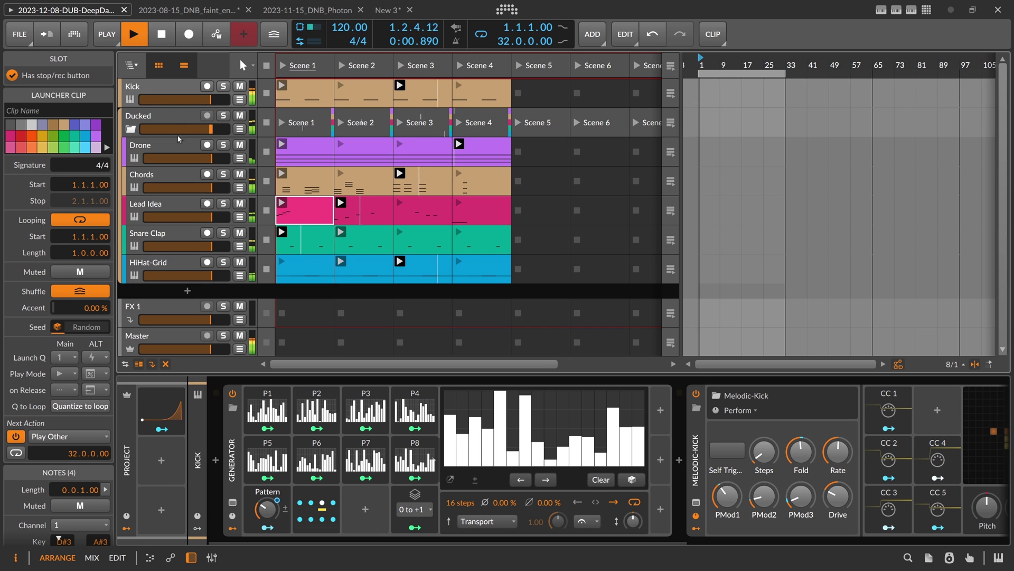
drag(213, 353, 201, 352)
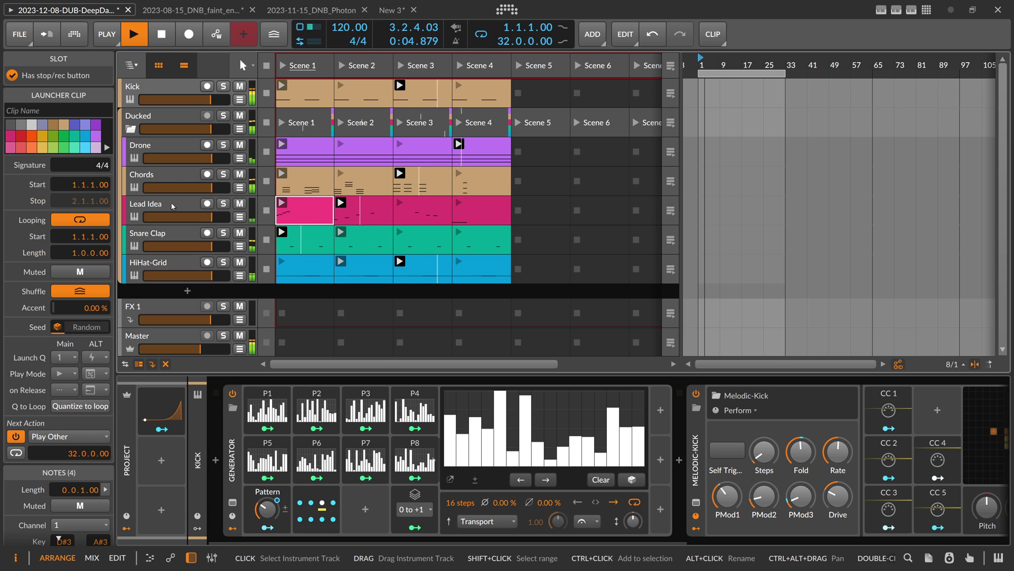
- Show the device chains of the Chords and Drone tracks and briefly audition Drone in solo
click(165, 175)
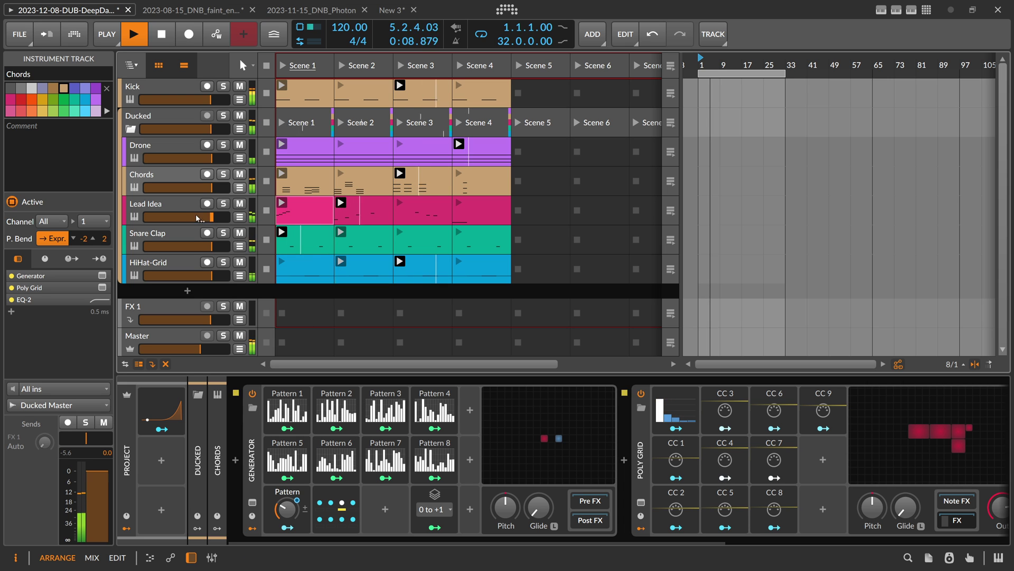
click(152, 149)
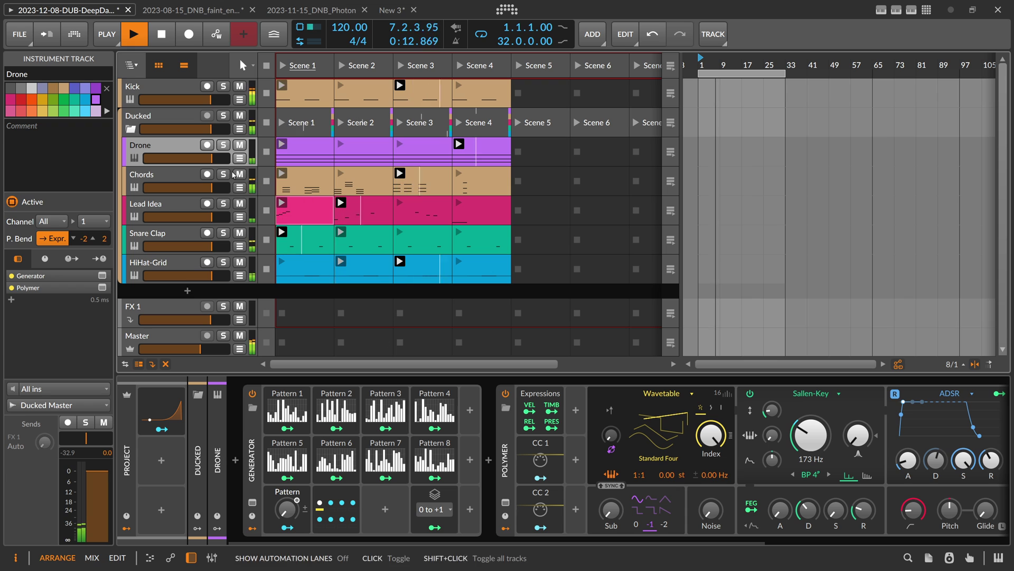
click(223, 145)
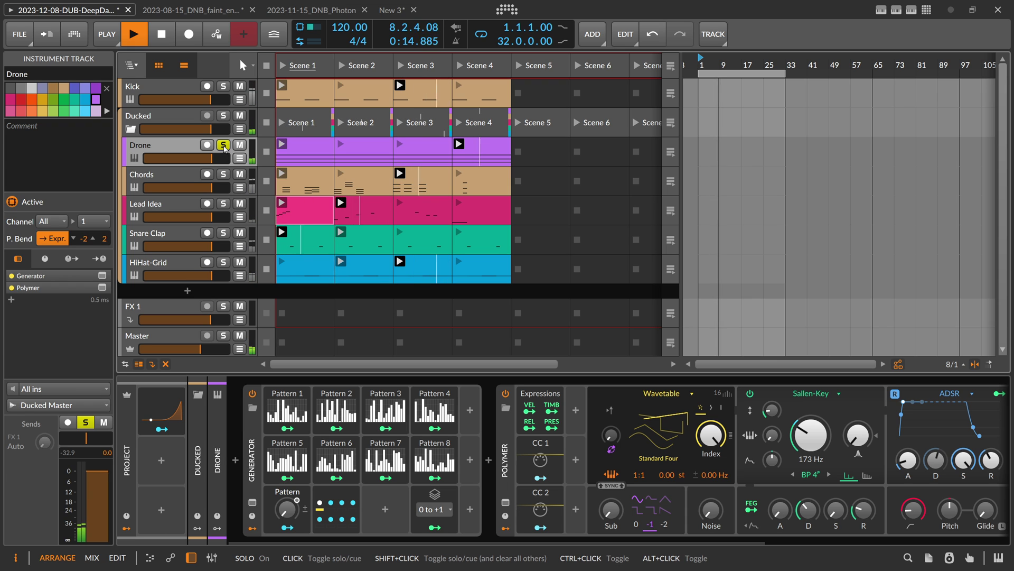
click(223, 146)
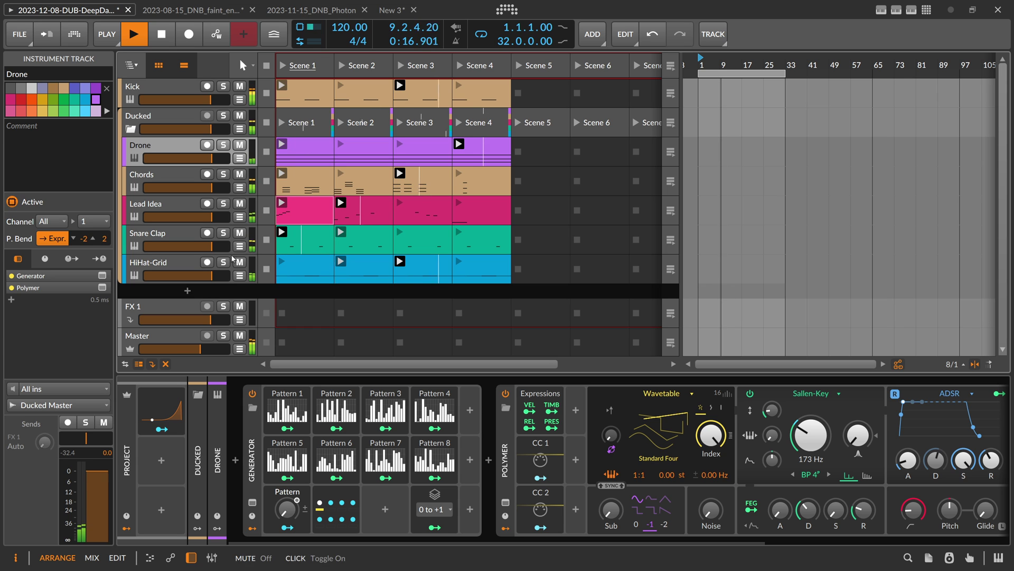
- Solo the HiHat-Grid track, restart playback and sweep its Generator's Pattern knob through different patterns before stopping
click(177, 264)
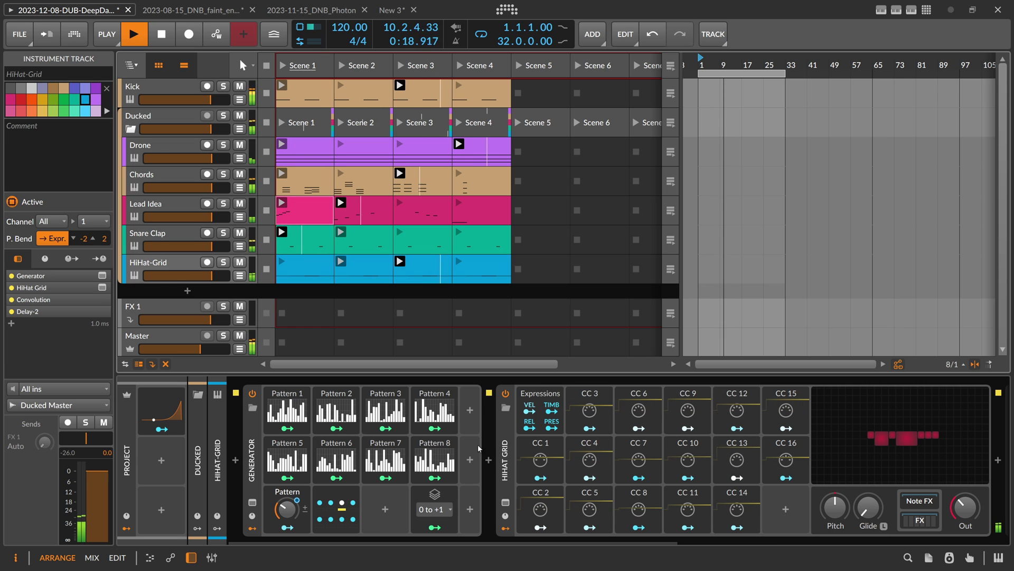
key(s)
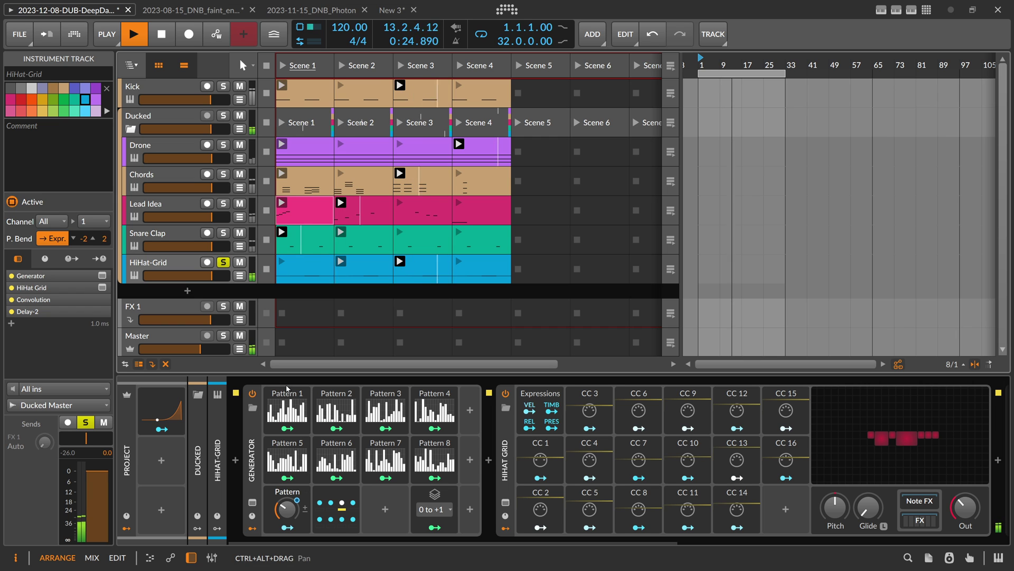
key(space)
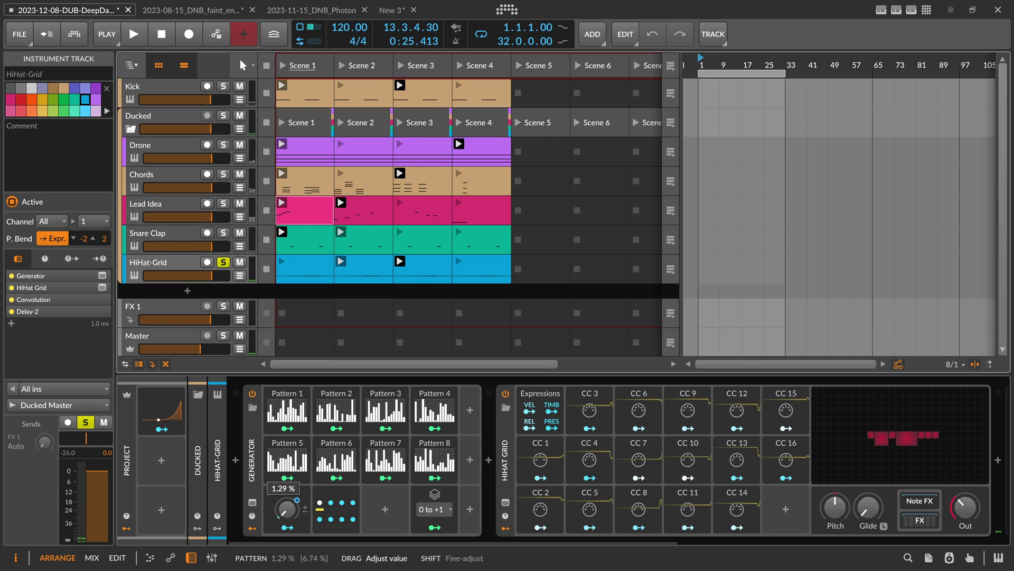
key(space)
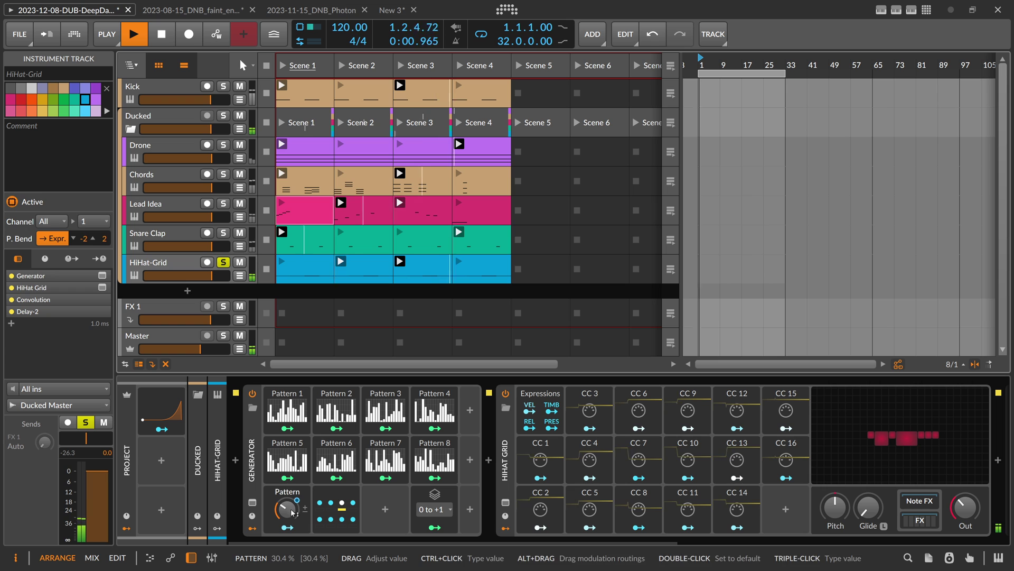
drag(290, 508, 290, 458)
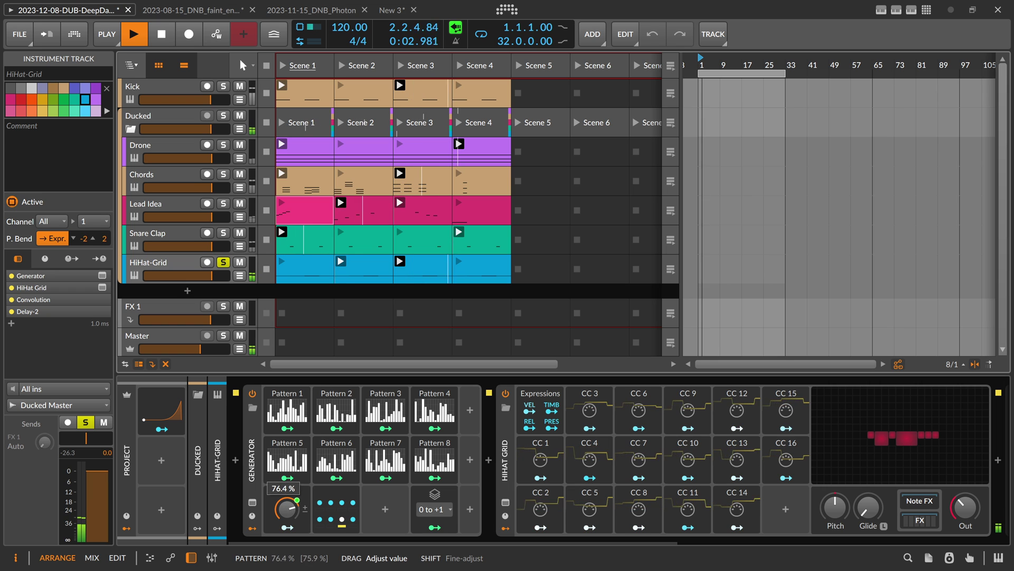
drag(201, 348, 201, 349)
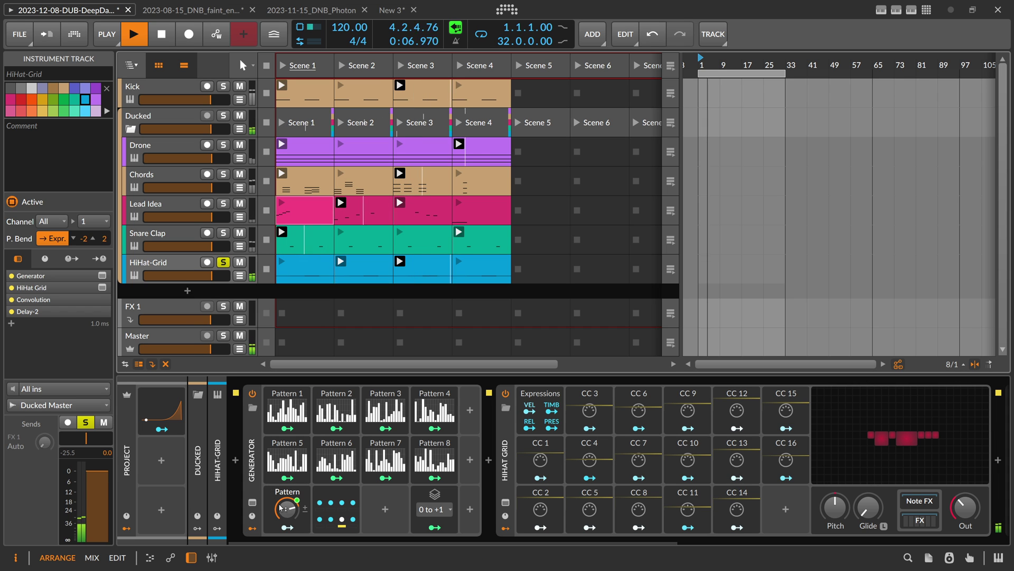
mouse_move(286, 509)
mouse_down()
mouse_move(286, 533)
mouse_move(286, 476)
mouse_move(288, 513)
mouse_up()
key(space)
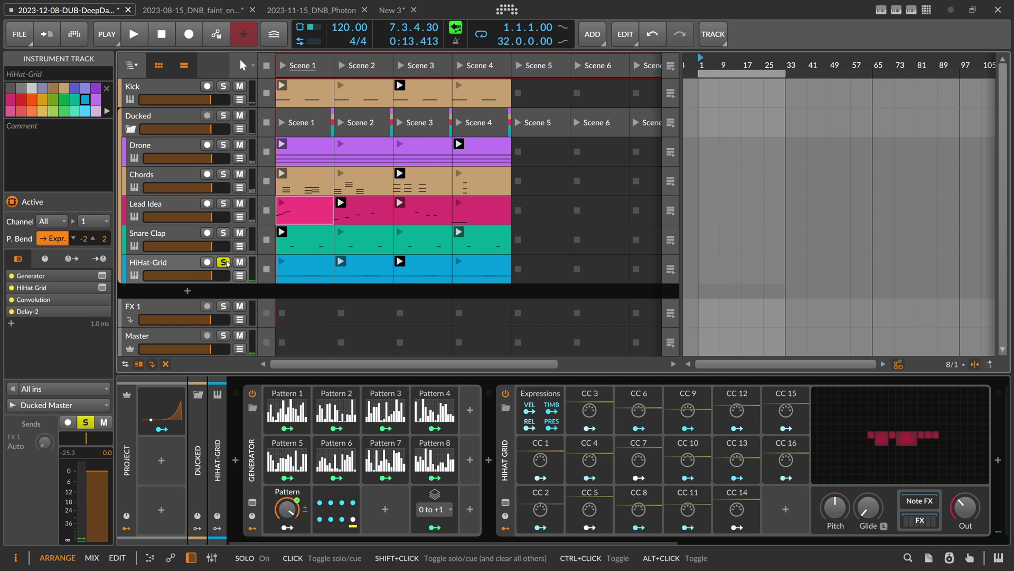
- Solo the Snare Clap track instead, play it while varying its Generator's Pattern knob, and stop playback
click(199, 235)
click(222, 234)
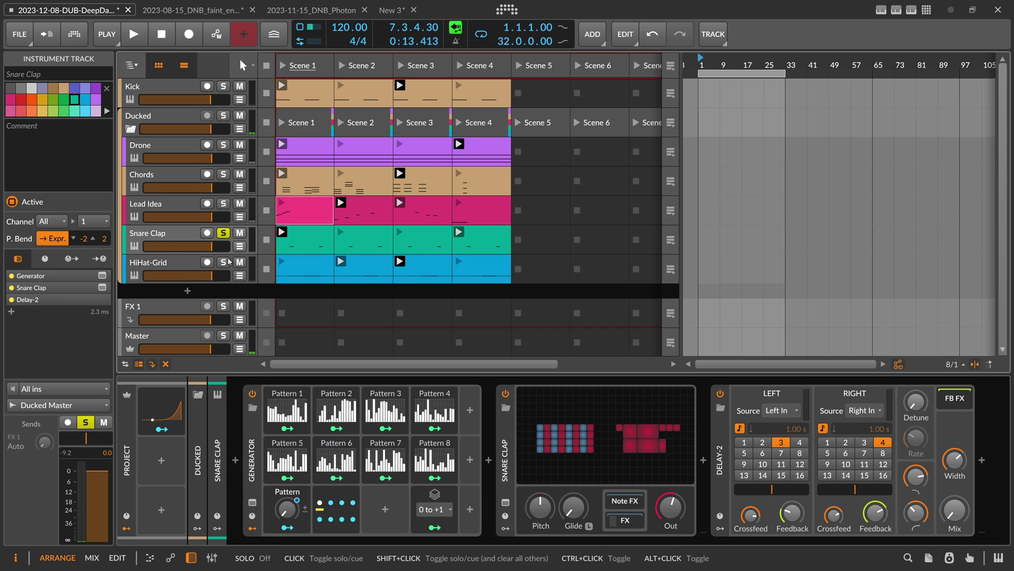
key(space)
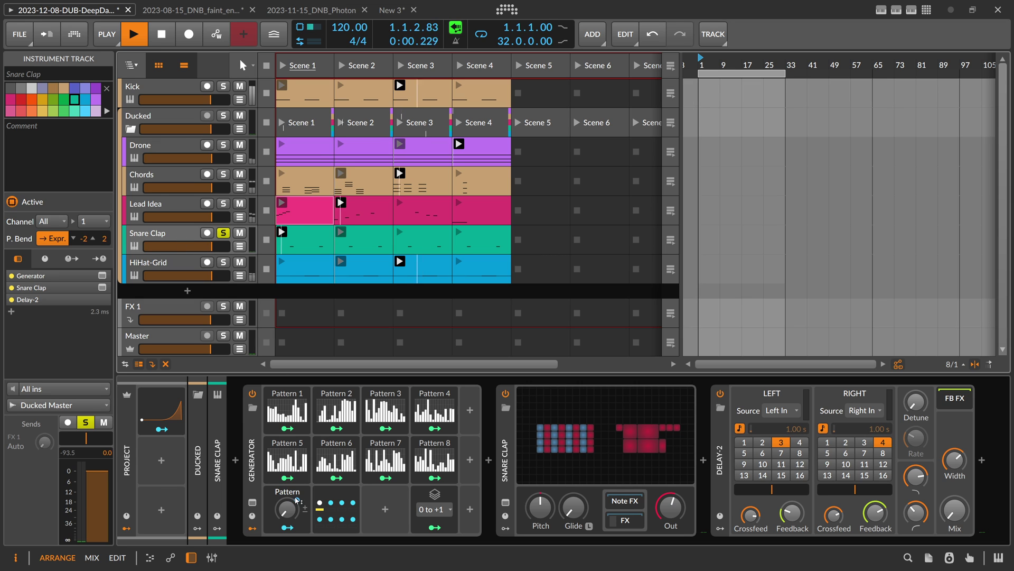
mouse_move(289, 506)
mouse_down()
mouse_move(290, 461)
mouse_move(290, 490)
mouse_up()
key(space)
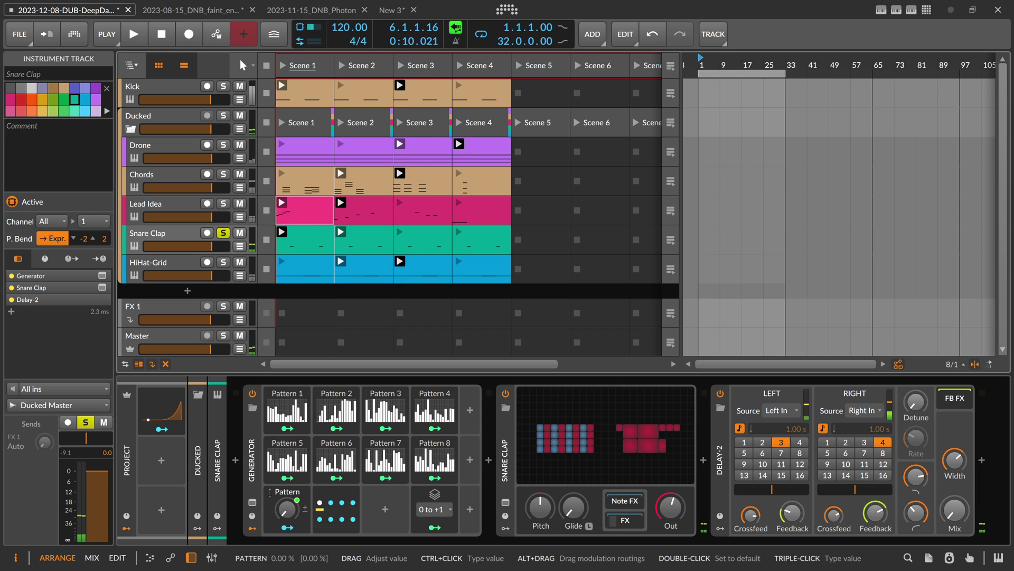
- Open the Snare Clap Poly Grid patch and examine its noise, envelope and filter modules
click(508, 454)
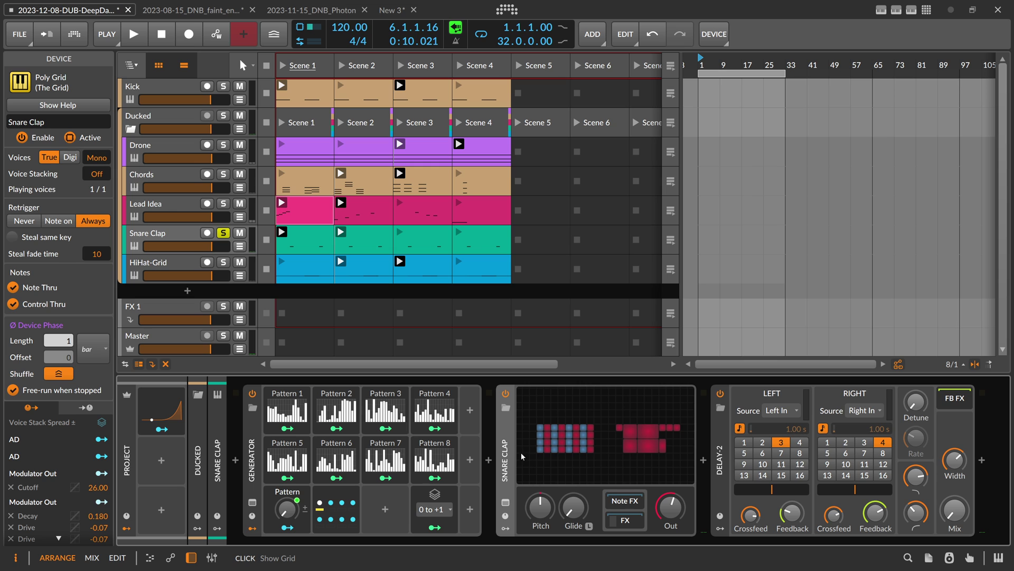
click(563, 440)
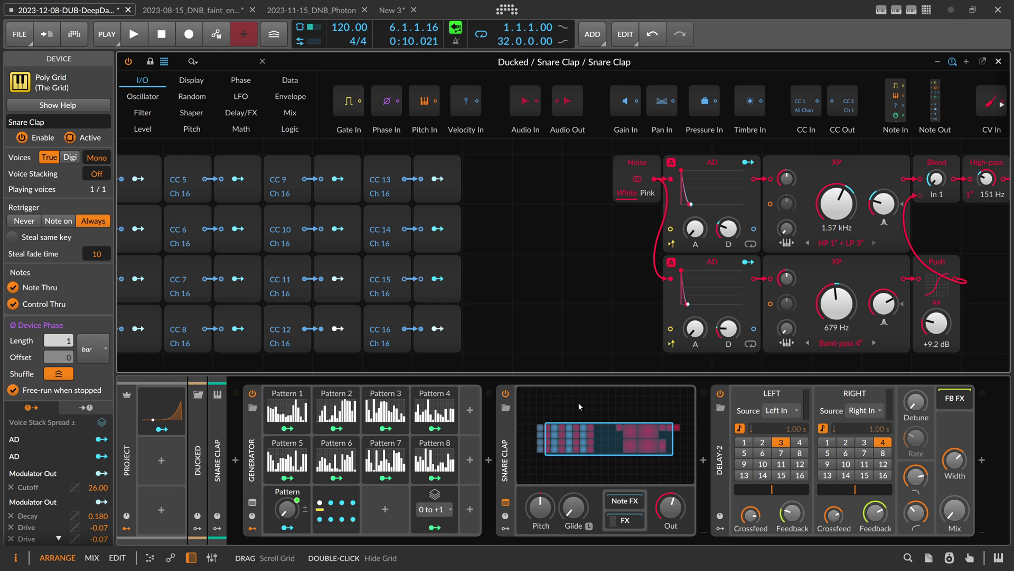
drag(562, 264, 327, 273)
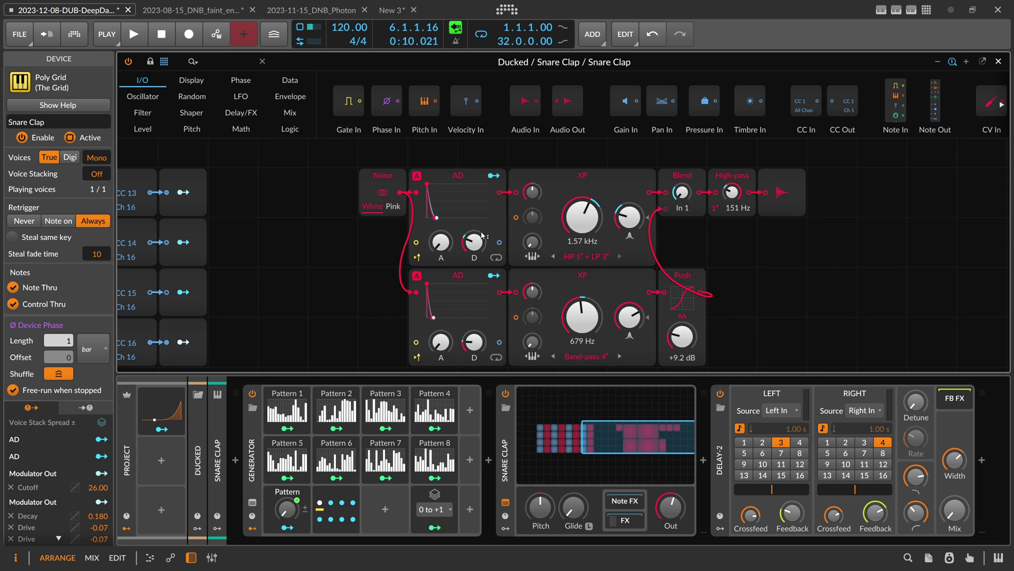
click(392, 191)
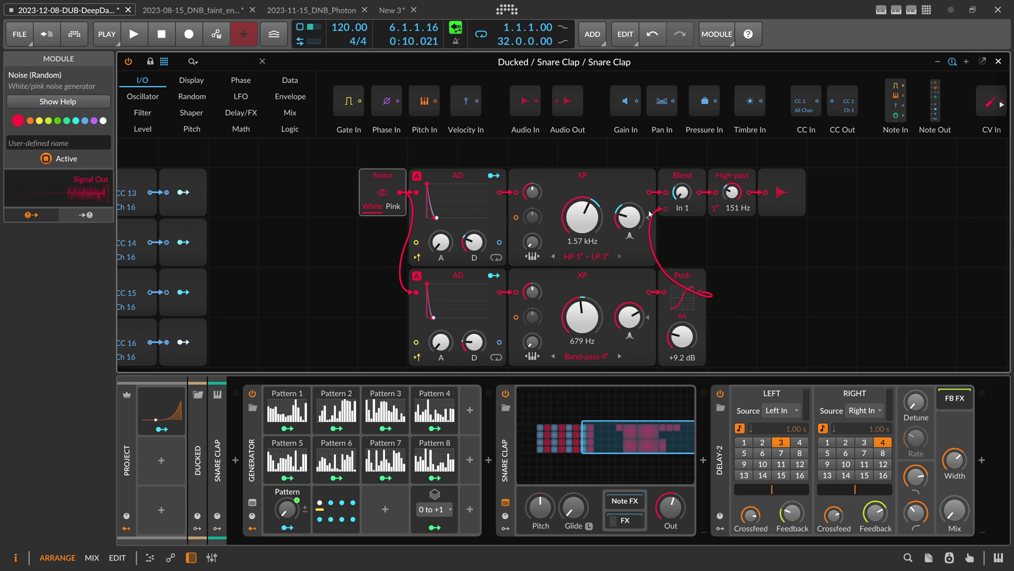
- Inspect the CC In modules and the parameters modulated by CC 1 in the Snare Clap patch, and close the grid
drag(310, 255, 639, 241)
scroll(571, 239, down, 1)
click(417, 210)
click(230, 199)
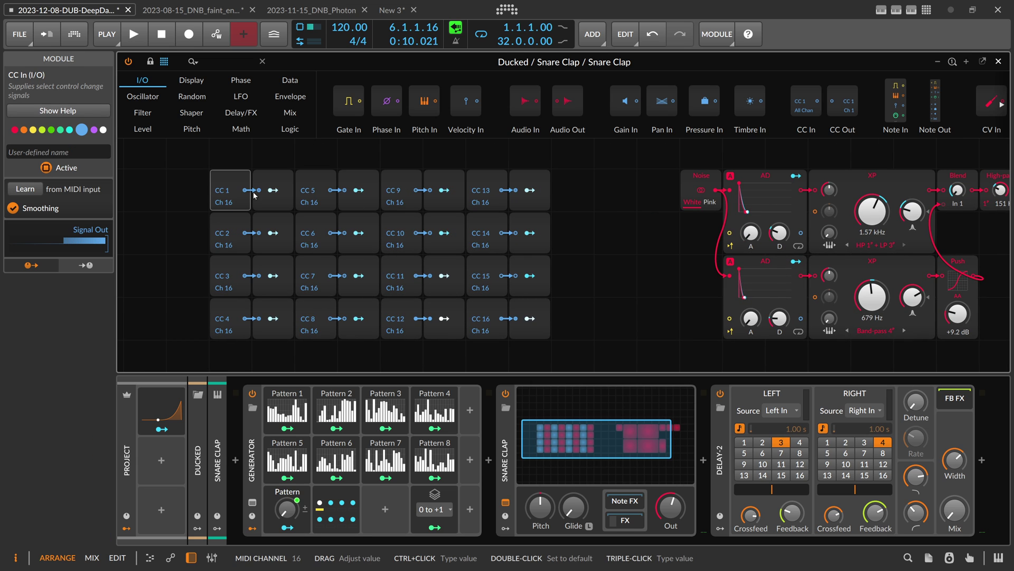
drag(254, 195, 720, 249)
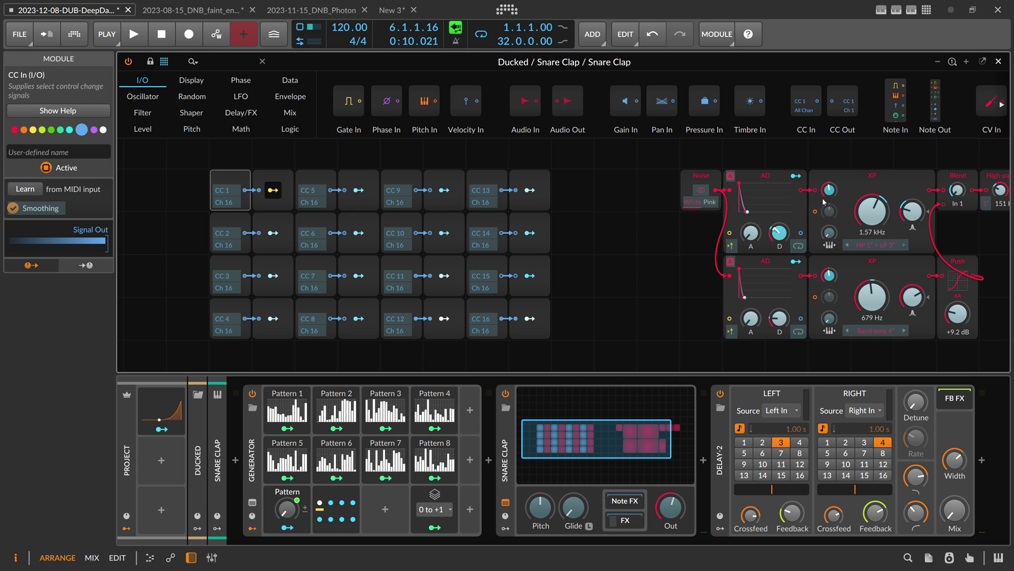
scroll(625, 259, right, 3)
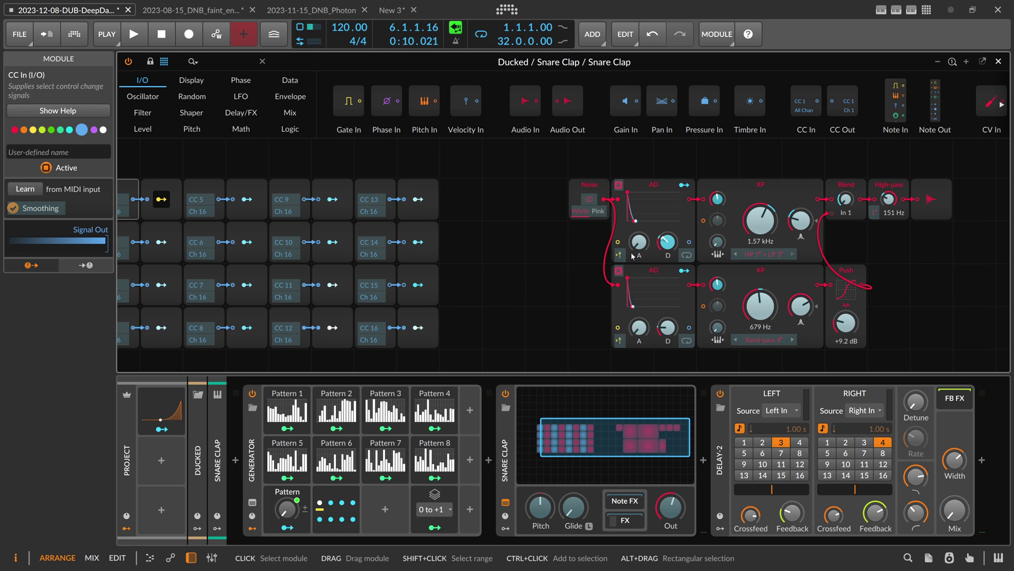
click(161, 200)
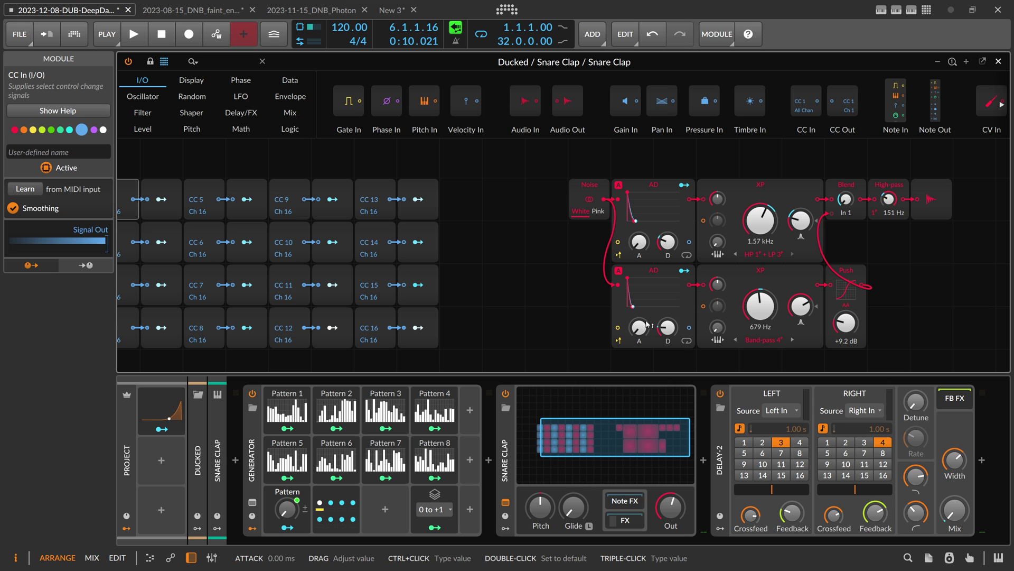
click(998, 61)
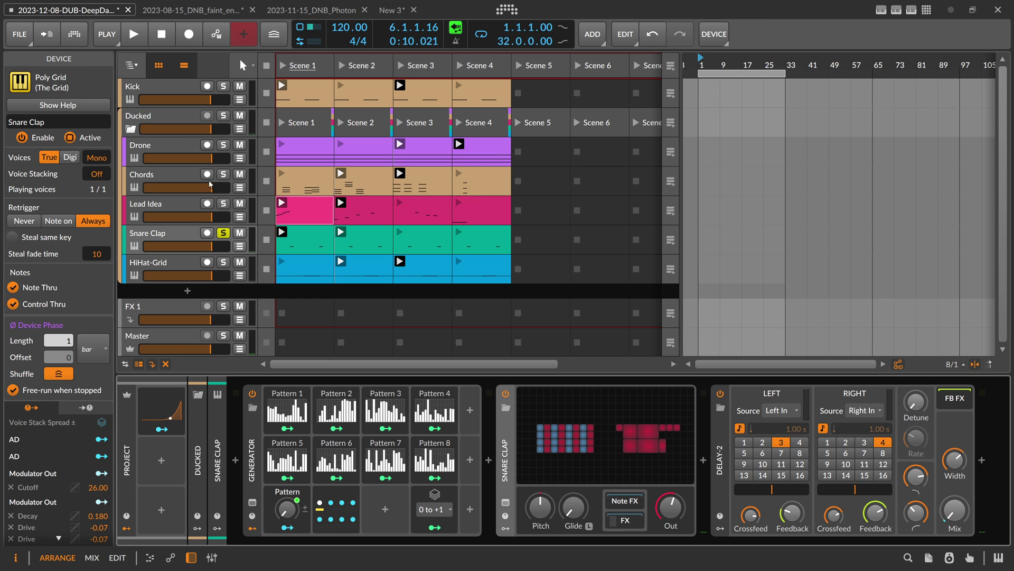
- Unsolo the Snare Clap track and play the whole project with the Kick track's devices shown
click(224, 233)
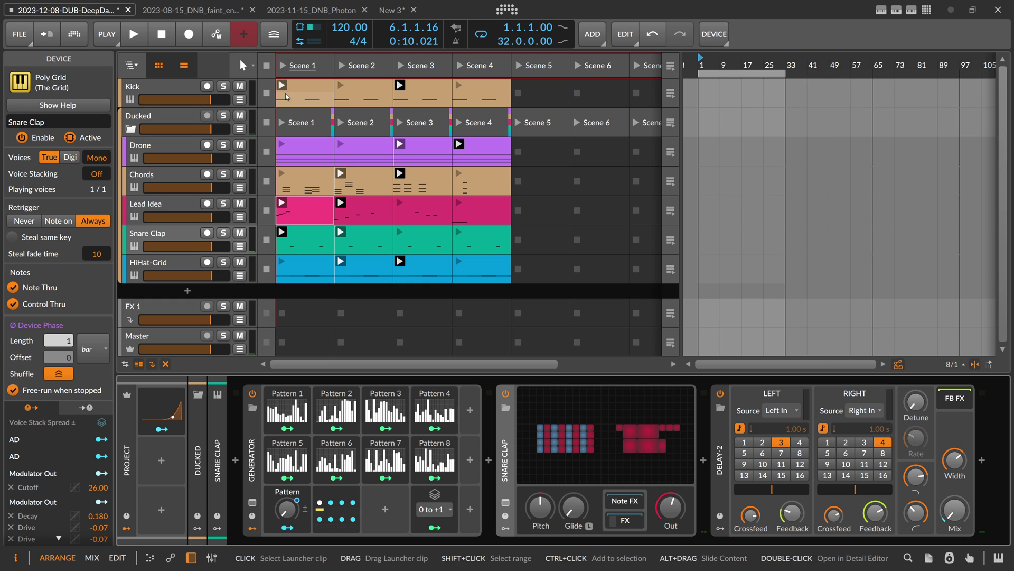
click(145, 42)
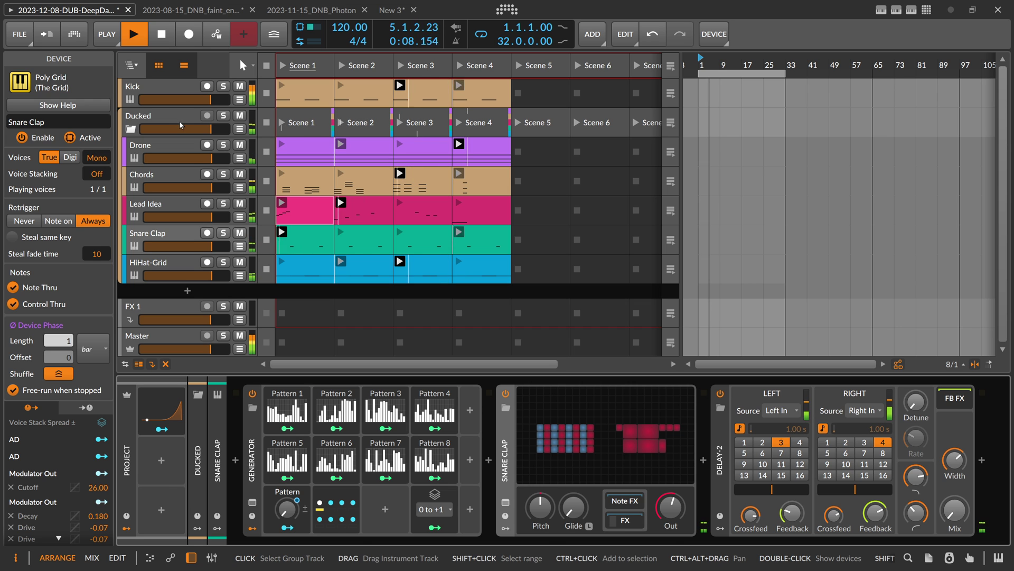
click(172, 101)
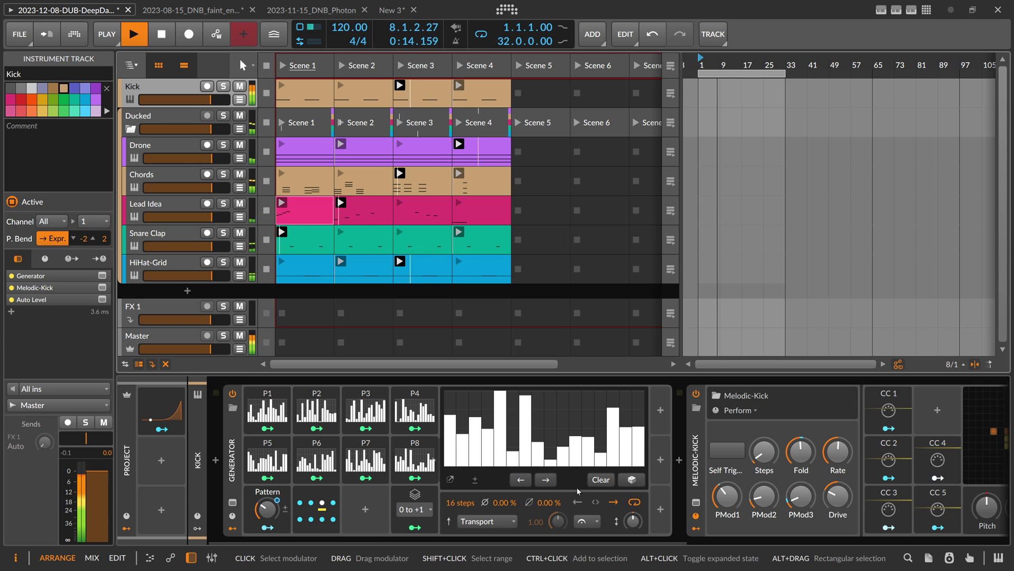
- Look through the Kick track's device chain, collapse the Generator's expanded step editor and select the P8 modulator
scroll(736, 488, right, 5)
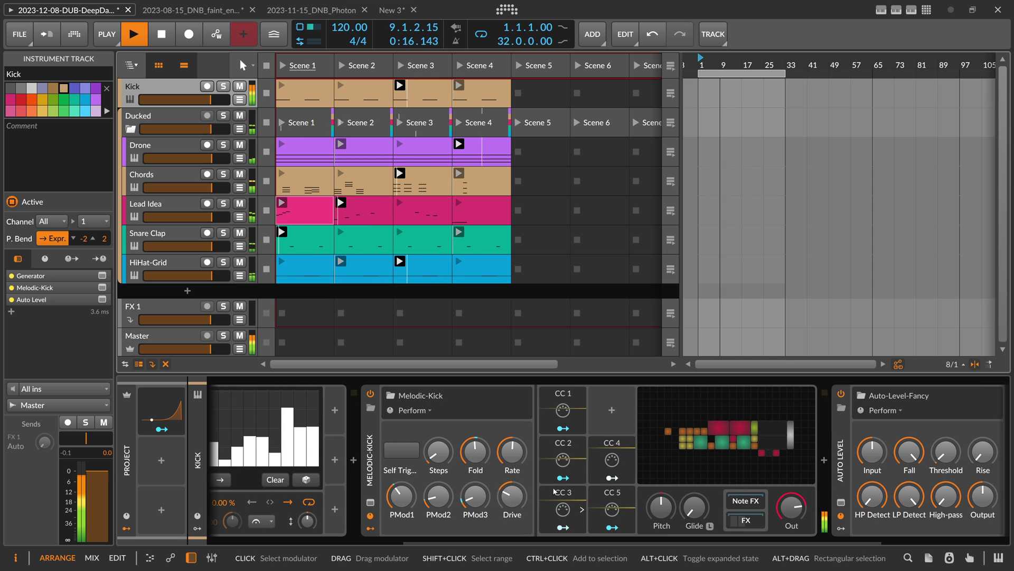
scroll(585, 544, right, 5)
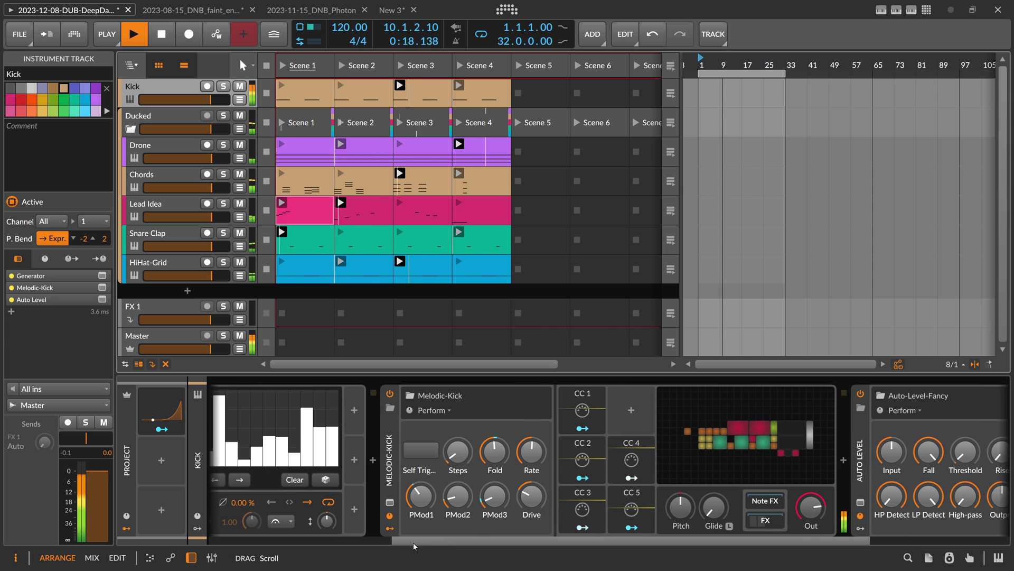
scroll(584, 544, left, 10)
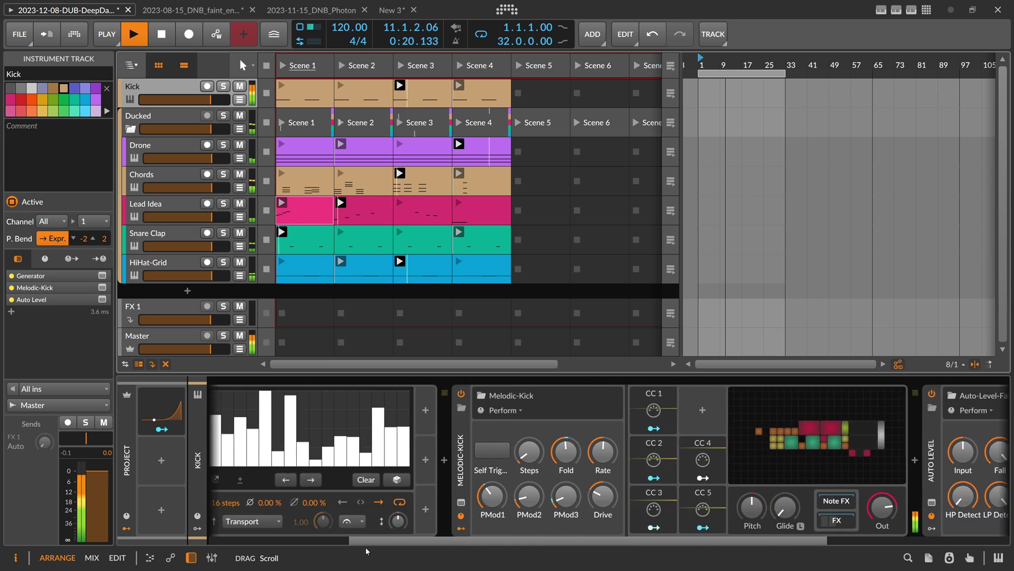
click(404, 458)
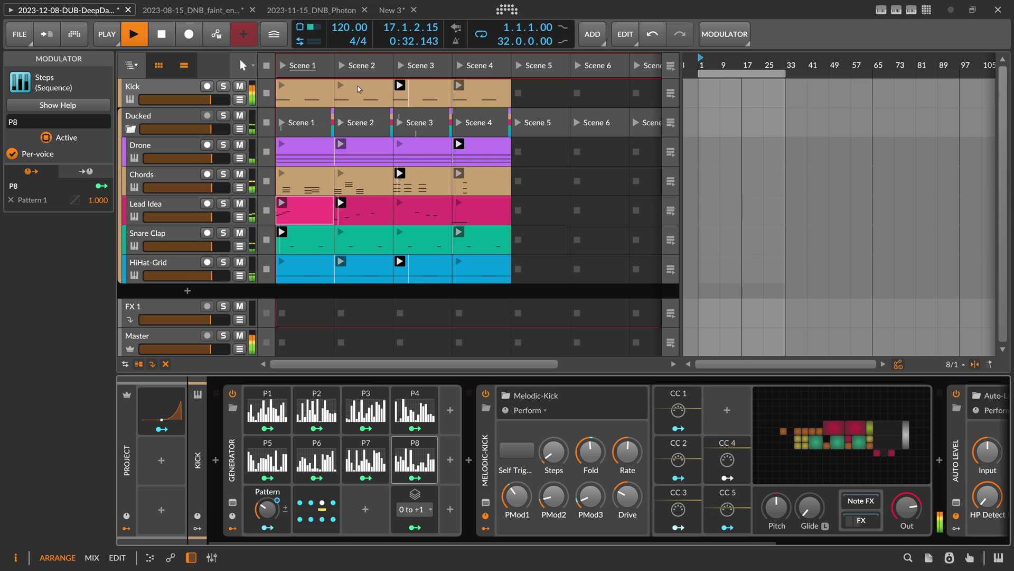
- Launch Scene 2, Scene 1, Scene 4 and Scene 2 again during playback, and stop the transport
click(341, 65)
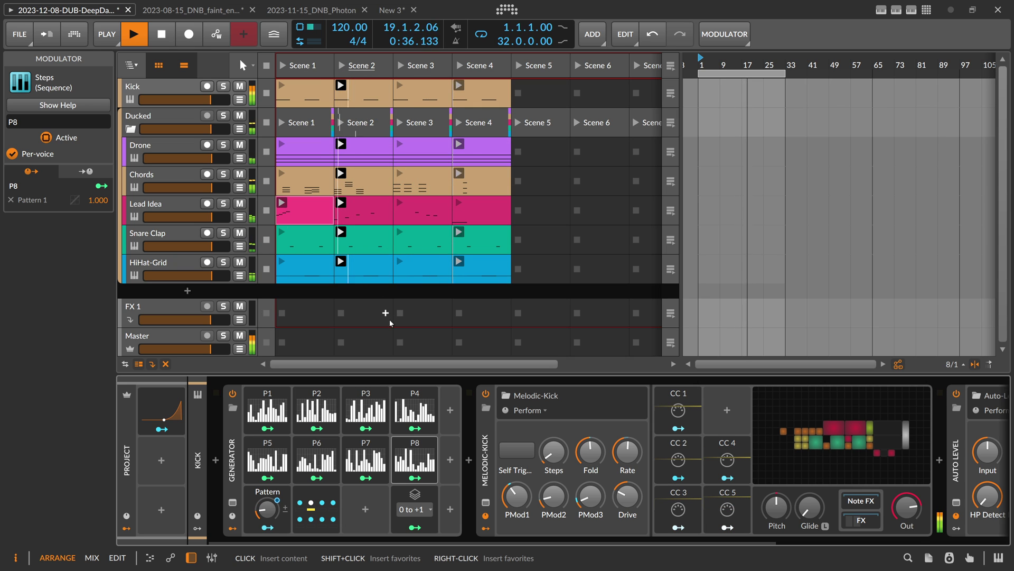
click(294, 65)
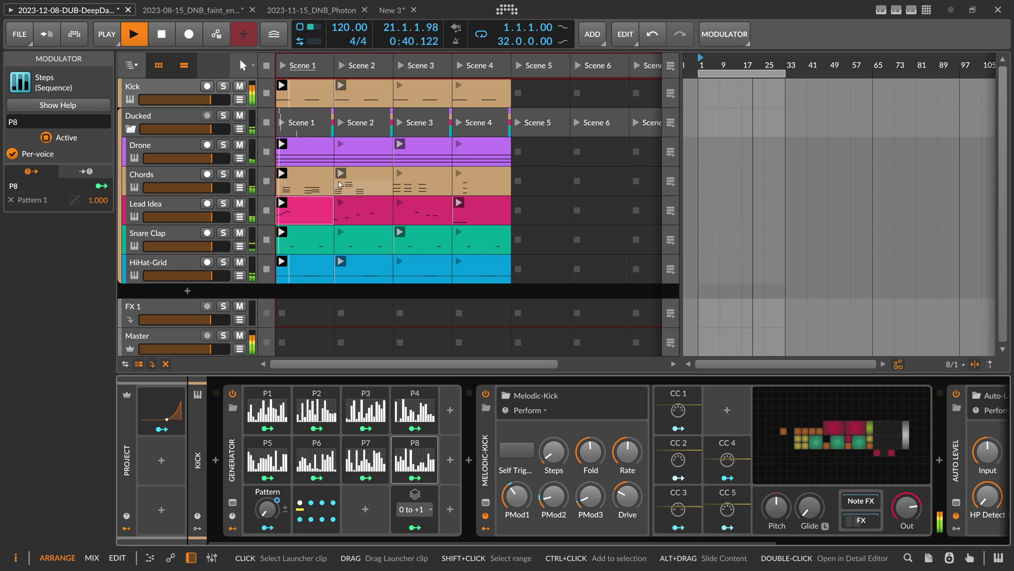
click(461, 66)
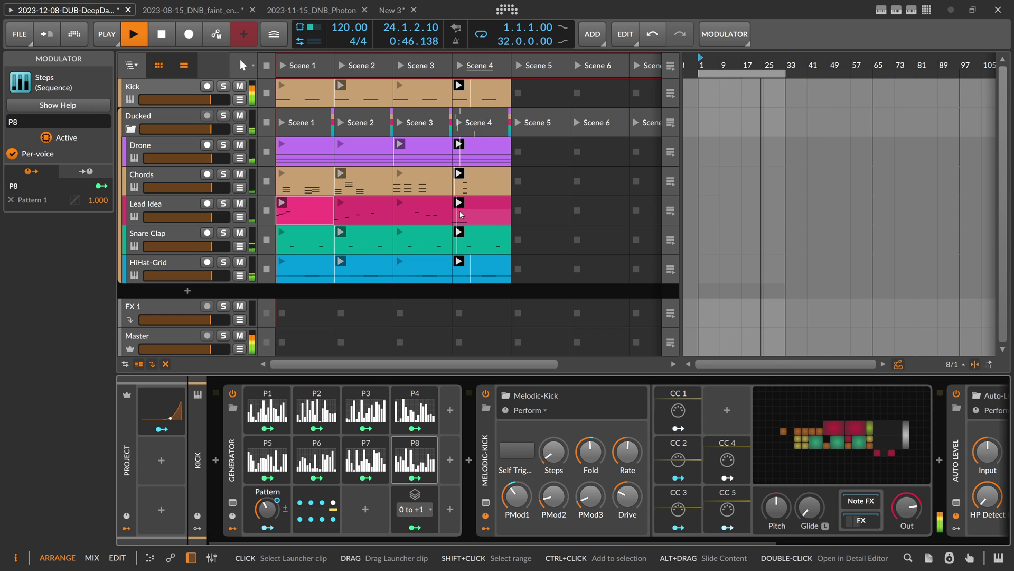
click(401, 66)
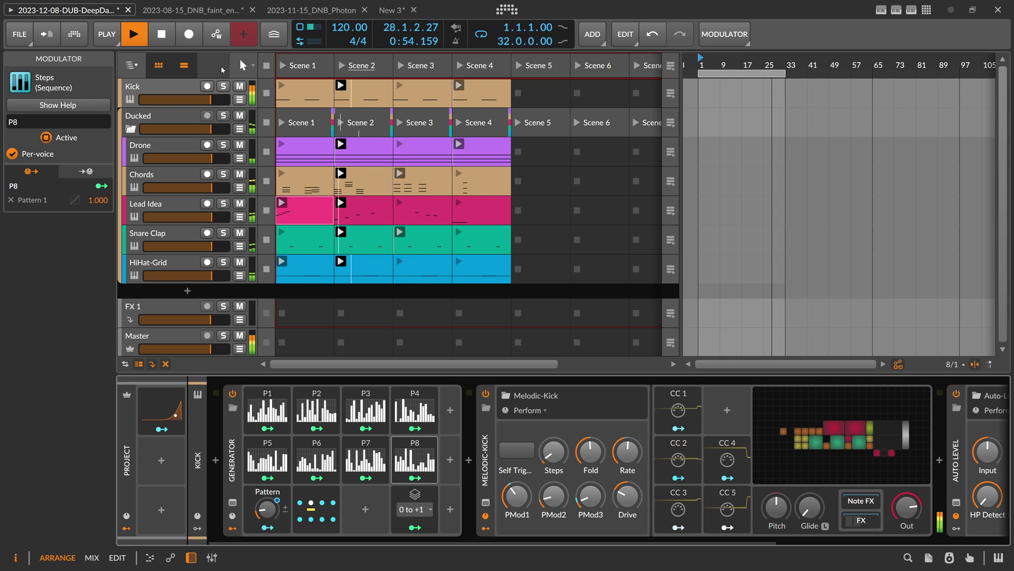
click(161, 41)
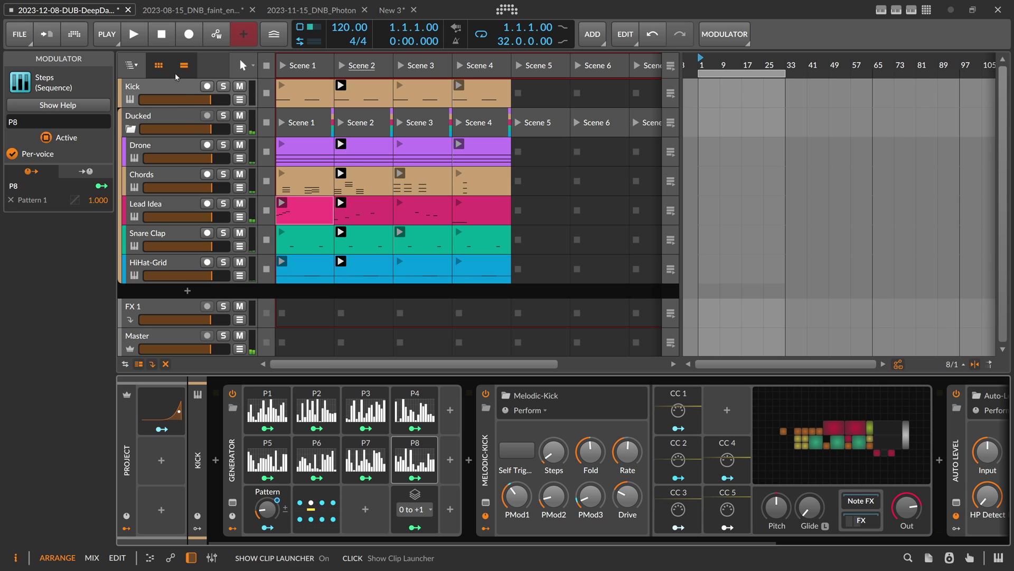
- Turn the Master volume all the way down and select the Kick track's Generator device
drag(212, 350, 141, 351)
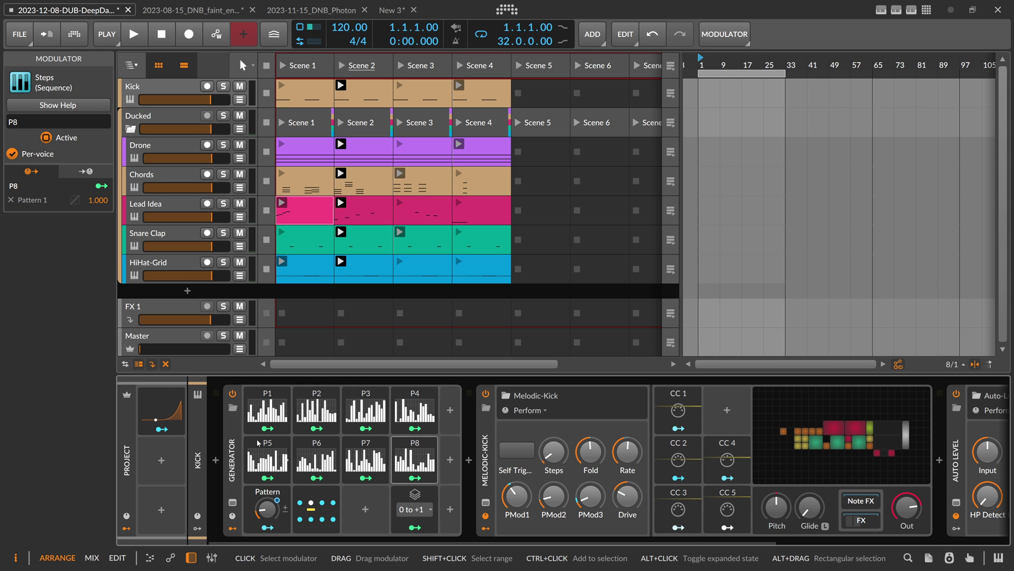
click(236, 448)
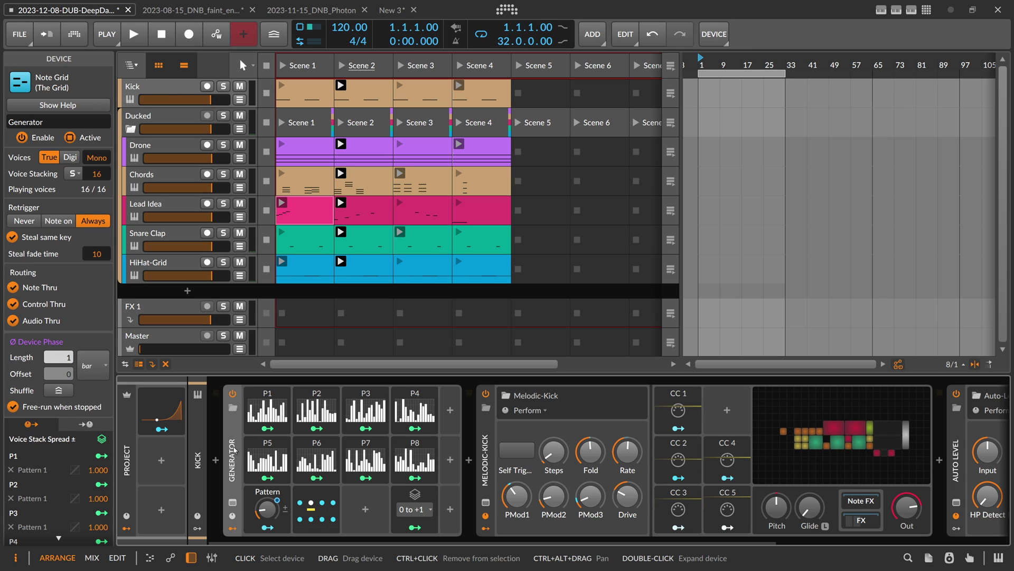